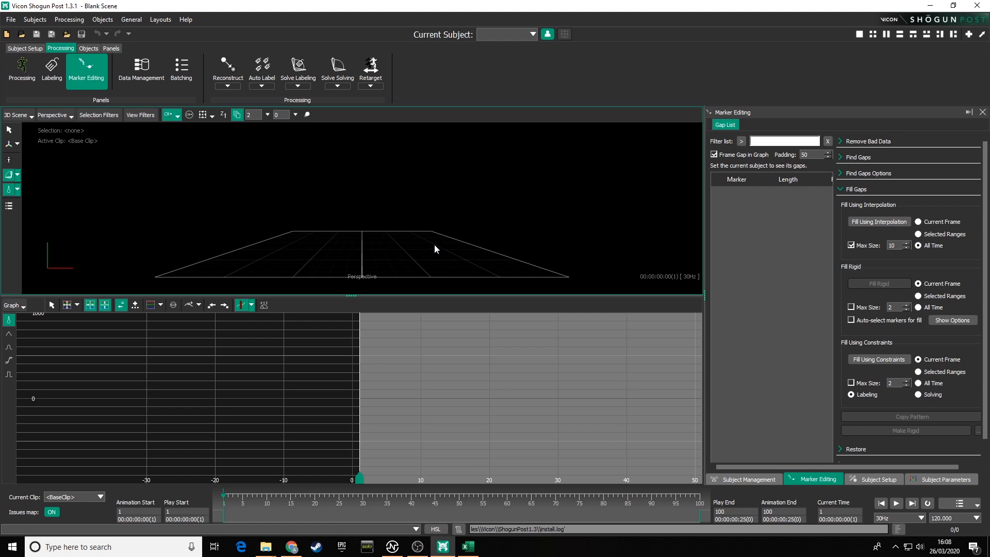
# Step: Switch to the browser to read the workshop PDF's table of contents, then return to Shogun Post
pyautogui.click(291, 547)
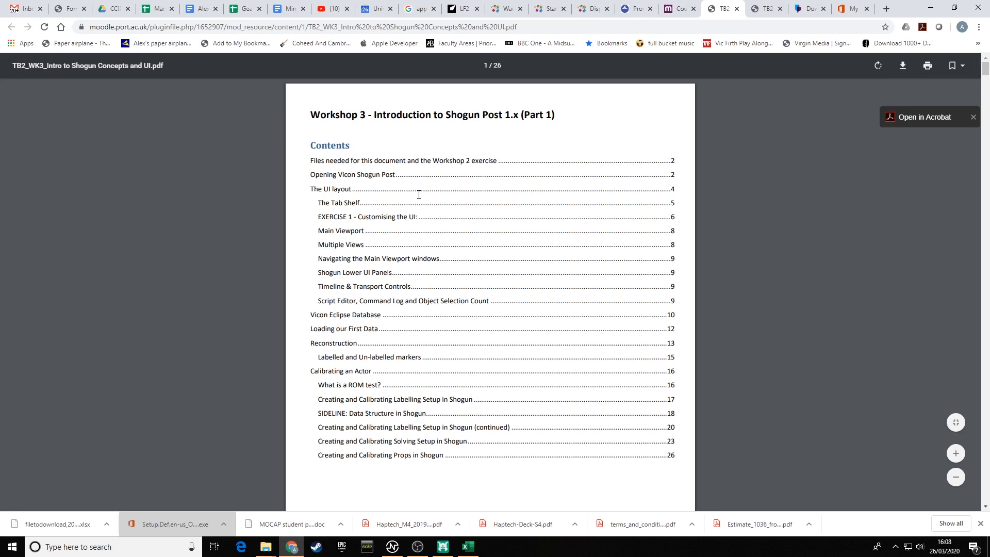
pyautogui.scroll(-2, 418, 194)
pyautogui.scroll(2, 419, 195)
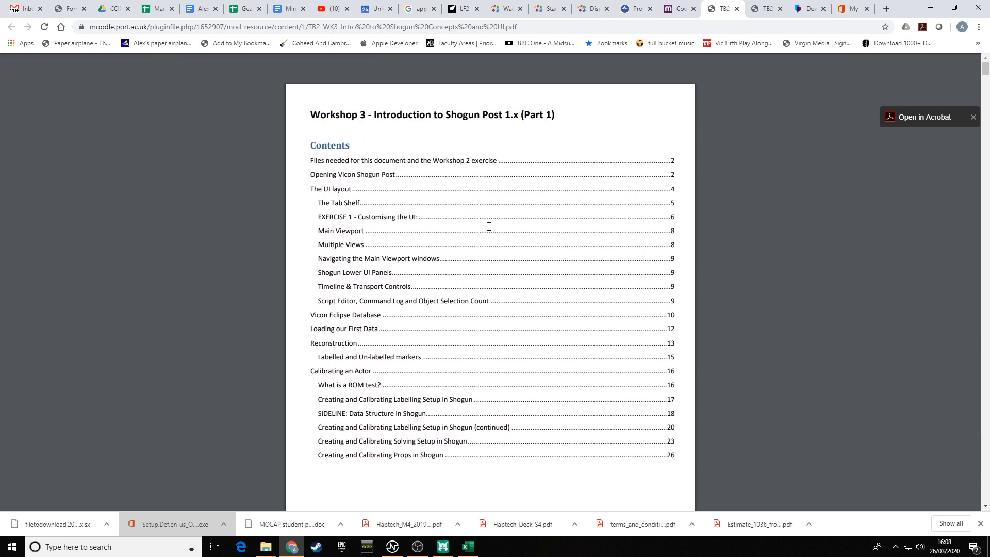
pyautogui.click(443, 547)
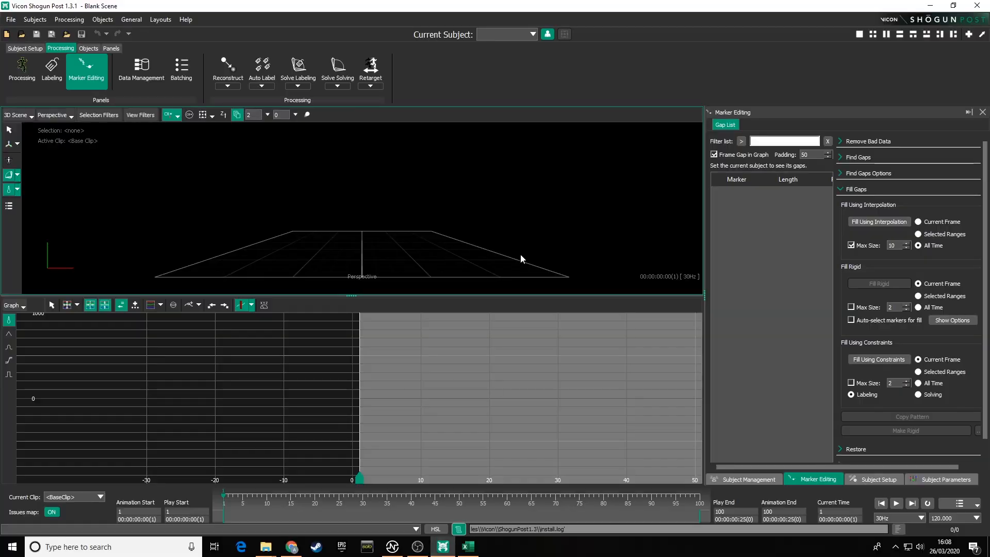
# Step: Switch the workspace to the preset layout showing the Subject Setup panel beside the 3D viewport
pyautogui.keyDown('alt'); pyautogui.moveTo(420, 202); pyautogui.dragTo(324, 214); pyautogui.keyUp('alt')
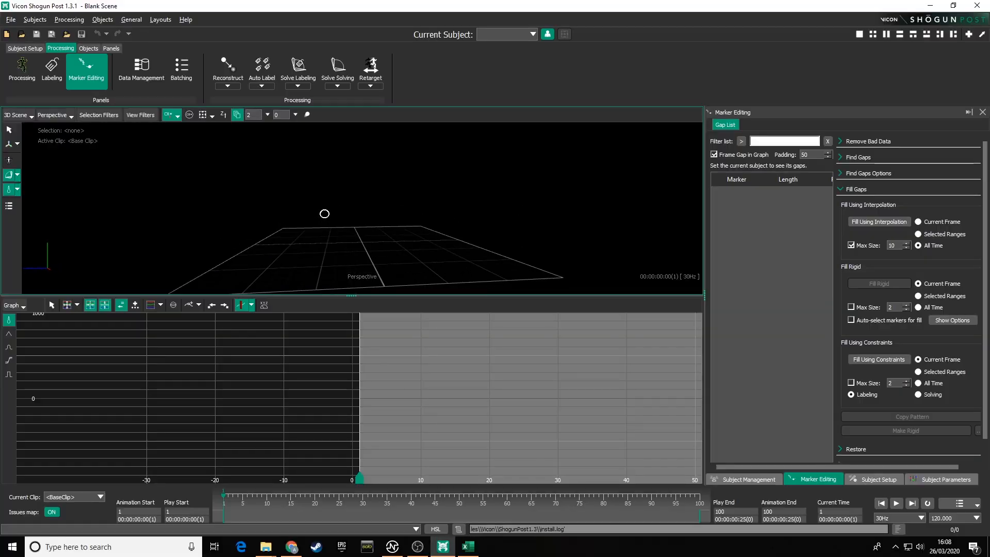
pyautogui.keyDown('alt'); pyautogui.moveTo(355, 226); pyautogui.dragTo(369, 195, button='middle'); pyautogui.keyUp('alt')
pyautogui.keyDown('alt'); pyautogui.moveTo(368, 195); pyautogui.dragTo(215, 145); pyautogui.keyUp('alt')
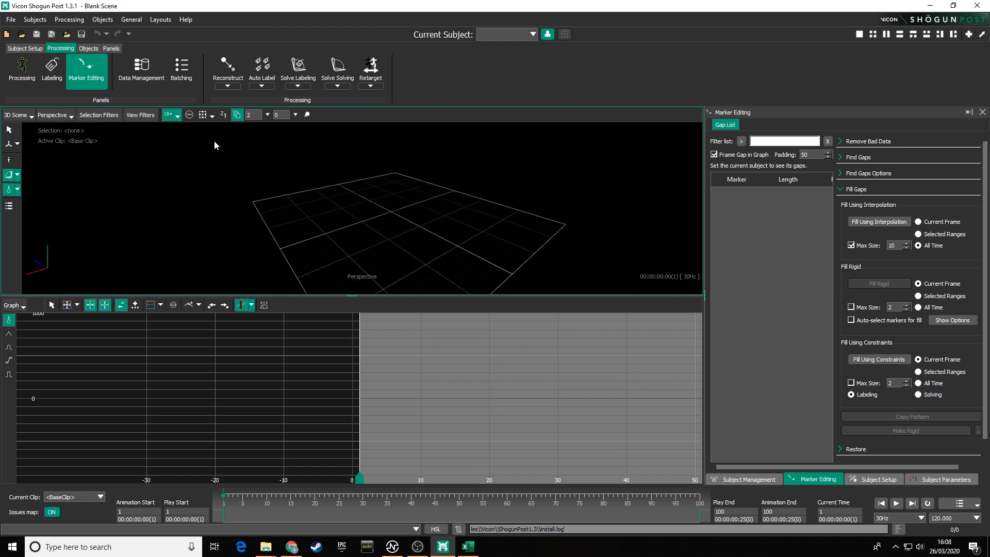
pyautogui.click(161, 19)
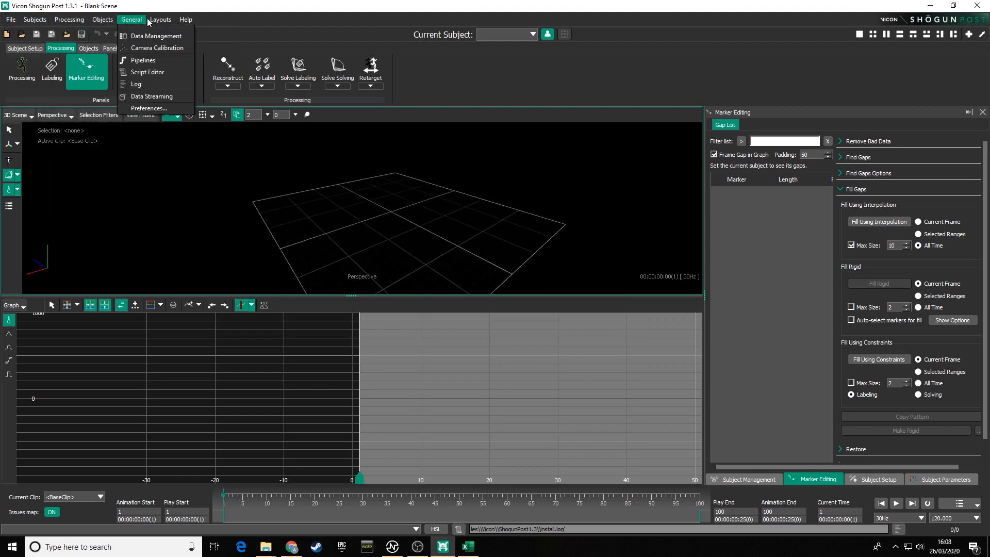
pyautogui.moveTo(161, 22)
pyautogui.click(181, 37)
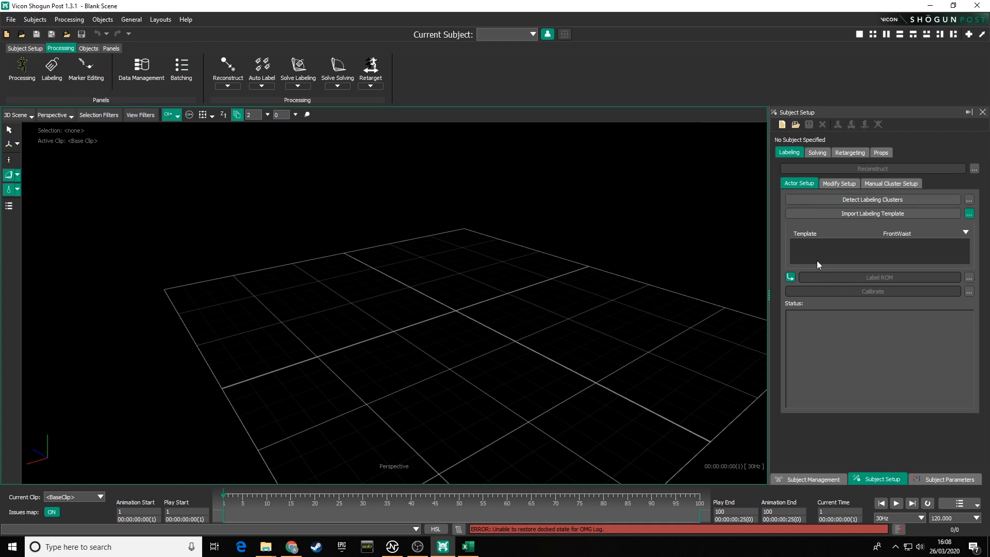
# Step: Examine the ground grid from different angles in the 3D viewport
pyautogui.keyDown('alt'); pyautogui.moveTo(518, 299); pyautogui.dragTo(412, 288); pyautogui.keyUp('alt')
pyautogui.keyDown('alt'); pyautogui.moveTo(412, 289); pyautogui.dragTo(436, 272, button='middle'); pyautogui.keyUp('alt')
pyautogui.keyDown('alt'); pyautogui.moveTo(436, 272); pyautogui.dragTo(441, 316, button='right'); pyautogui.keyUp('alt')
pyautogui.keyDown('alt'); pyautogui.moveTo(442, 316); pyautogui.dragTo(481, 292); pyautogui.keyUp('alt')
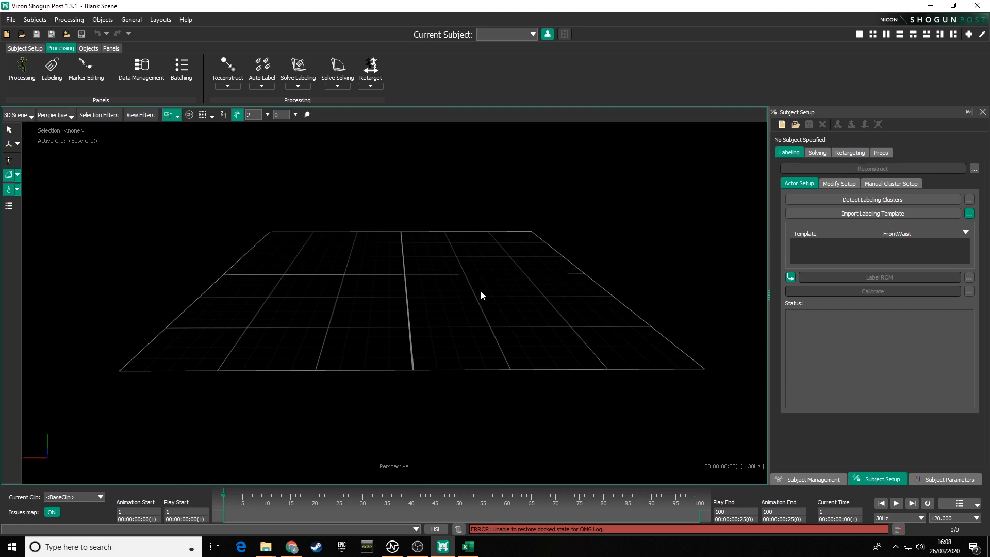
pyautogui.keyDown('alt'); pyautogui.moveTo(498, 286); pyautogui.dragTo(418, 280); pyautogui.keyUp('alt')
pyautogui.keyDown('alt'); pyautogui.moveTo(417, 281); pyautogui.dragTo(429, 282, button='middle'); pyautogui.keyUp('alt')
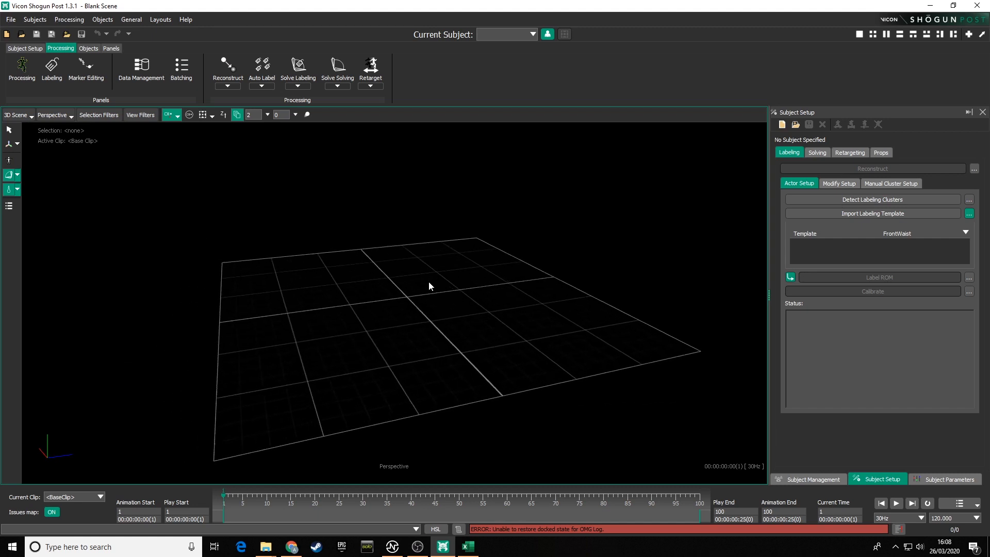
pyautogui.keyDown('alt'); pyautogui.moveTo(434, 272); pyautogui.dragTo(403, 277); pyautogui.keyUp('alt')
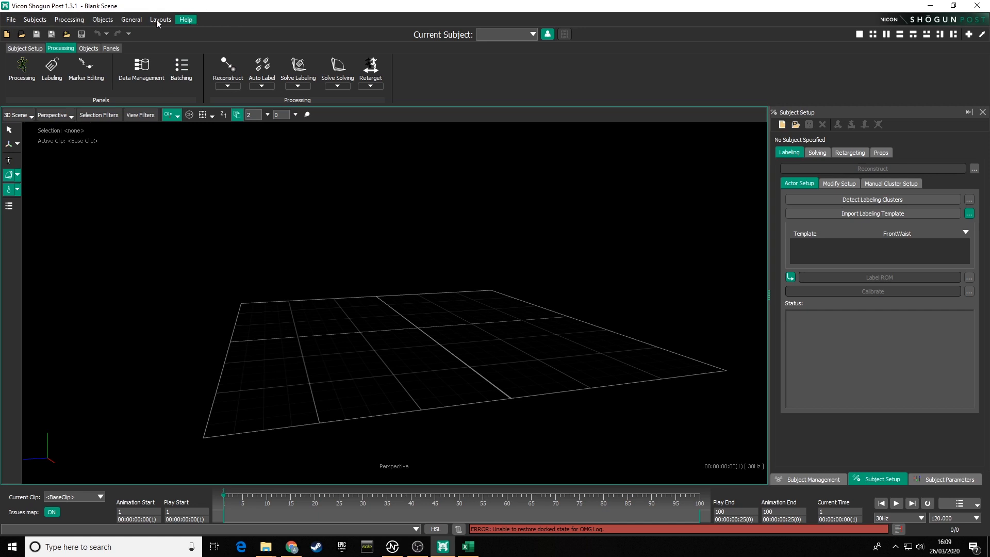
pyautogui.click(10, 24)
pyautogui.moveTo(29, 24)
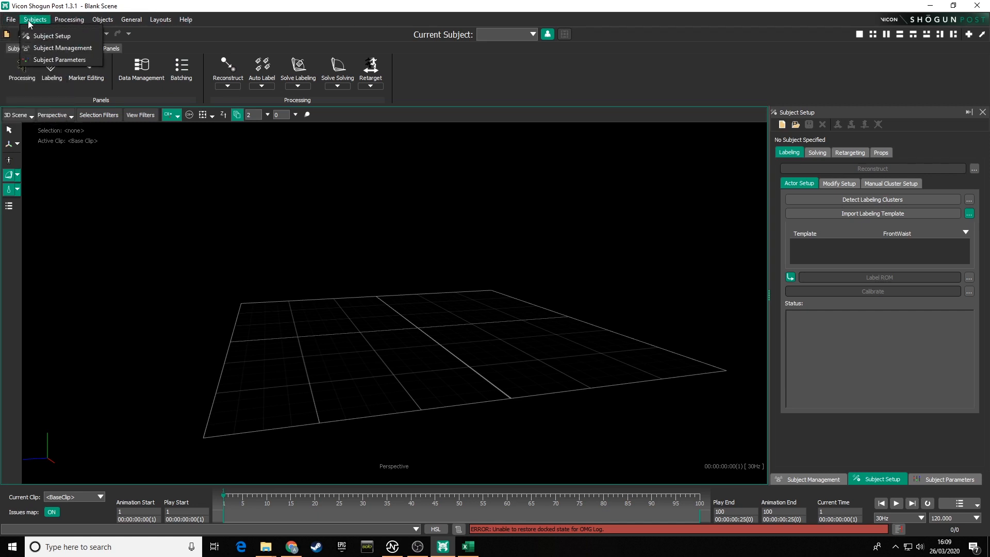
pyautogui.moveTo(66, 21)
pyautogui.moveTo(101, 20)
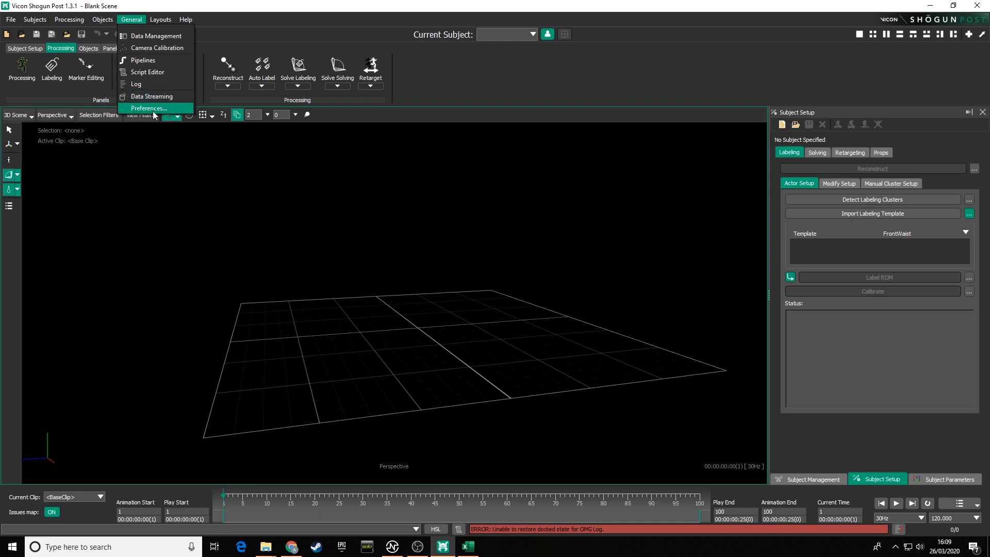
pyautogui.moveTo(166, 22)
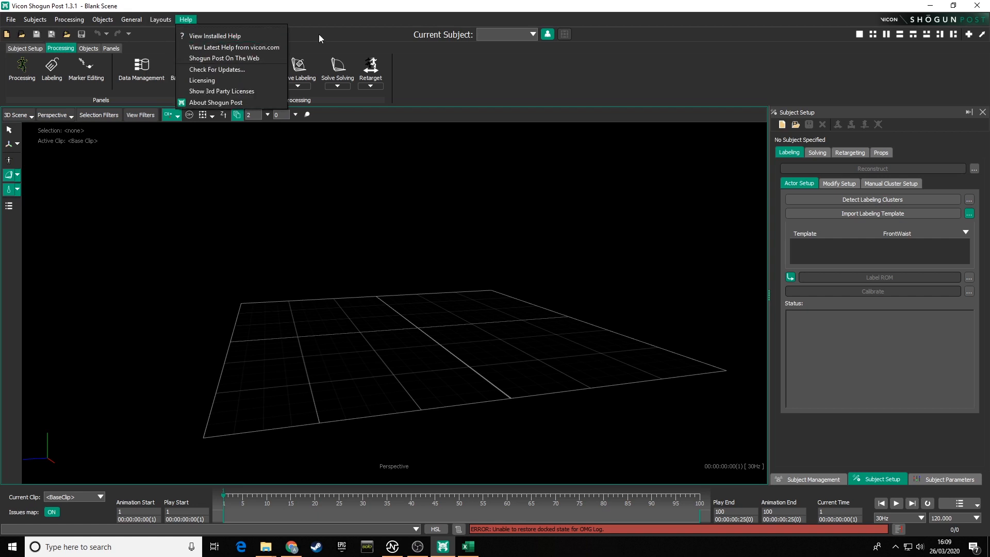
pyautogui.click(337, 19)
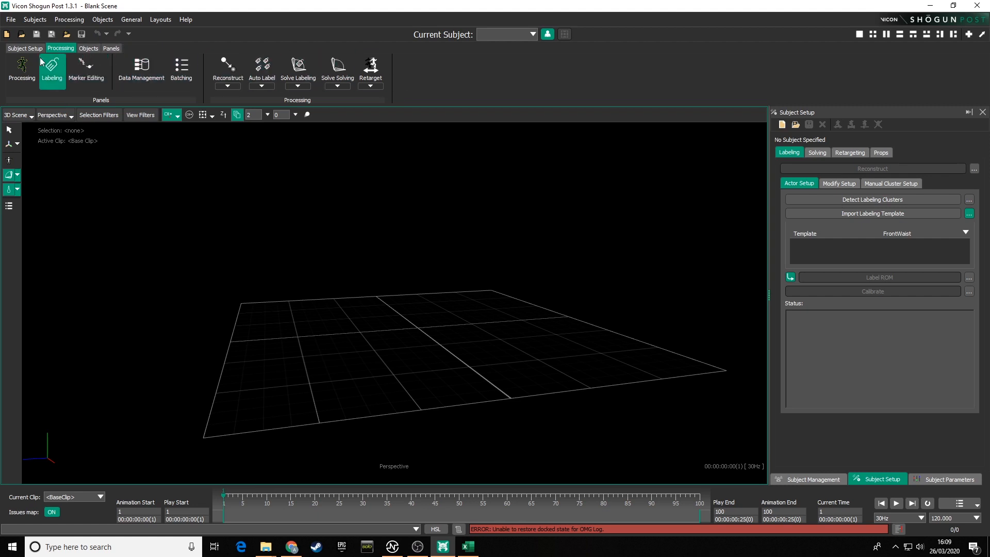
# Step: Browse the Subject Setup, Processing, Objects and Panels tabs of the tab shelf
pyautogui.click(24, 49)
pyautogui.click(60, 48)
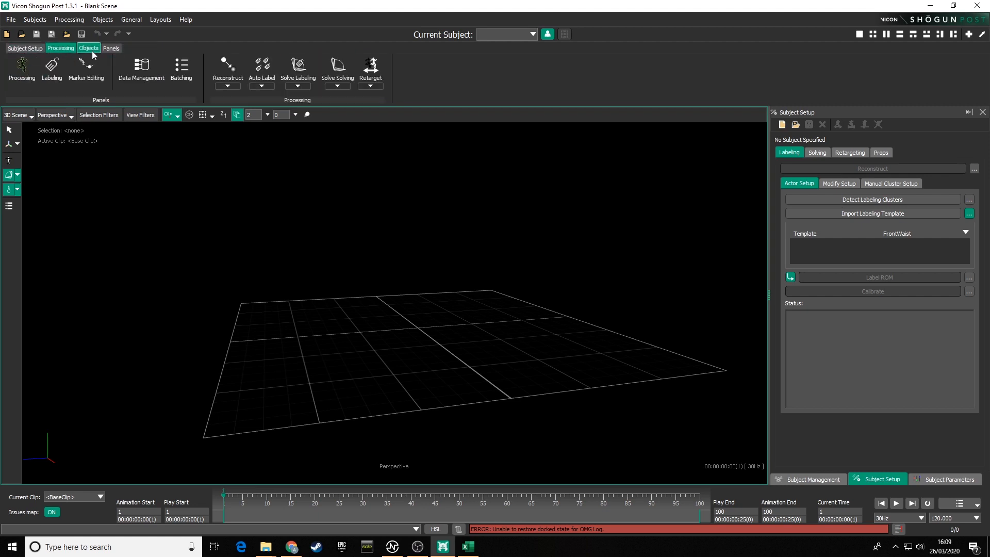
pyautogui.click(88, 48)
pyautogui.click(112, 49)
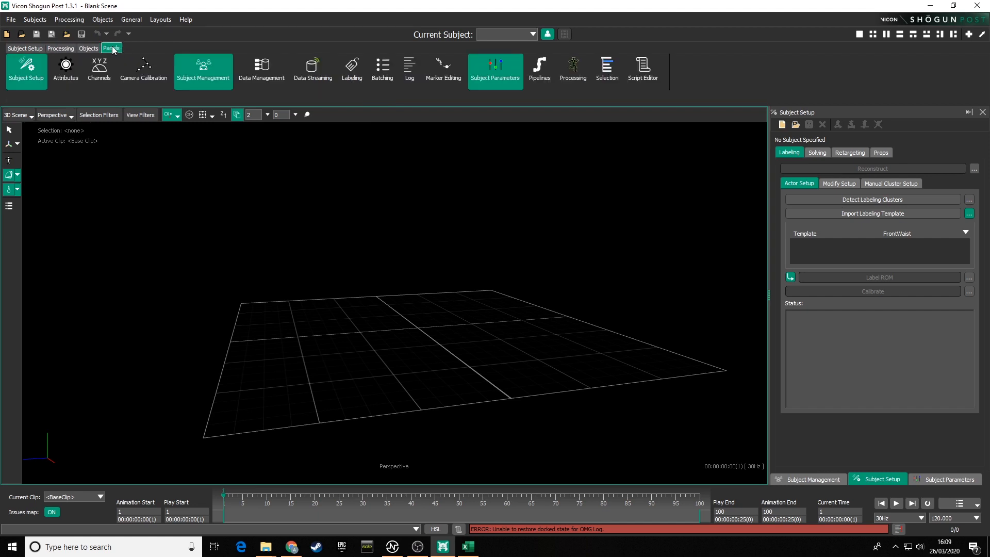
pyautogui.click(25, 50)
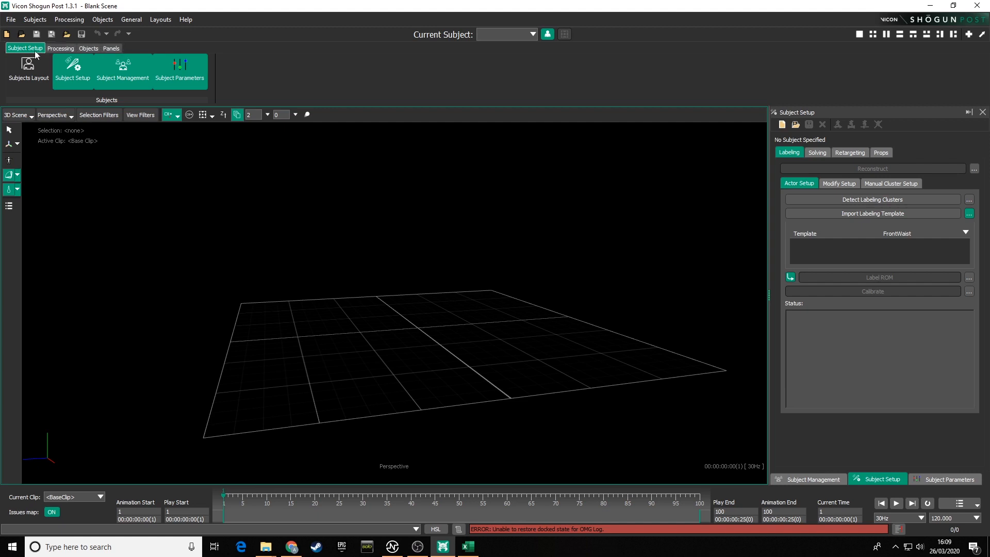
pyautogui.click(62, 49)
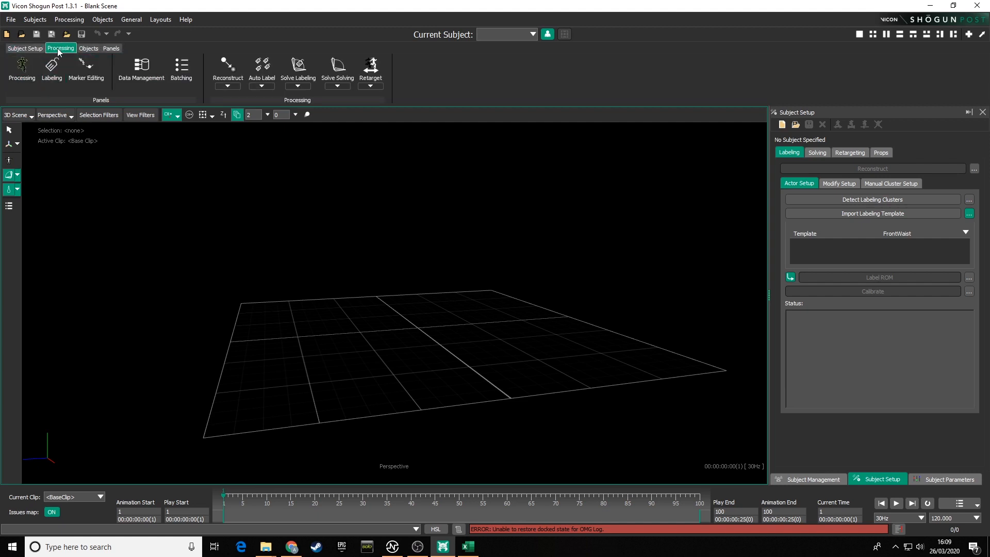
pyautogui.click(88, 49)
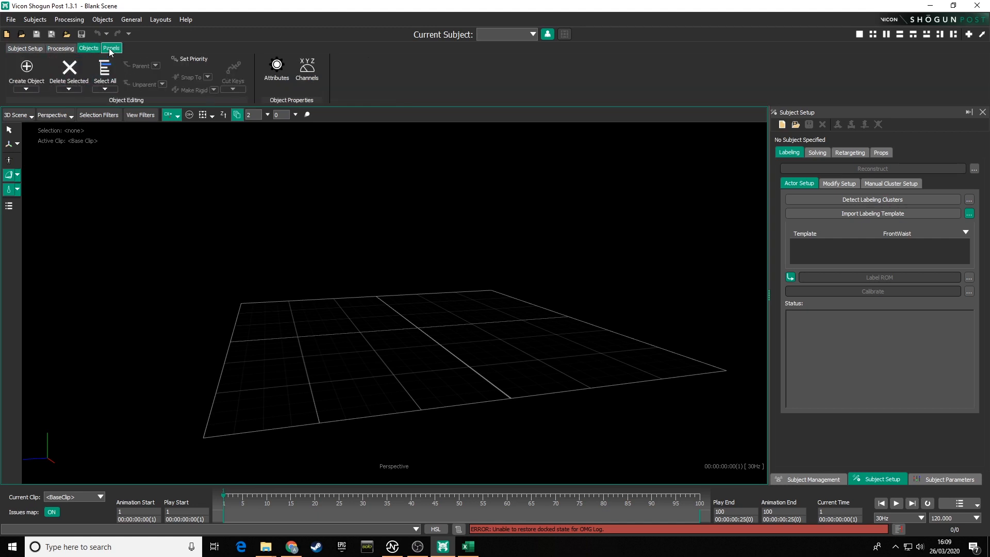
pyautogui.click(111, 49)
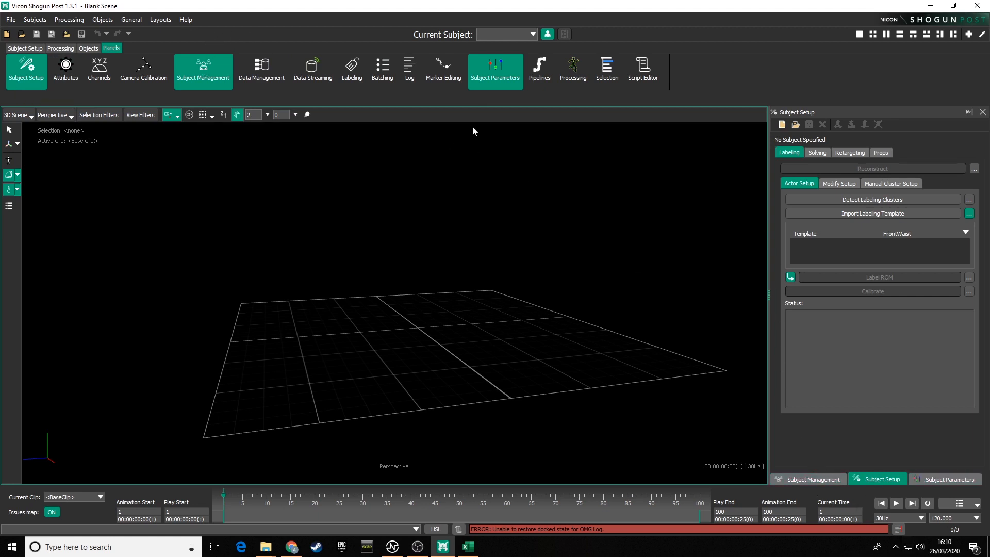
# Step: Close the Subject Parameters, Subject Setup and Subject Management panels from the side panel area
pyautogui.click(946, 479)
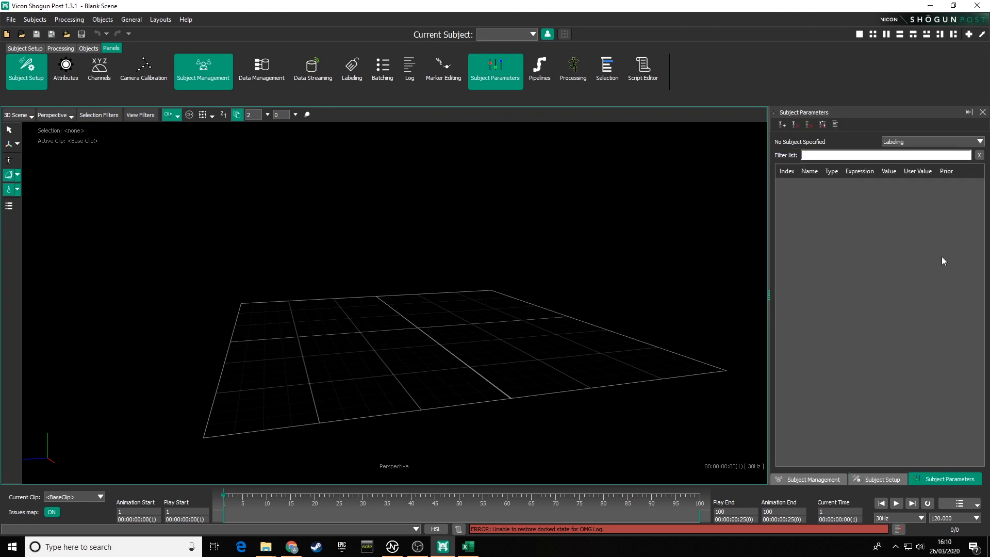
pyautogui.click(983, 112)
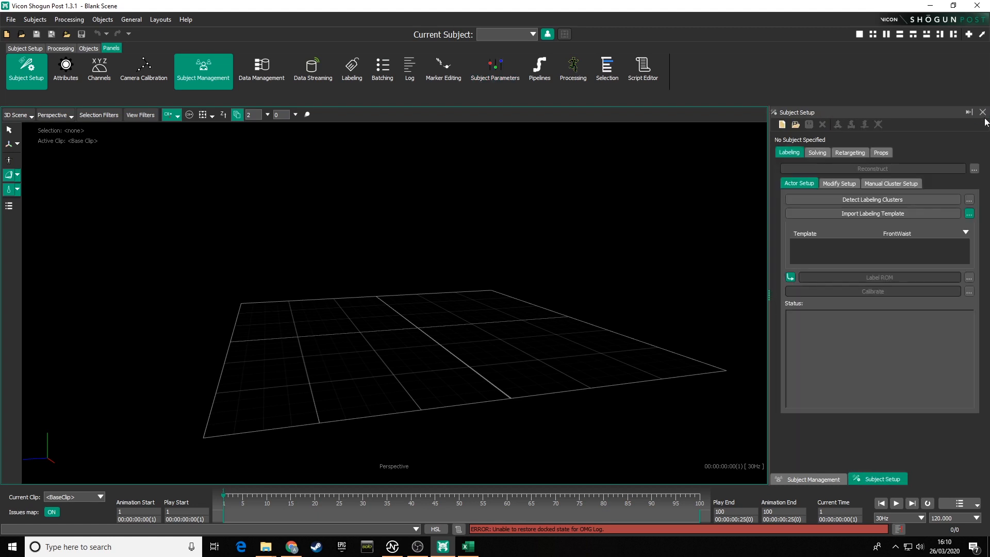
pyautogui.click(983, 112)
pyautogui.click(983, 112)
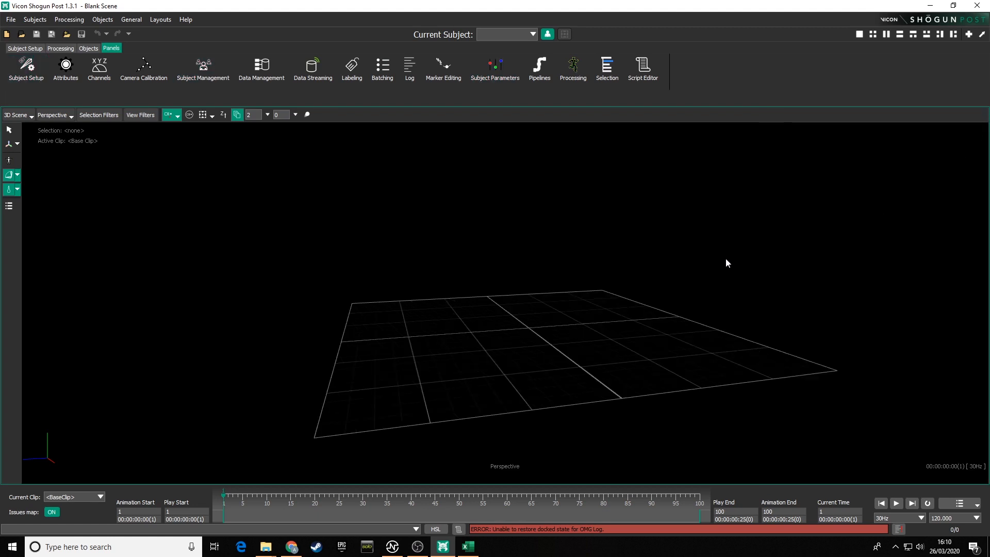
# Step: Open the Labeling panel and narrow it slightly by moving its splitter
pyautogui.moveTo(583, 304)
pyautogui.keyDown('alt'); pyautogui.mouseDown()
pyautogui.moveTo(548, 307)
pyautogui.moveTo(582, 308)
pyautogui.mouseUp(); pyautogui.keyUp('alt')
pyautogui.keyDown('alt'); pyautogui.moveTo(565, 310); pyautogui.dragTo(532, 288, button='middle'); pyautogui.keyUp('alt')
pyautogui.keyDown('alt'); pyautogui.moveTo(510, 261); pyautogui.dragTo(510, 274); pyautogui.keyUp('alt')
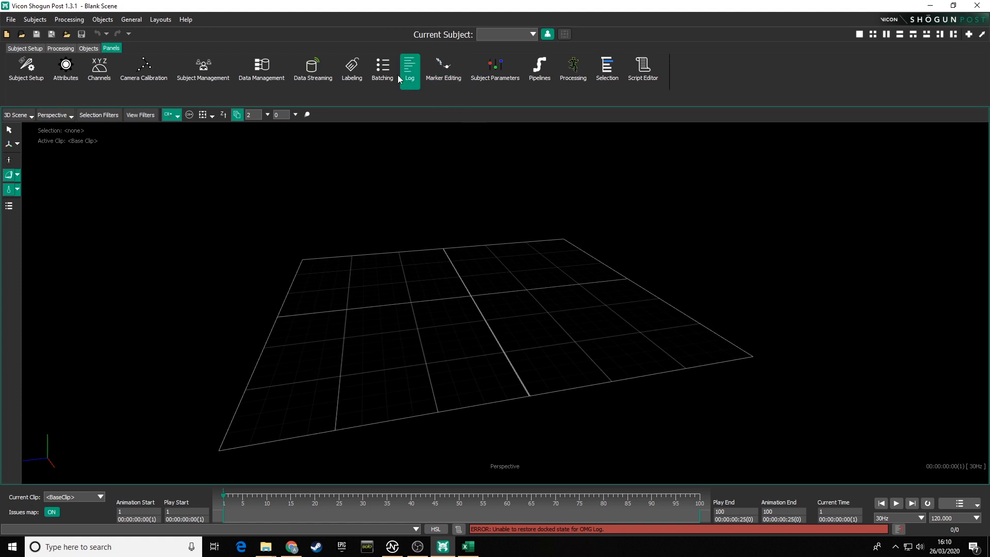
pyautogui.click(354, 66)
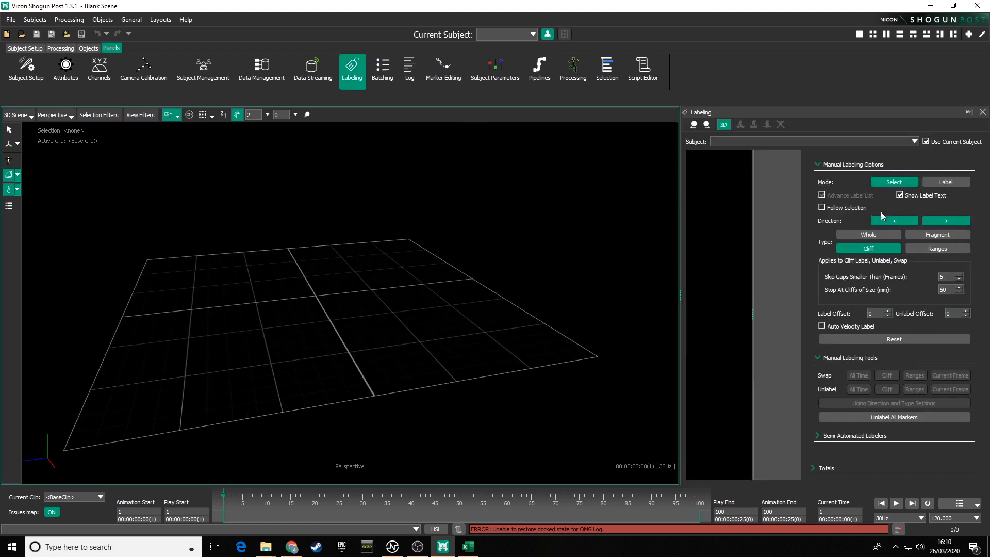
pyautogui.moveTo(680, 290); pyautogui.dragTo(697, 292)
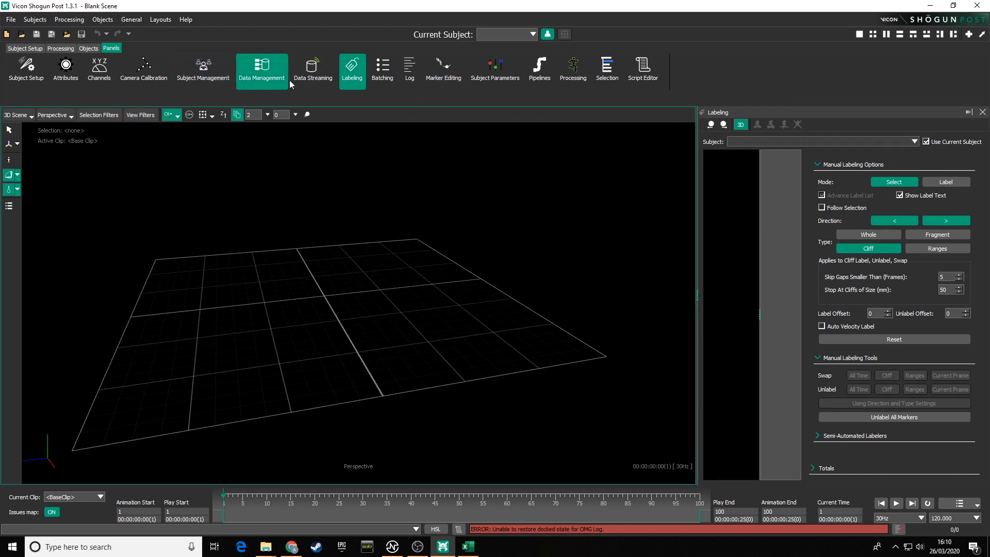
# Step: Open the Subject Management and Marker Editing panels alongside the Labeling panel
pyautogui.click(207, 69)
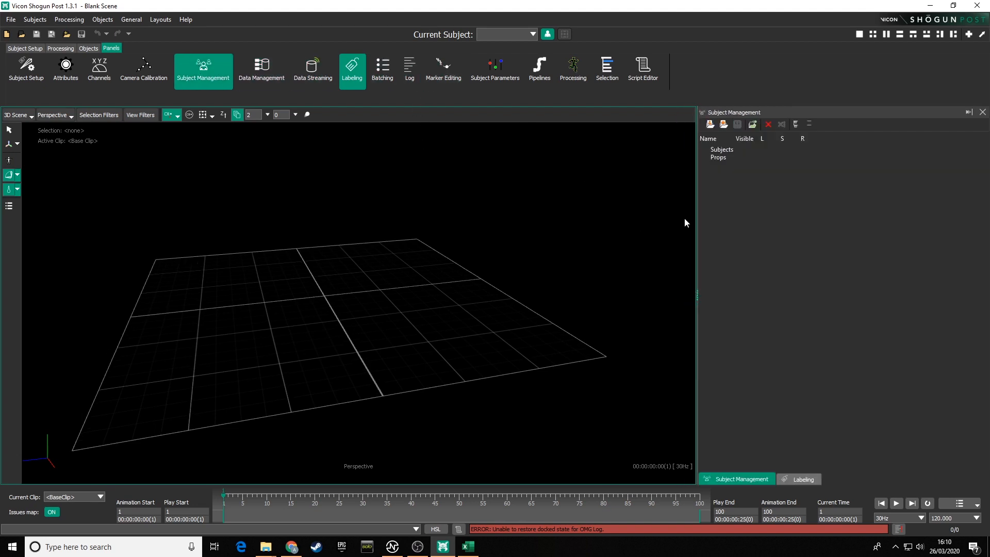
pyautogui.click(811, 322)
pyautogui.click(443, 66)
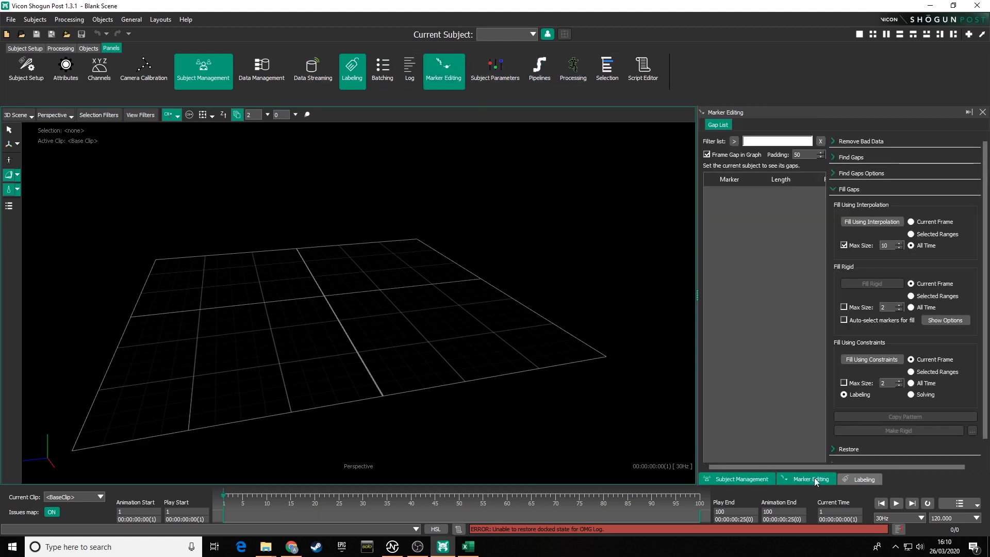
# Step: Float the Marker Editing panel as a separate window and dock it back as the last tab of the side panel group
pyautogui.moveTo(697, 294)
pyautogui.mouseDown()
pyautogui.moveTo(709, 294)
pyautogui.moveTo(697, 294)
pyautogui.mouseUp()
pyautogui.moveTo(832, 110)
pyautogui.mouseDown()
pyautogui.moveTo(673, 129)
pyautogui.moveTo(317, 104)
pyautogui.mouseUp()
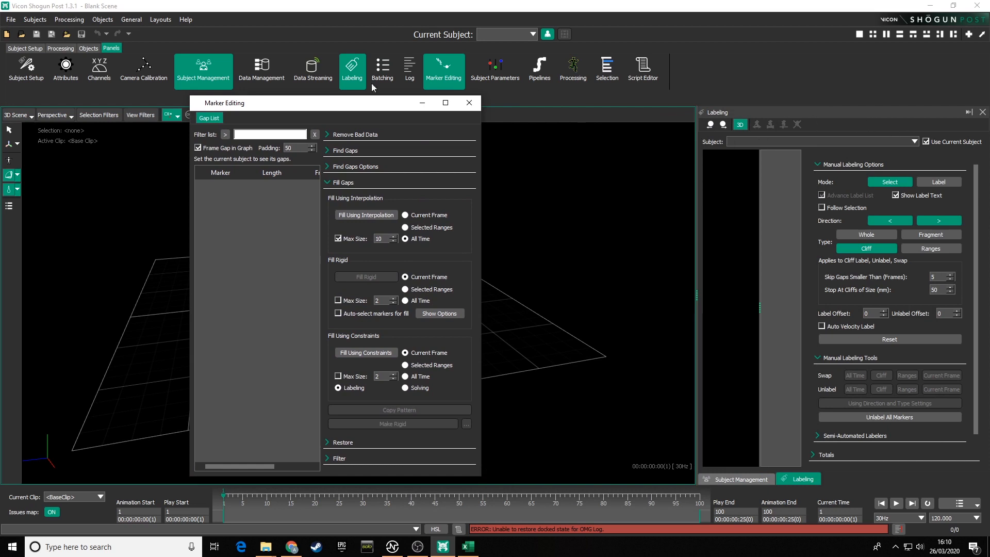
pyautogui.moveTo(283, 107)
pyautogui.mouseDown()
pyautogui.moveTo(366, 103)
pyautogui.moveTo(797, 196)
pyautogui.moveTo(927, 213)
pyautogui.moveTo(928, 249)
pyautogui.moveTo(876, 285)
pyautogui.moveTo(845, 291)
pyautogui.moveTo(498, 247)
pyautogui.moveTo(425, 227)
pyautogui.moveTo(869, 292)
pyautogui.moveTo(848, 292)
pyautogui.mouseUp()
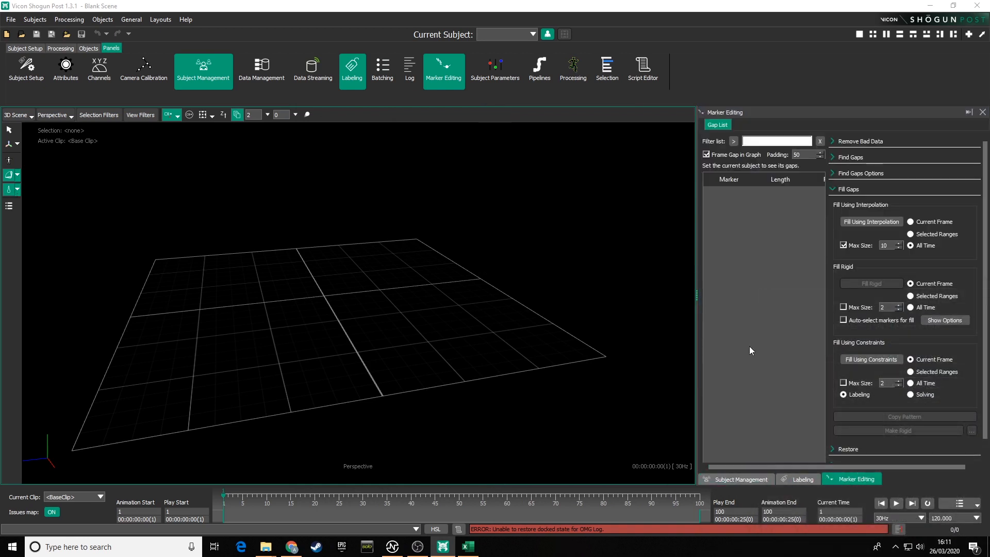
# Step: Open the Selection panel docked on the left and collapse it to auto-hide
pyautogui.moveTo(699, 294)
pyautogui.mouseDown()
pyautogui.moveTo(761, 292)
pyautogui.moveTo(699, 292)
pyautogui.mouseUp()
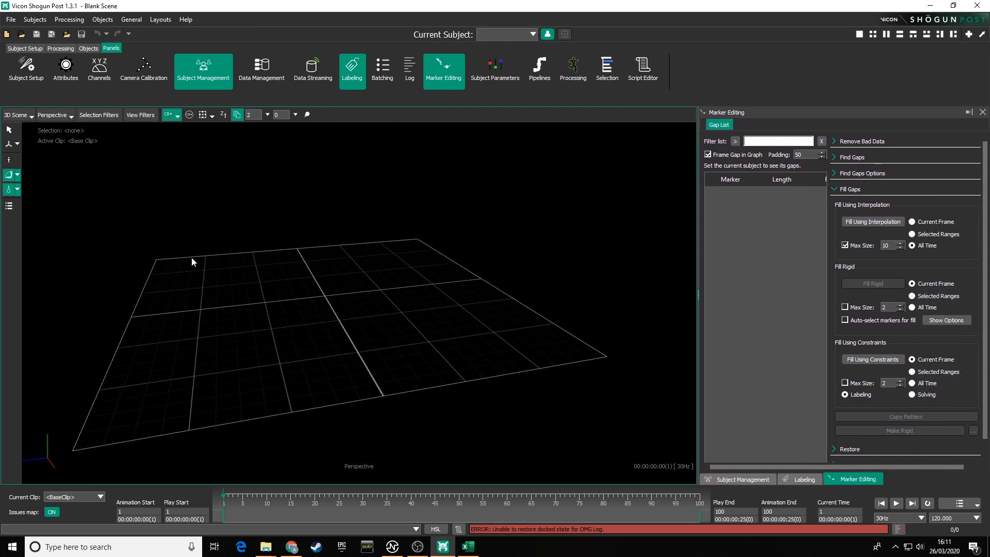
pyautogui.click(608, 68)
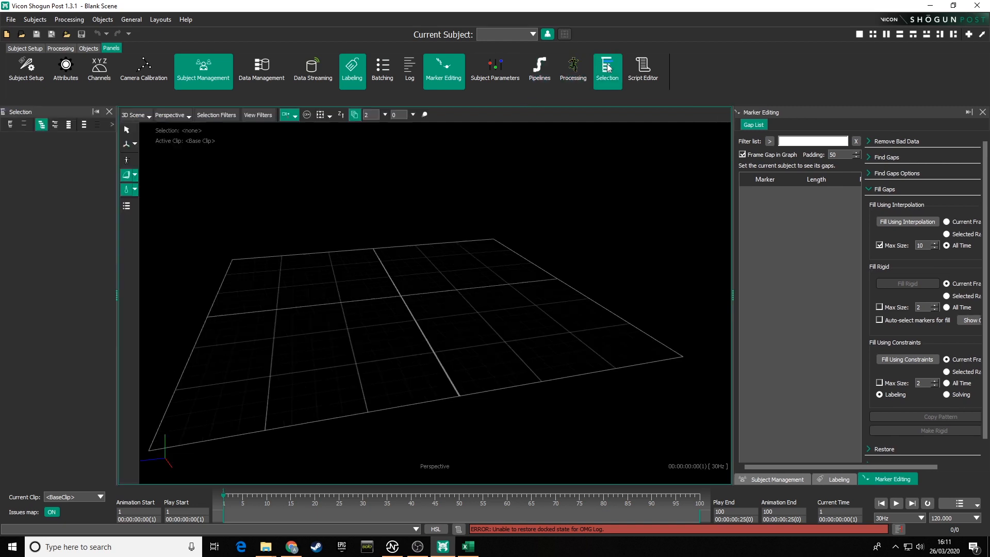
pyautogui.click(96, 113)
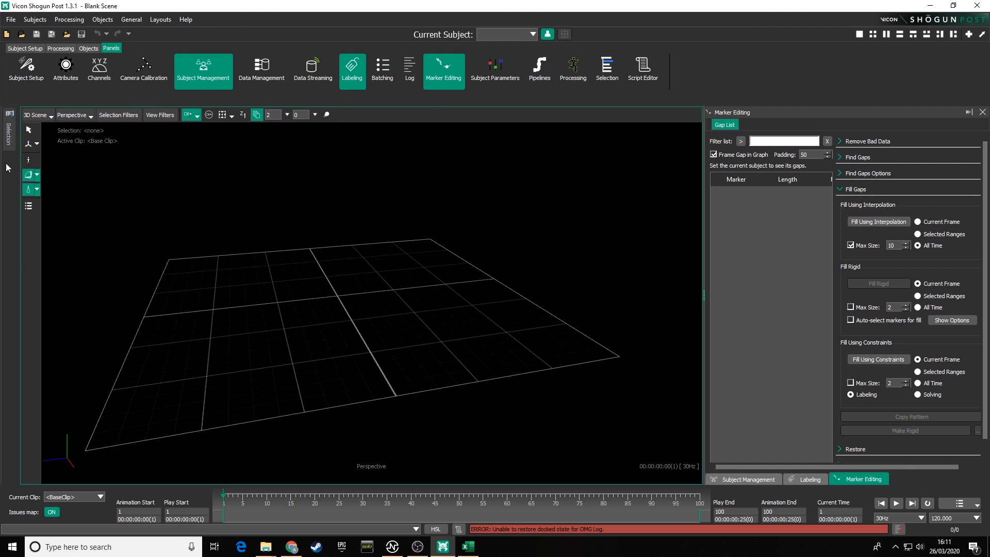
# Step: Reveal the collapsed Selection panel and close it
pyautogui.click(9, 133)
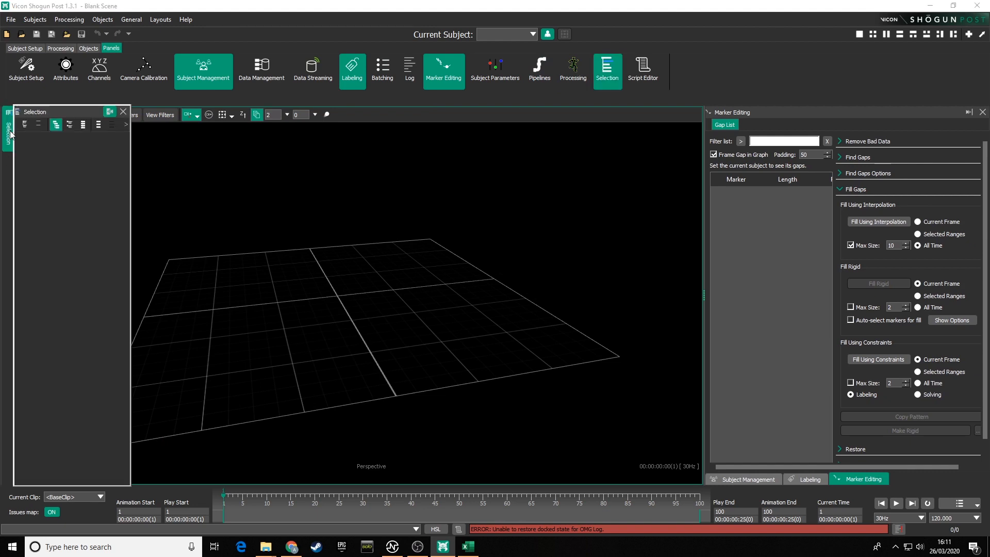
pyautogui.click(123, 112)
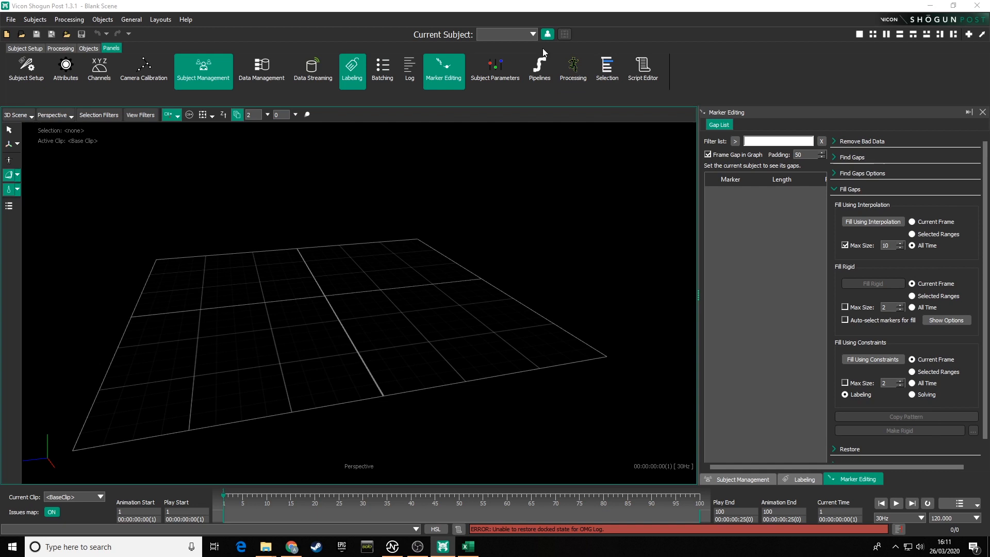
# Step: Reopen the Selection panel, toggle its auto-hide, and drag it back into a pinned dock on the left
pyautogui.click(610, 68)
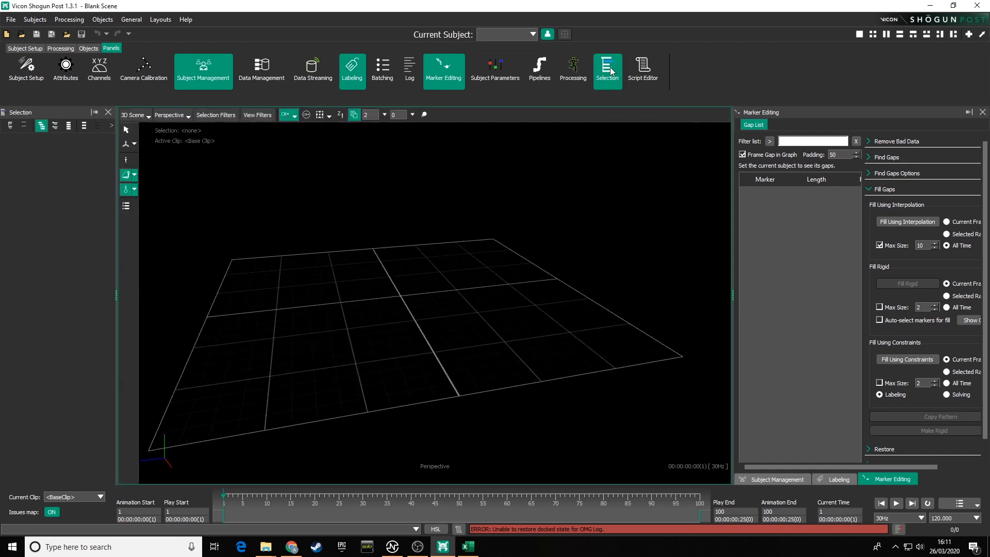
pyautogui.click(94, 112)
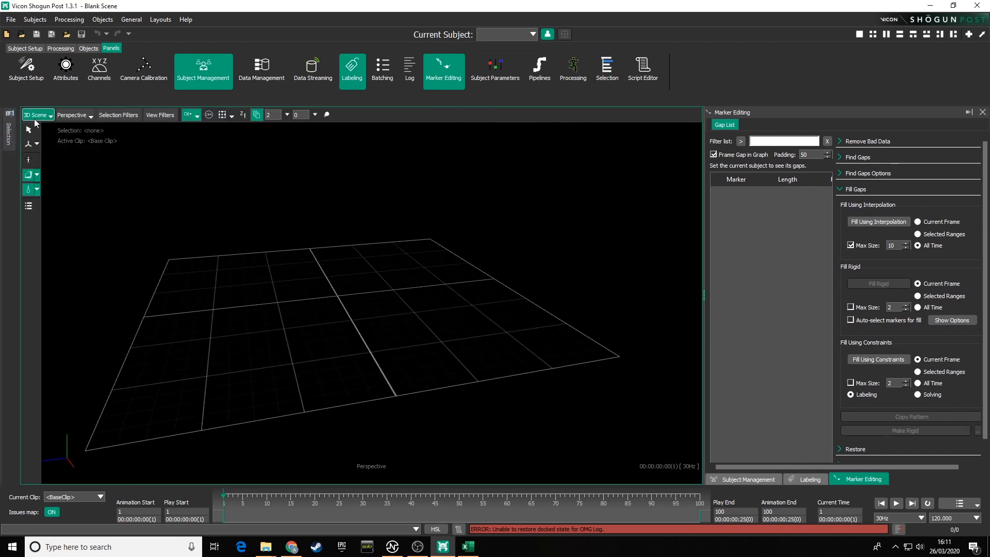
pyautogui.click(9, 133)
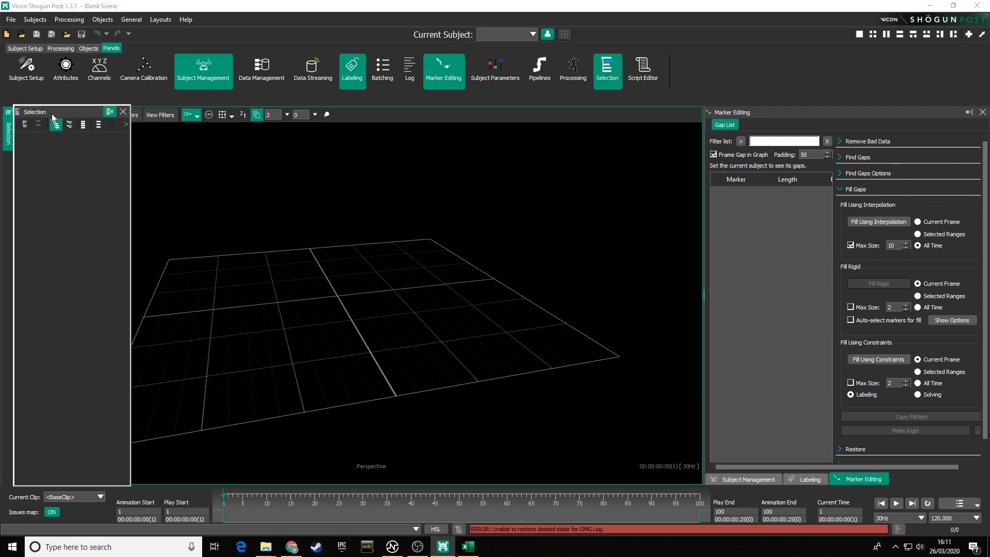
pyautogui.moveTo(54, 112); pyautogui.dragTo(14, 207)
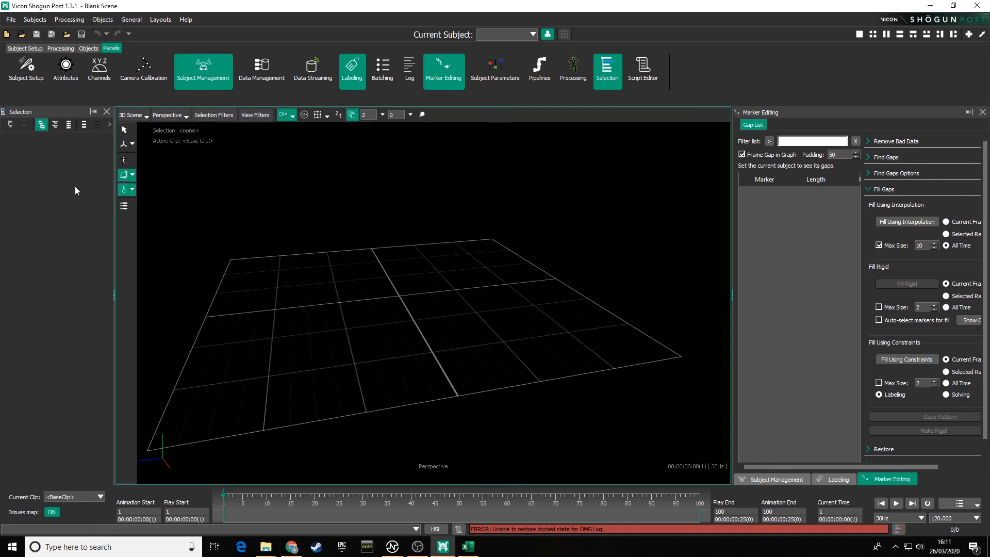
# Step: Widen the side docks and dock the Attributes panel beneath the Selection panel on the left
pyautogui.moveTo(115, 175); pyautogui.dragTo(157, 174)
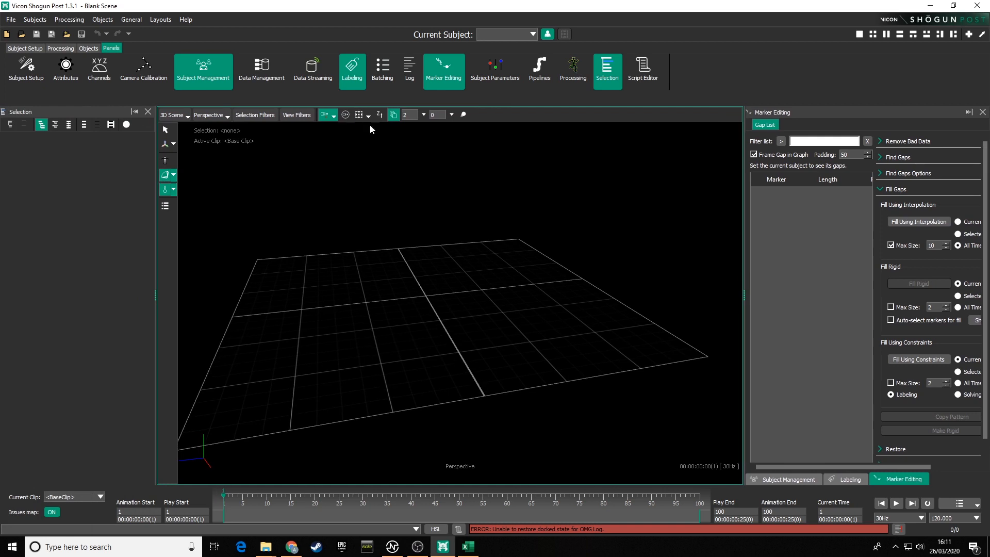
pyautogui.click(66, 71)
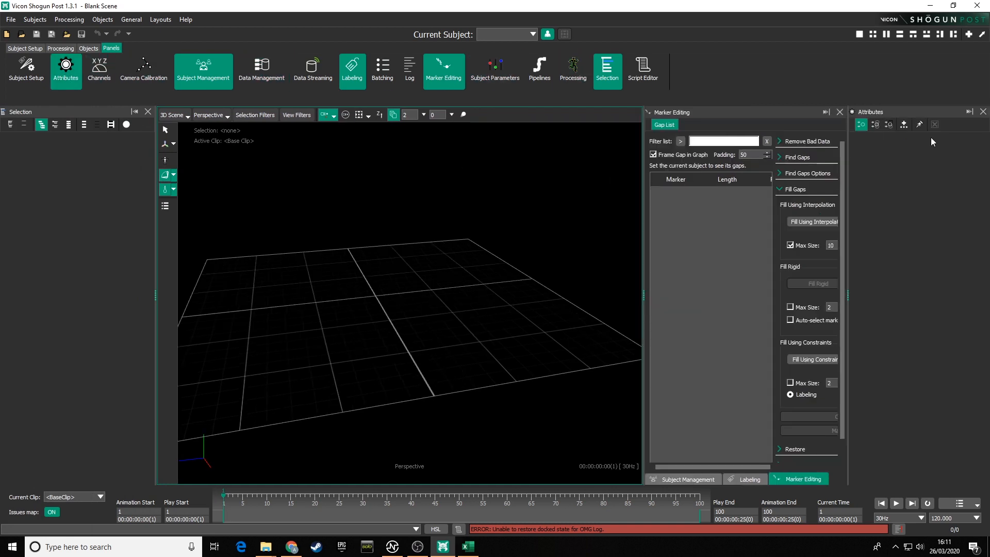
pyautogui.moveTo(933, 110); pyautogui.dragTo(78, 297)
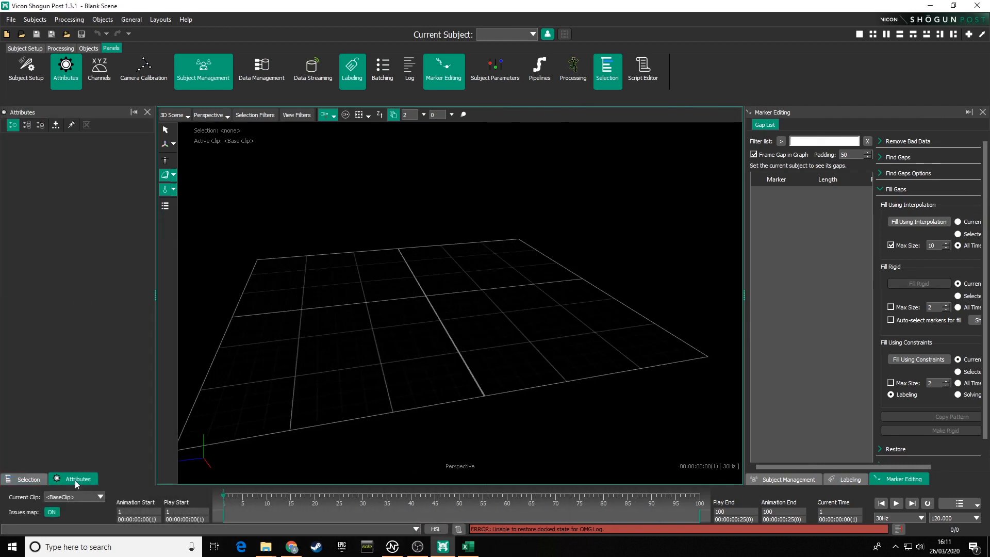
pyautogui.moveTo(75, 480); pyautogui.dragTo(80, 309)
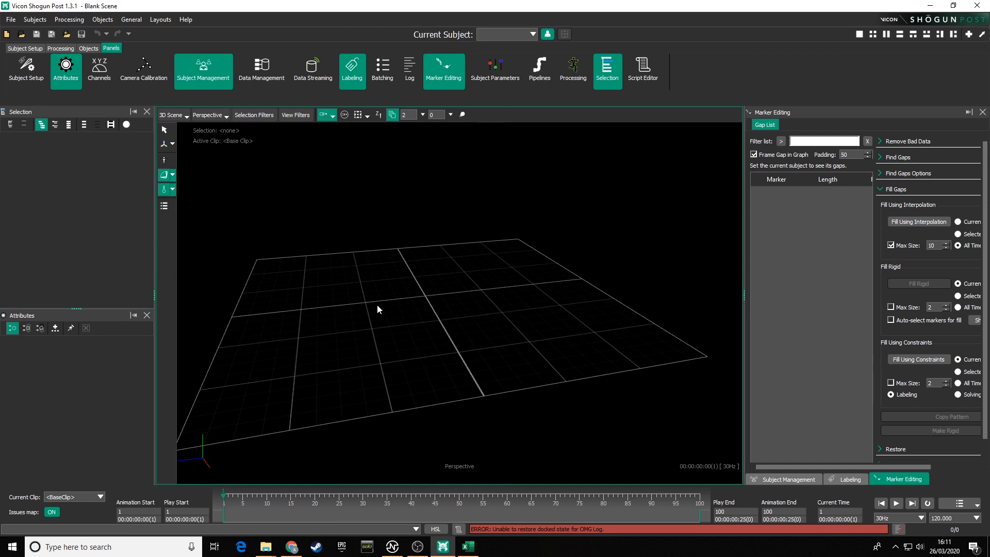
pyautogui.moveTo(747, 292); pyautogui.dragTo(692, 294)
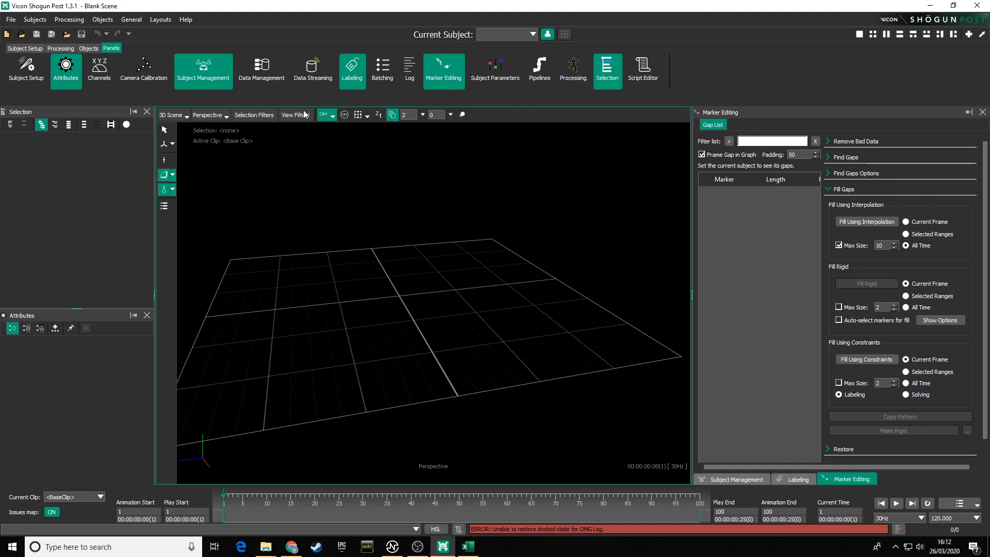
# Step: Export the current arrangement as a custom layout script named with the user's name followed by _Layout
pyautogui.click(160, 20)
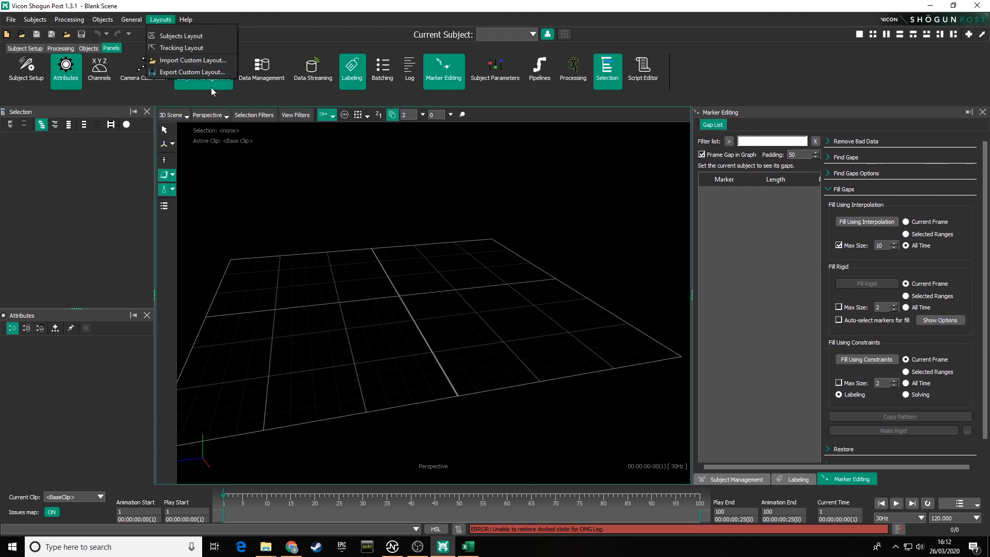
pyautogui.click(184, 73)
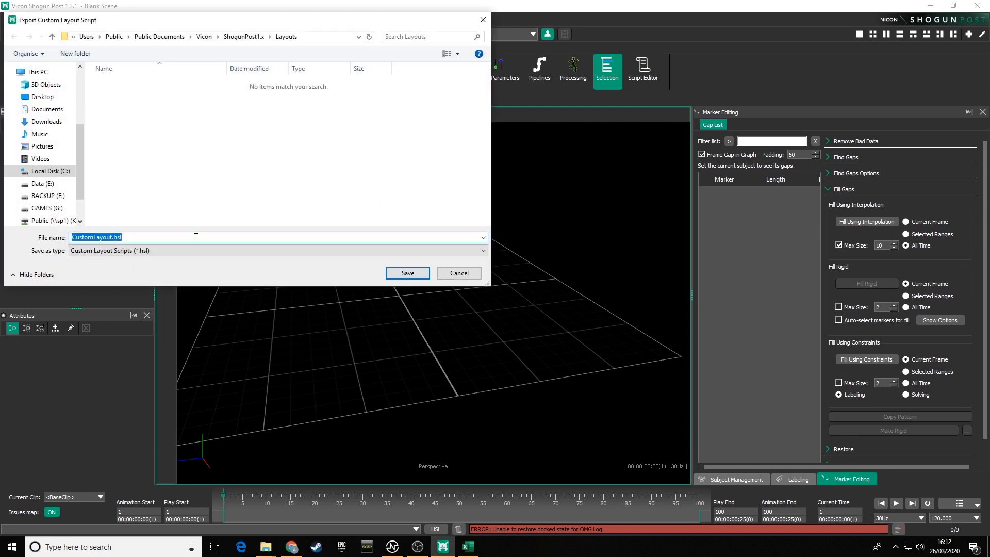
pyautogui.write('Alex_')
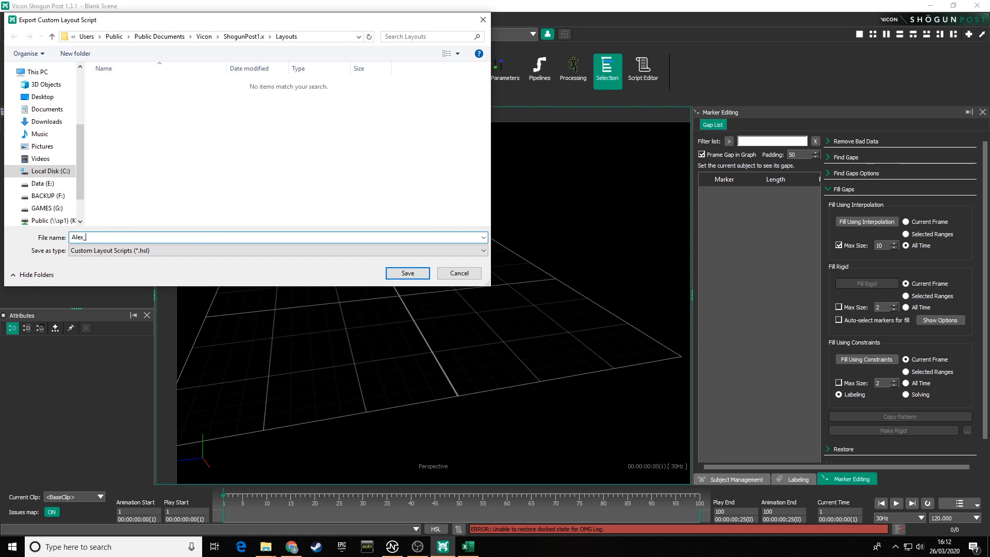
pyautogui.write('C_Layout')
pyautogui.click(407, 273)
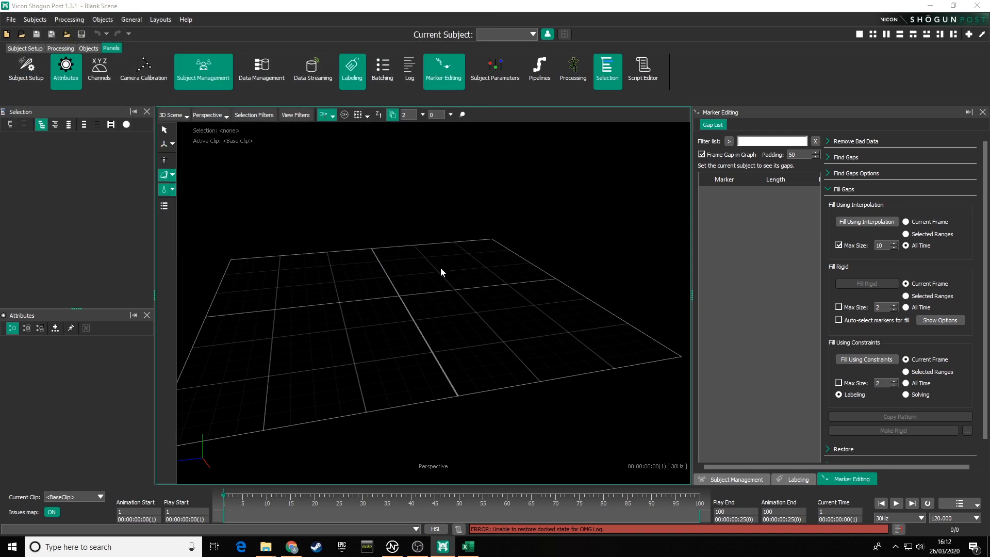
# Step: Switch to the Subjects Layout, then reload the newly exported custom layout
pyautogui.click(161, 19)
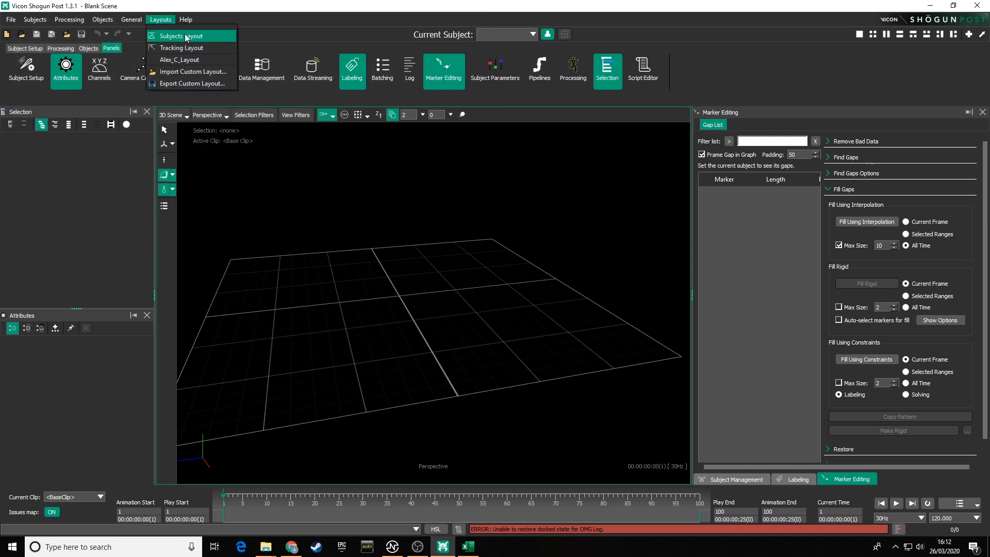
pyautogui.click(185, 36)
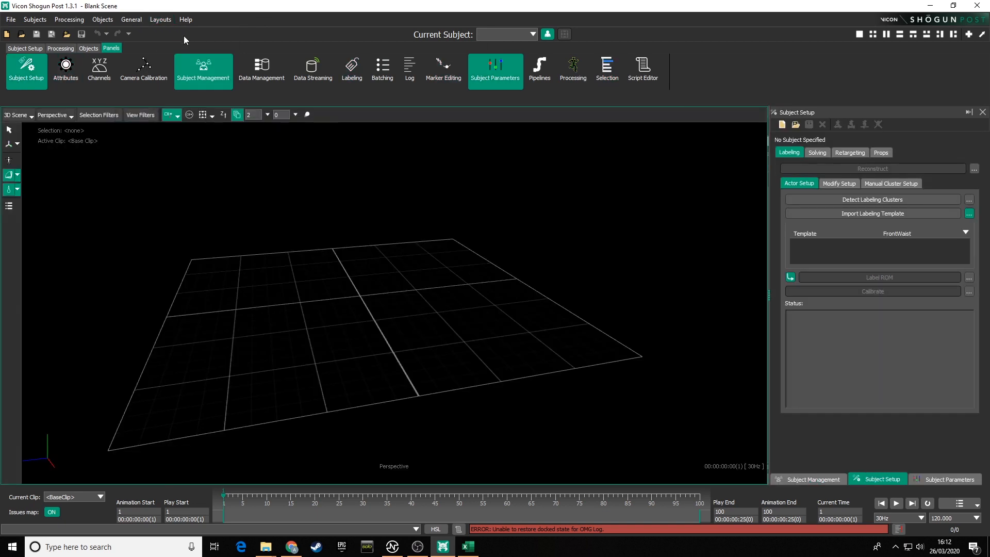
pyautogui.click(158, 20)
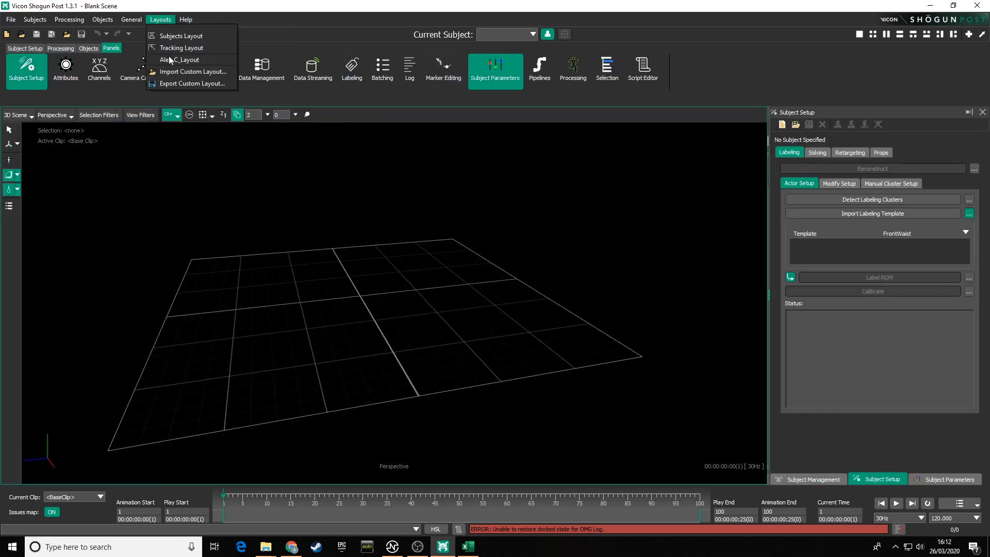
pyautogui.click(171, 62)
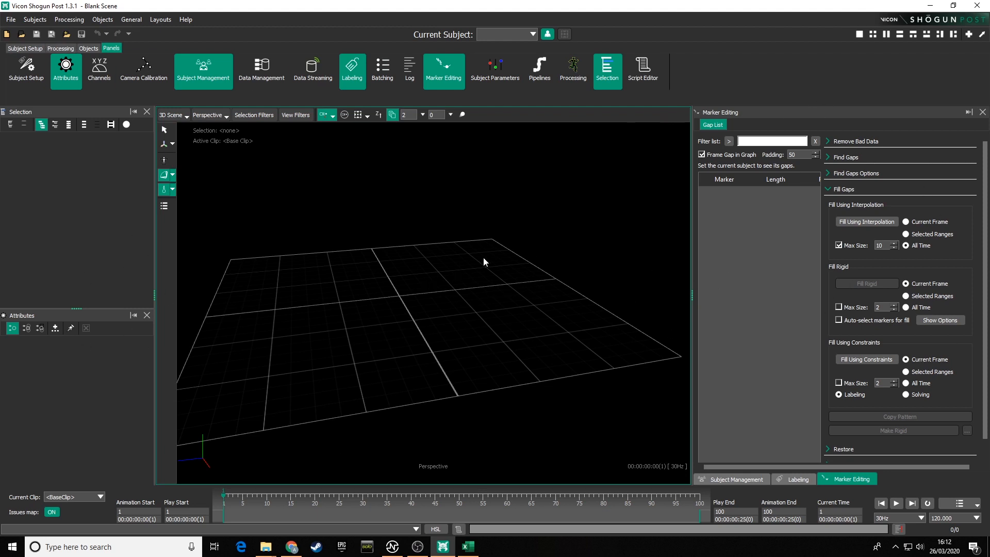
# Step: Orbit the 3D view and examine the list of available view types
pyautogui.keyDown('alt'); pyautogui.moveTo(484, 258); pyautogui.dragTo(438, 222); pyautogui.keyUp('alt')
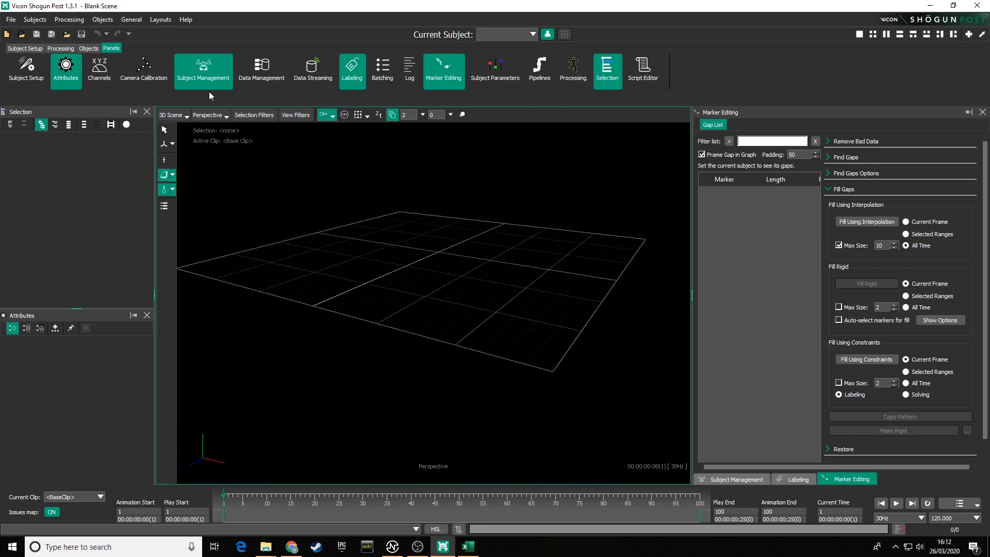
pyautogui.click(180, 115)
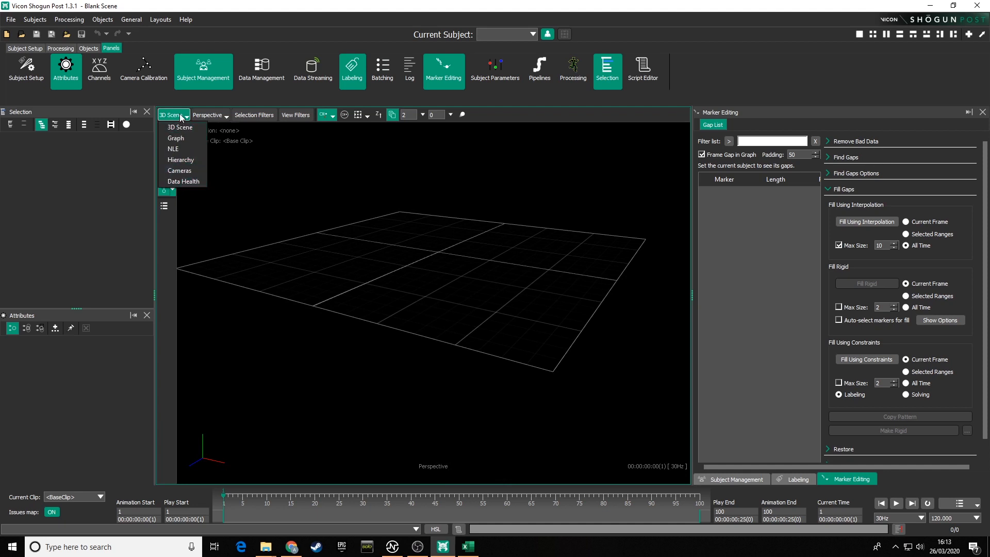
pyautogui.click(402, 221)
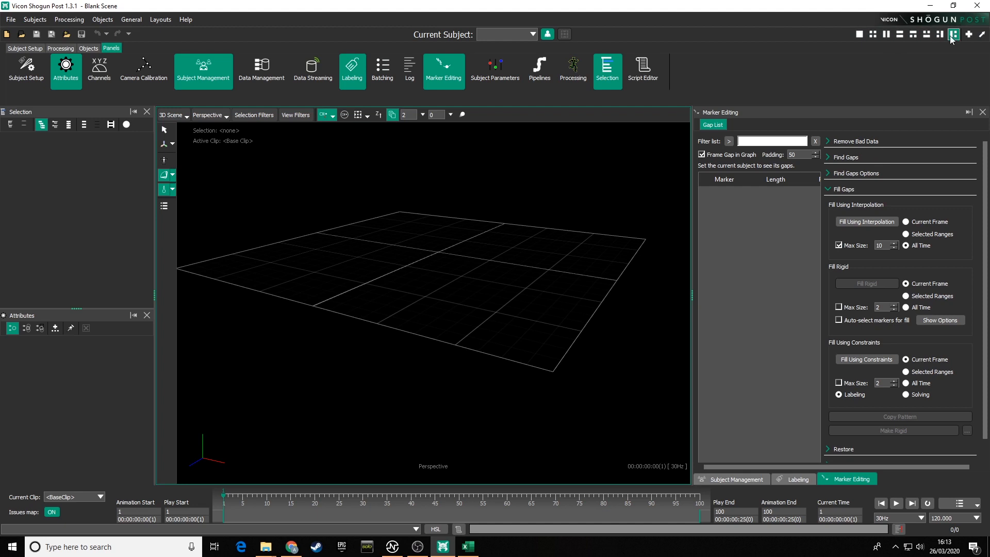
# Step: Switch to a four-viewport layout and set the top-right view to Data Health
pyautogui.click(873, 34)
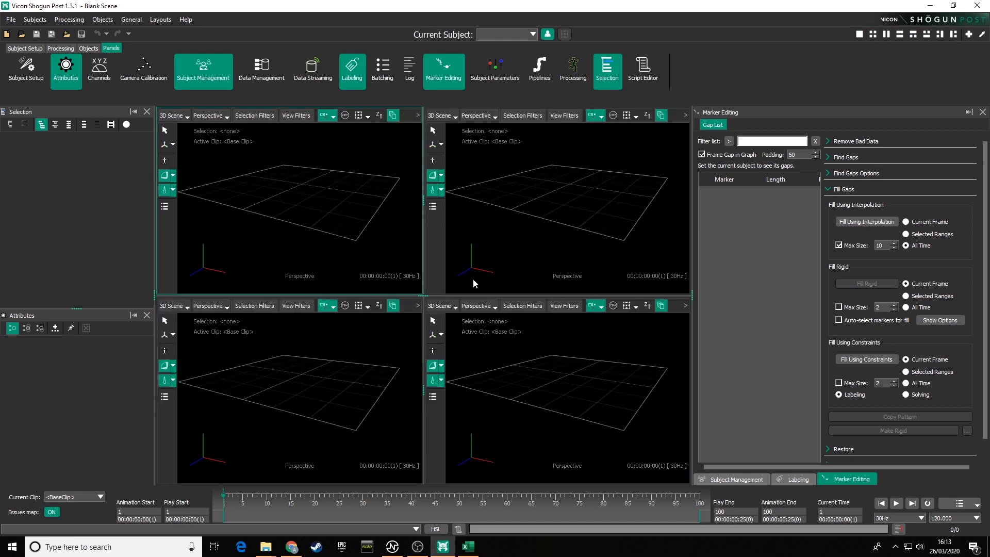
pyautogui.click(456, 119)
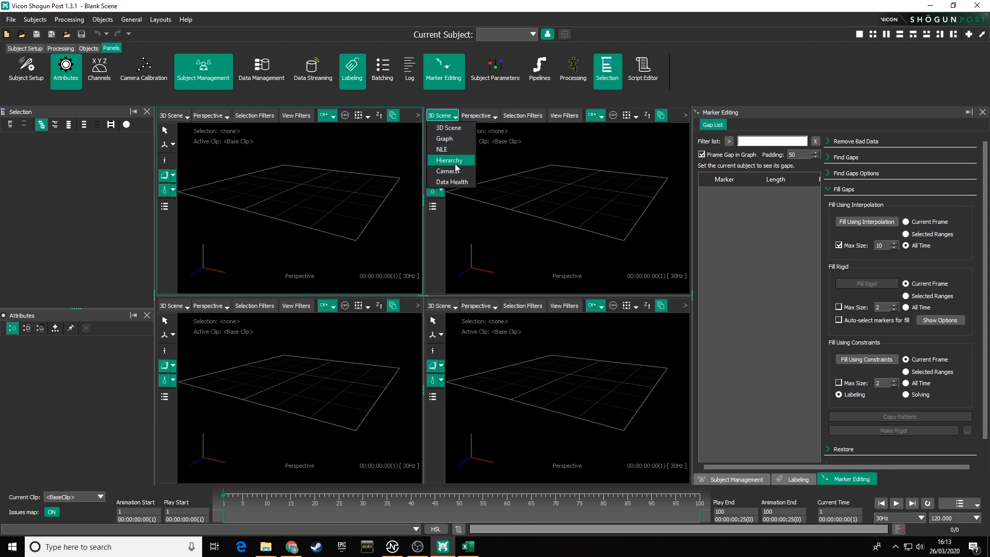
pyautogui.click(456, 187)
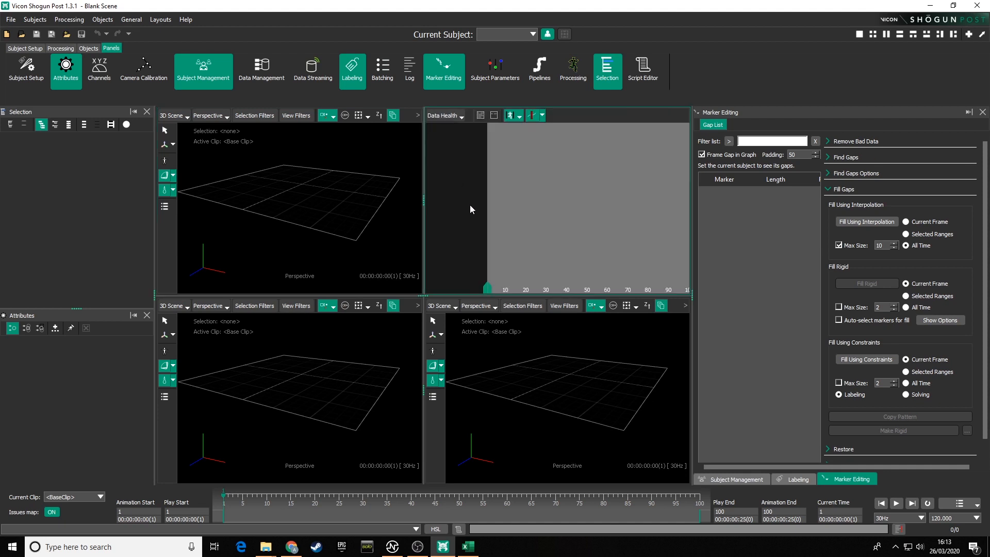
# Step: Set the bottom-left viewport to Graph and the bottom-right viewport to Cameras
pyautogui.click(175, 306)
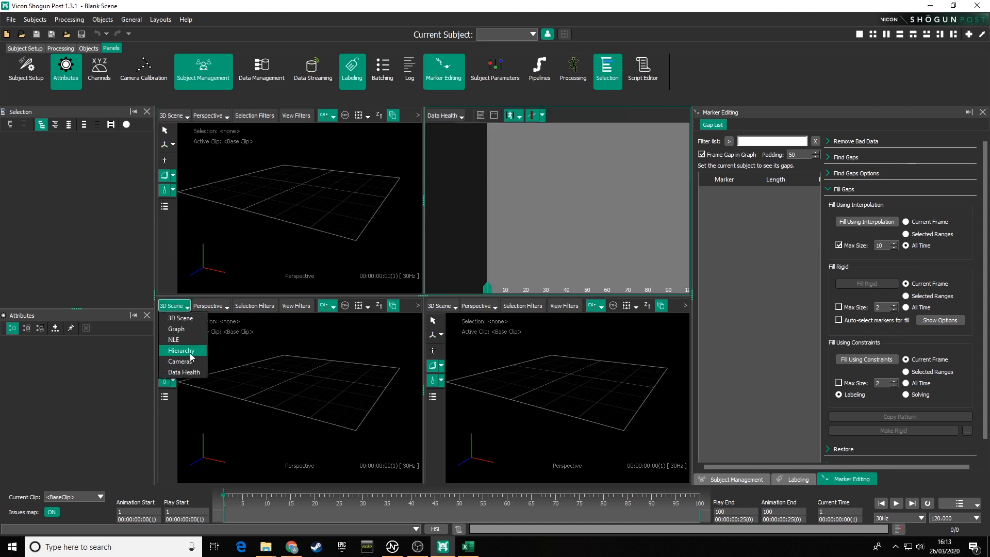
pyautogui.click(184, 329)
pyautogui.click(441, 306)
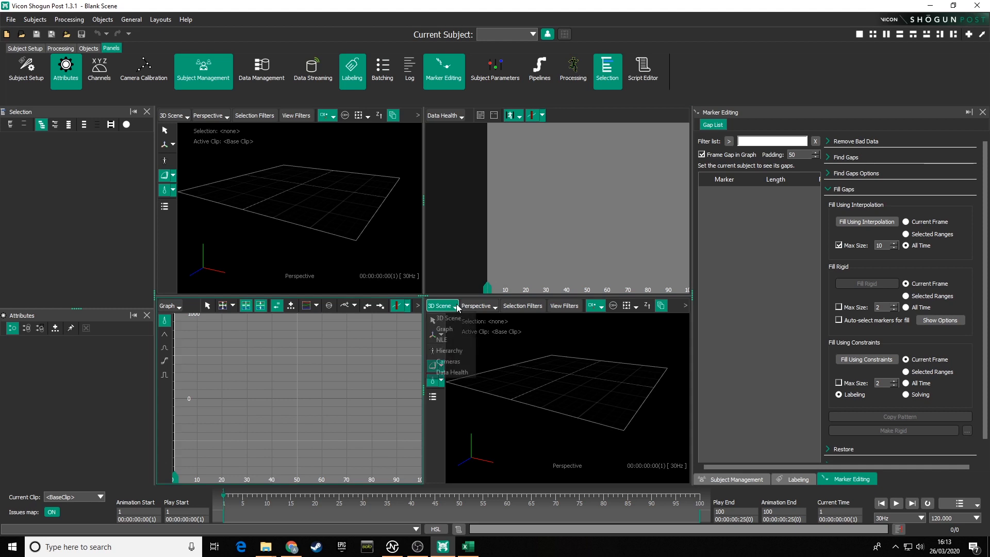
pyautogui.click(459, 361)
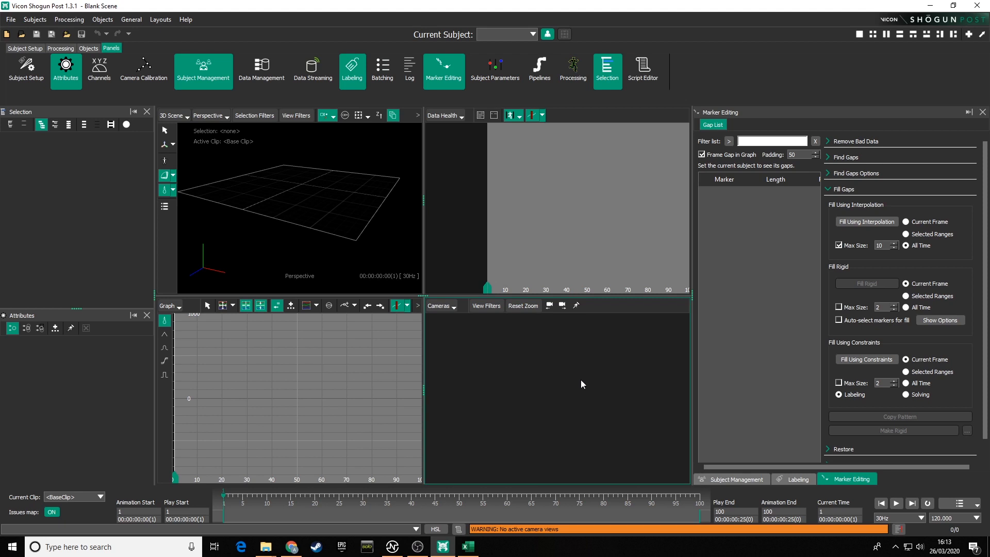
# Step: Activate each of the four viewports in turn
pyautogui.click(371, 208)
pyautogui.click(516, 192)
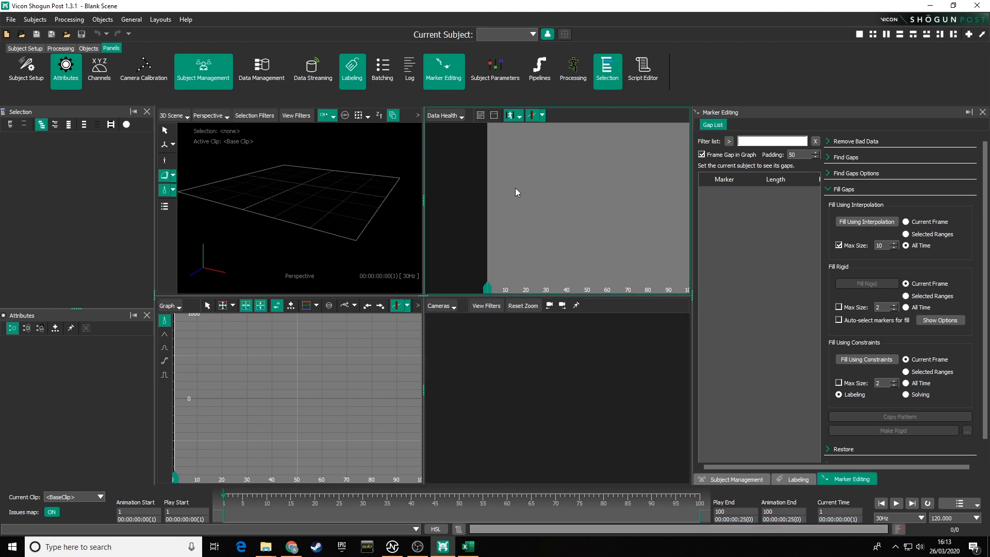
pyautogui.click(380, 362)
pyautogui.click(519, 380)
pyautogui.click(366, 397)
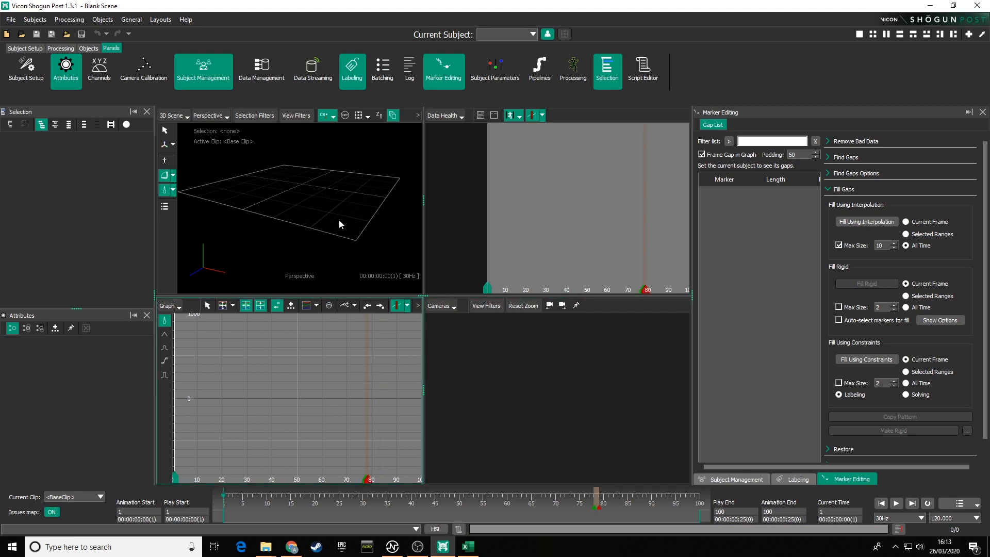
pyautogui.click(342, 219)
pyautogui.click(517, 222)
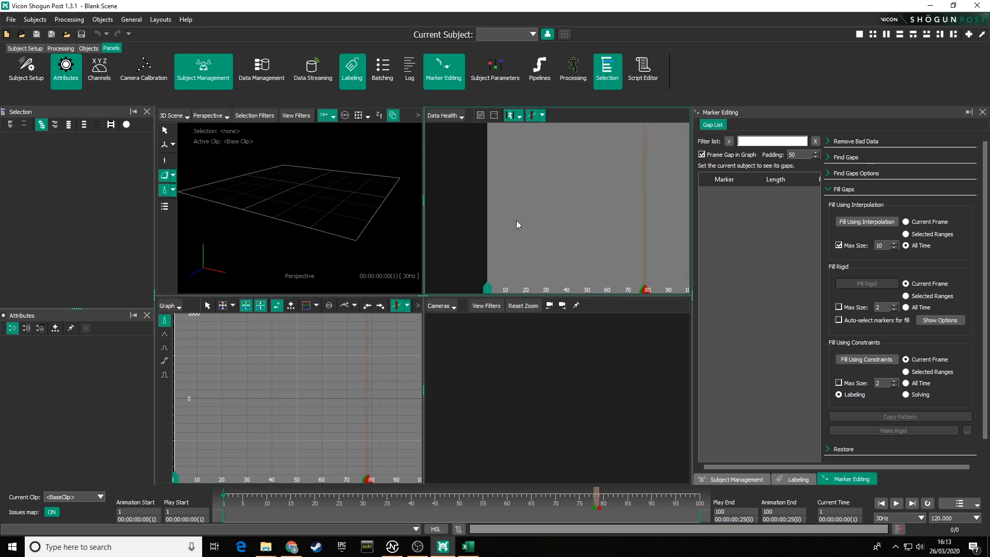
pyautogui.click(341, 207)
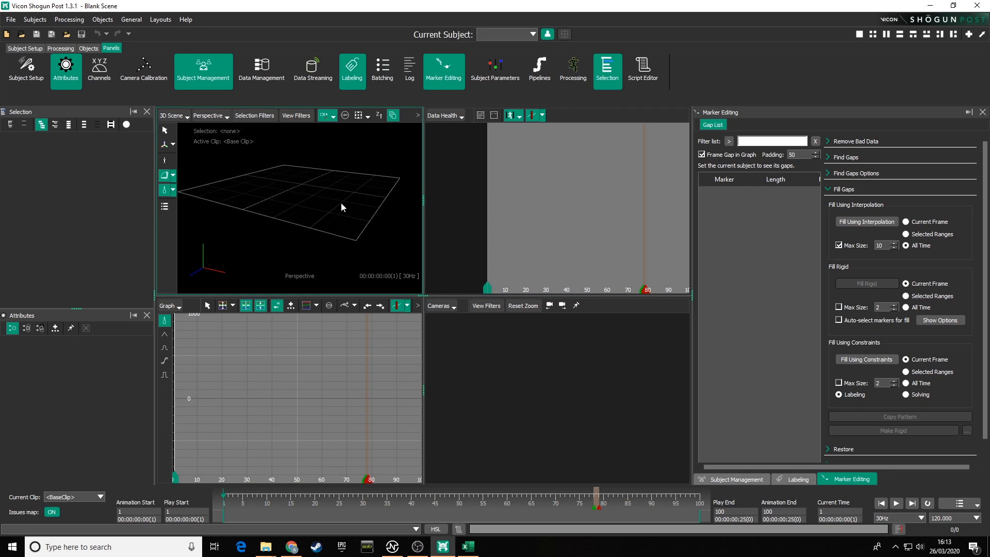
# Step: Return to the single-viewport layout and practise orbiting and panning the 3D view
pyautogui.click(859, 34)
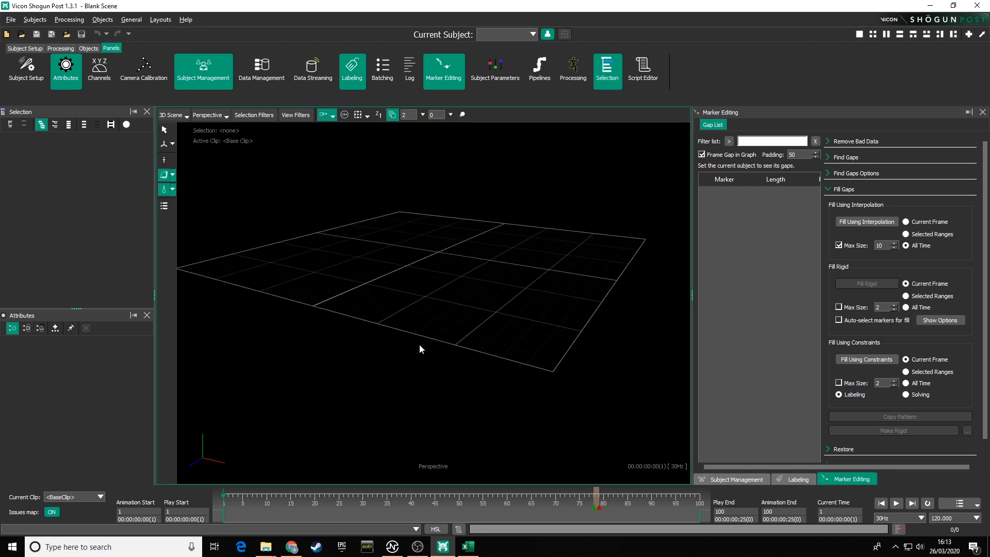
pyautogui.keyDown('alt'); pyautogui.moveTo(495, 313); pyautogui.dragTo(457, 297); pyautogui.keyUp('alt')
pyautogui.keyDown('alt'); pyautogui.moveTo(456, 297); pyautogui.dragTo(450, 305, button='middle'); pyautogui.keyUp('alt')
pyautogui.keyDown('alt'); pyautogui.moveTo(450, 305); pyautogui.dragTo(445, 327); pyautogui.keyUp('alt')
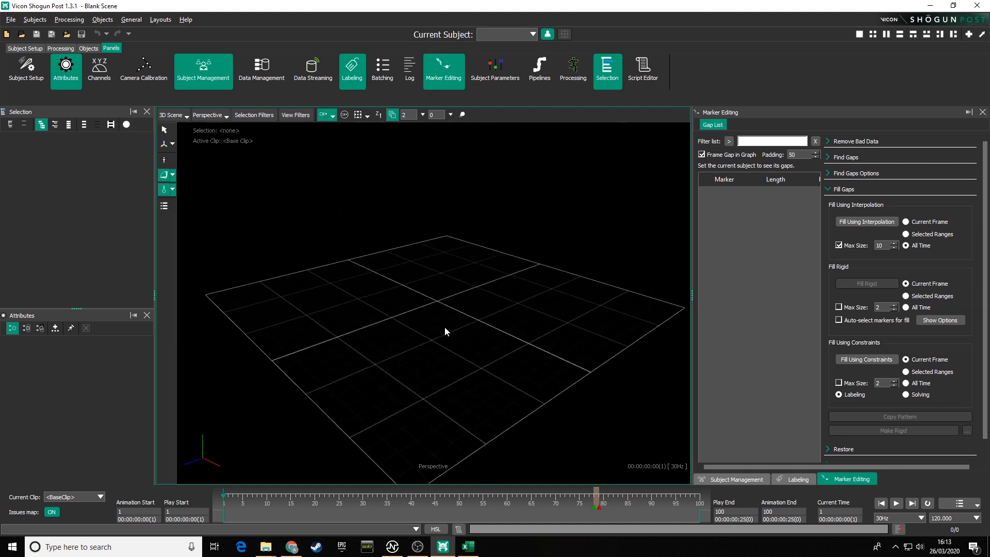
pyautogui.moveTo(444, 326)
pyautogui.keyDown('alt'); pyautogui.mouseDown(button='middle')
pyautogui.moveTo(434, 271)
pyautogui.moveTo(438, 312)
pyautogui.mouseUp(button='middle'); pyautogui.keyUp('alt')
pyautogui.moveTo(438, 312)
pyautogui.keyDown('alt'); pyautogui.mouseDown(button='right')
pyautogui.moveTo(442, 341)
pyautogui.moveTo(440, 265)
pyautogui.moveTo(454, 317)
pyautogui.mouseUp(button='right'); pyautogui.keyUp('alt')
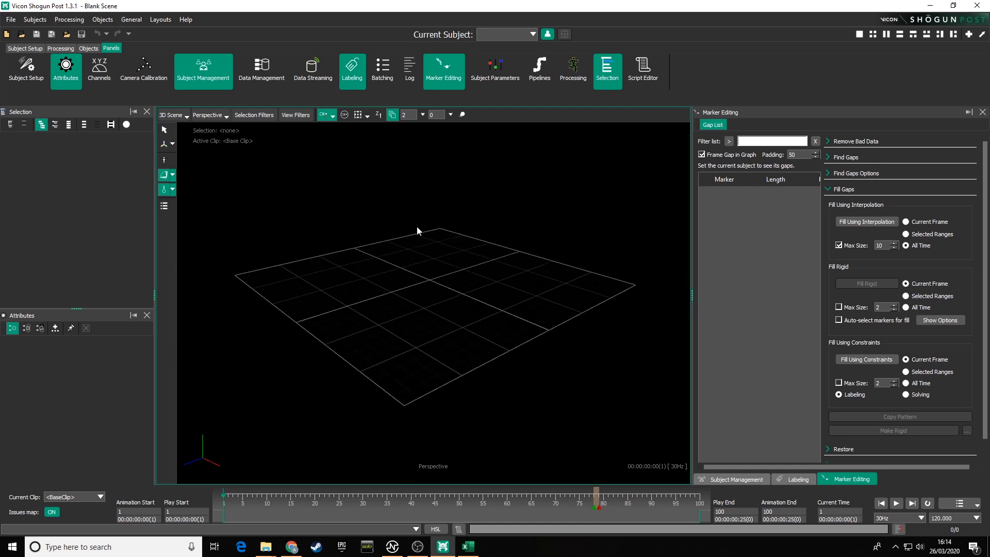
pyautogui.moveTo(369, 258)
pyautogui.keyDown('alt'); pyautogui.mouseDown(button='middle')
pyautogui.moveTo(376, 223)
pyautogui.moveTo(377, 258)
pyautogui.mouseUp(button='middle'); pyautogui.keyUp('alt')
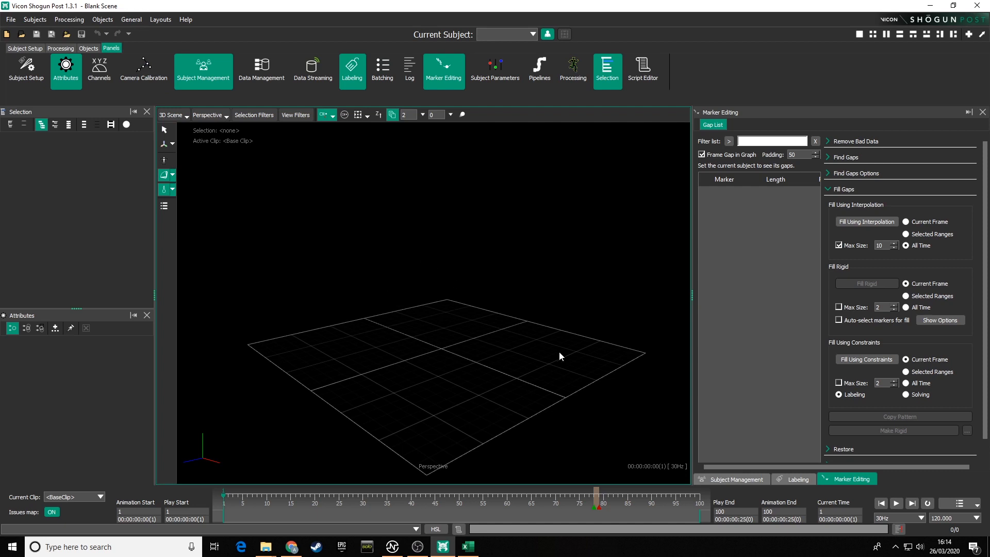
pyautogui.moveTo(345, 222); pyautogui.dragTo(489, 317)
# Step: Open the Preferences dialog, review the Interface settings, and close it
pyautogui.click(132, 21)
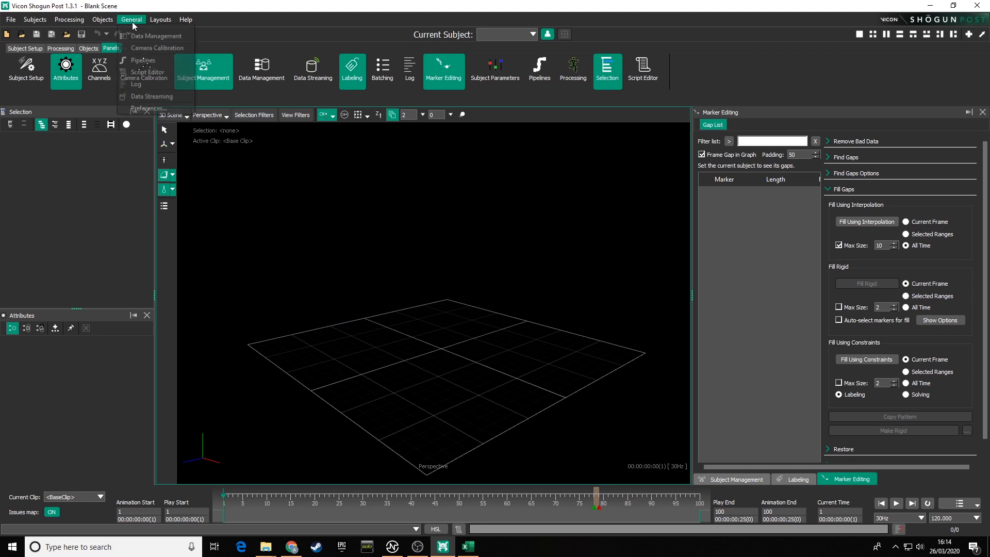
pyautogui.press('Escape')
pyautogui.click(150, 110)
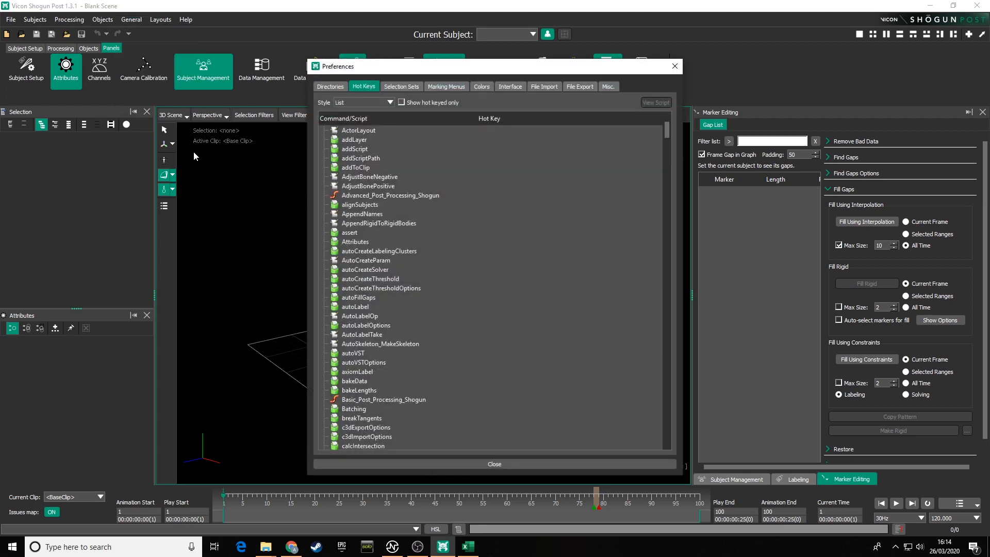
pyautogui.click(512, 87)
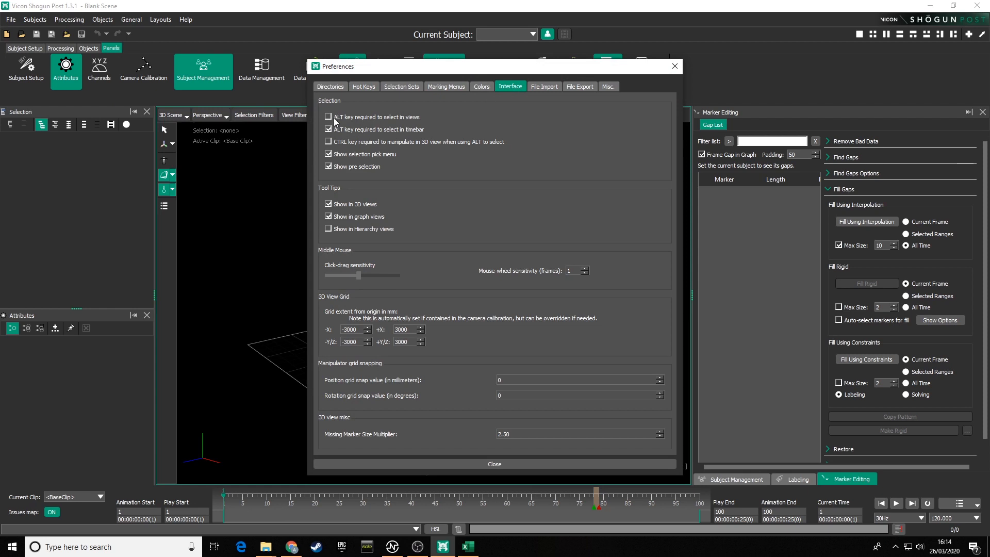
pyautogui.click(507, 464)
# Step: Orbit and pan around the perspective grid to test the navigation
pyautogui.moveTo(475, 303); pyautogui.dragTo(500, 311)
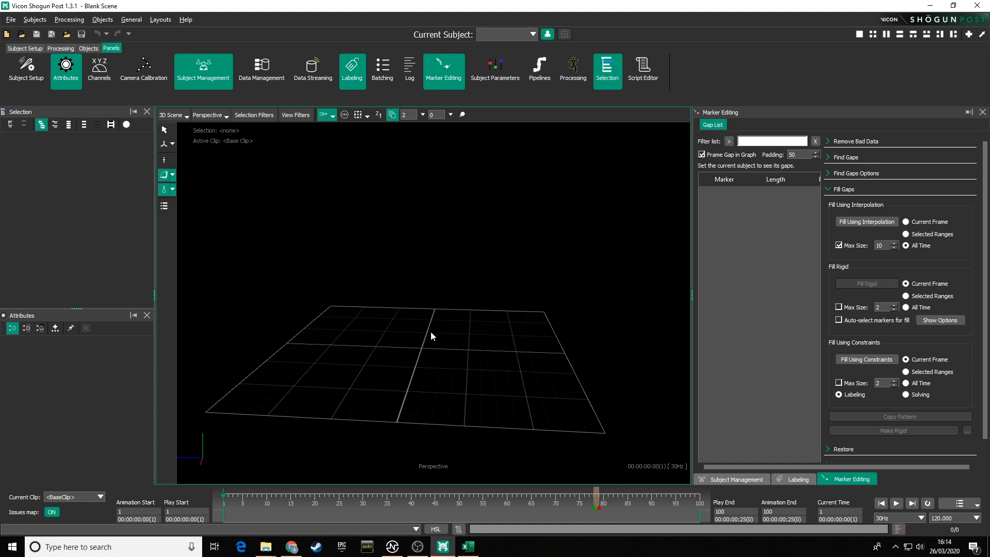
pyautogui.keyDown('alt'); pyautogui.moveTo(429, 345); pyautogui.dragTo(467, 305, button='middle'); pyautogui.keyUp('alt')
pyautogui.moveTo(492, 301)
pyautogui.keyDown('alt'); pyautogui.mouseDown(button='right')
pyautogui.moveTo(457, 320)
pyautogui.moveTo(453, 299)
pyautogui.moveTo(471, 336)
pyautogui.moveTo(474, 322)
pyautogui.moveTo(497, 320)
pyautogui.mouseUp(button='right'); pyautogui.keyUp('alt')
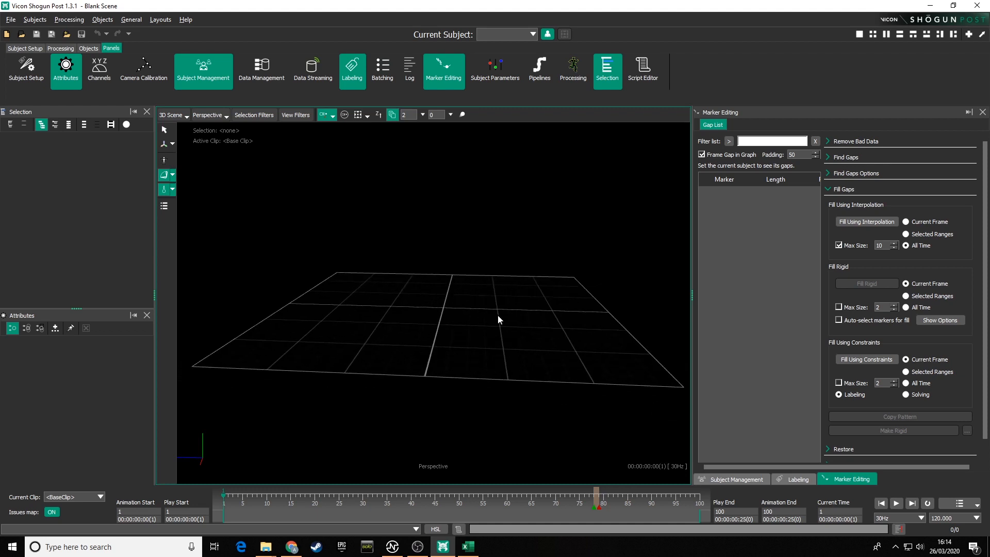
pyautogui.keyDown('alt'); pyautogui.moveTo(497, 320); pyautogui.dragTo(427, 319); pyautogui.keyUp('alt')
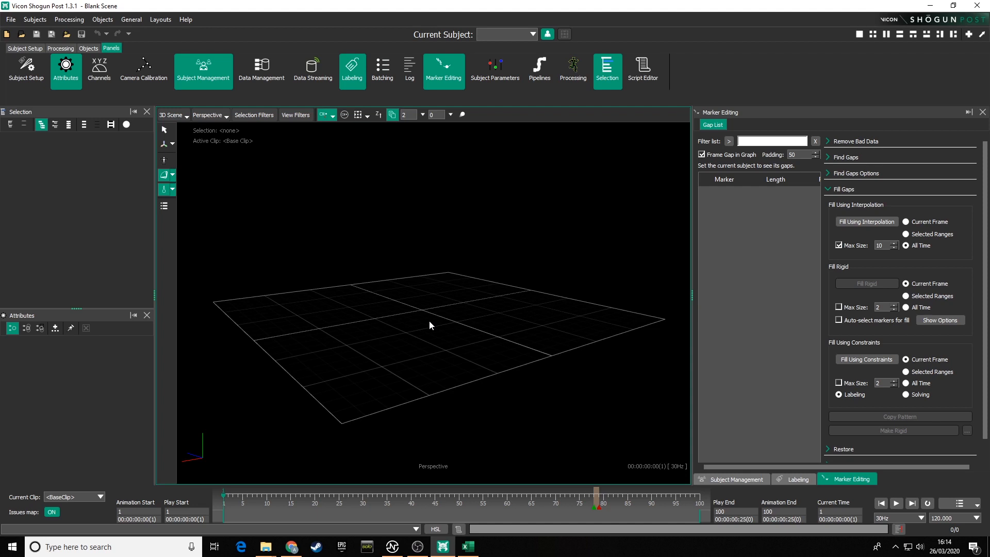
pyautogui.keyDown('alt'); pyautogui.moveTo(429, 320); pyautogui.dragTo(423, 320); pyautogui.keyUp('alt')
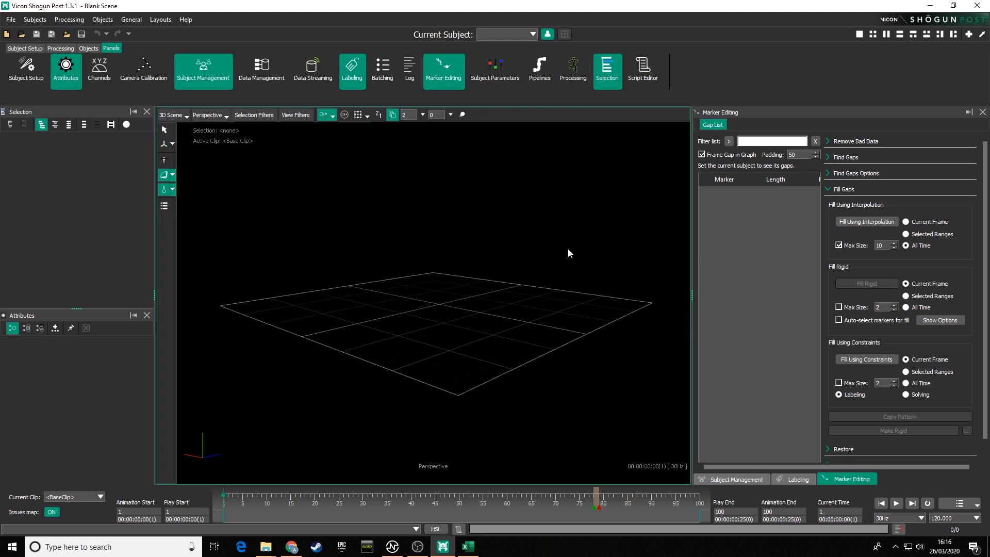
# Step: Close the Selection and Attributes panels and widen the 3D viewport toward the Marker Editing panel
pyautogui.click(147, 111)
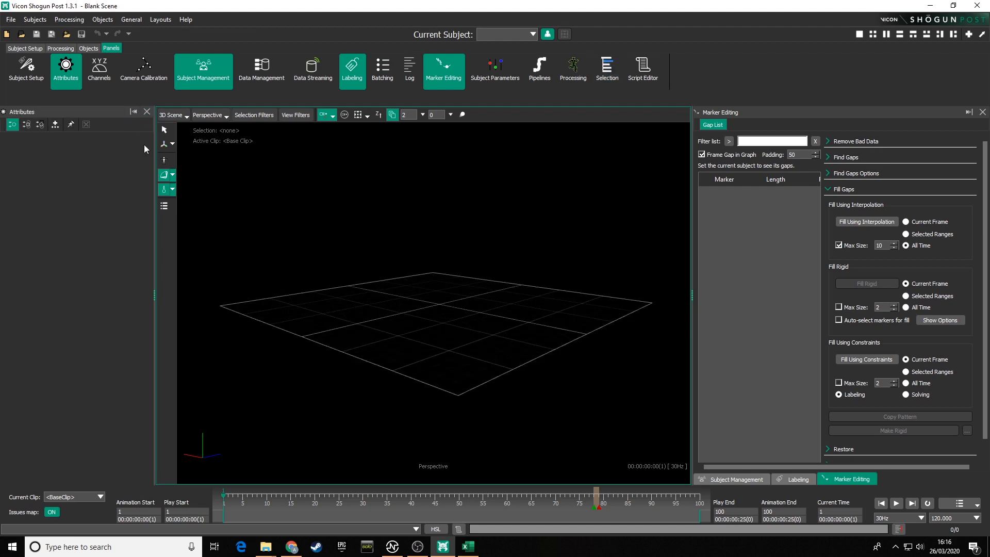
pyautogui.click(147, 112)
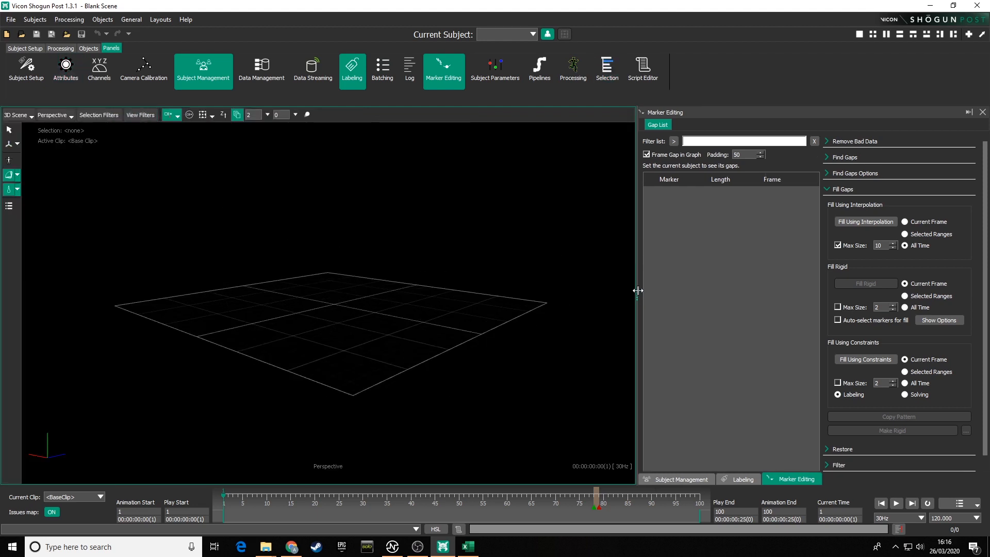
pyautogui.moveTo(638, 290)
pyautogui.mouseDown()
pyautogui.moveTo(757, 293)
pyautogui.moveTo(697, 291)
pyautogui.moveTo(709, 292)
pyautogui.mouseUp()
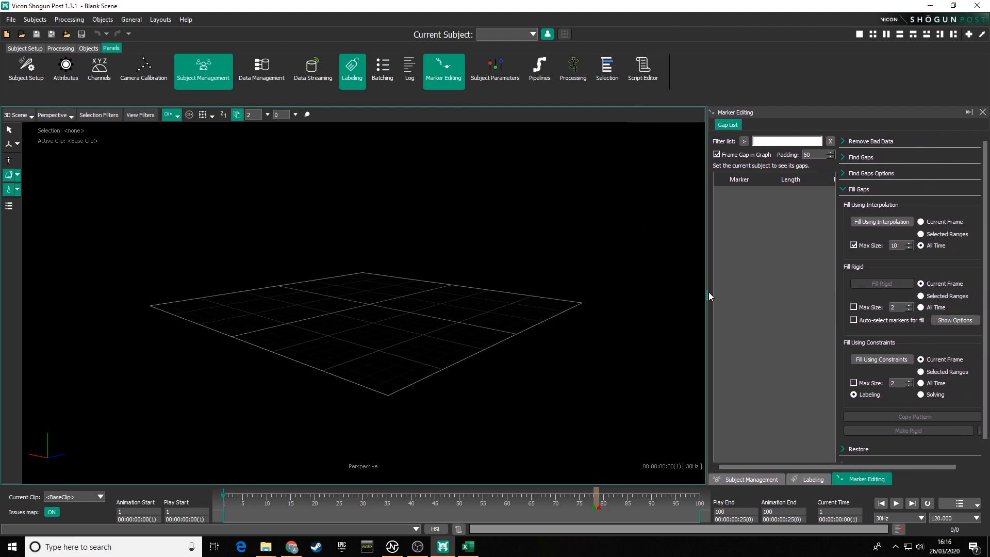
pyautogui.moveTo(459, 298)
pyautogui.mouseDown(button='middle')
pyautogui.moveTo(484, 307)
pyautogui.moveTo(451, 311)
pyautogui.mouseUp(button='middle')
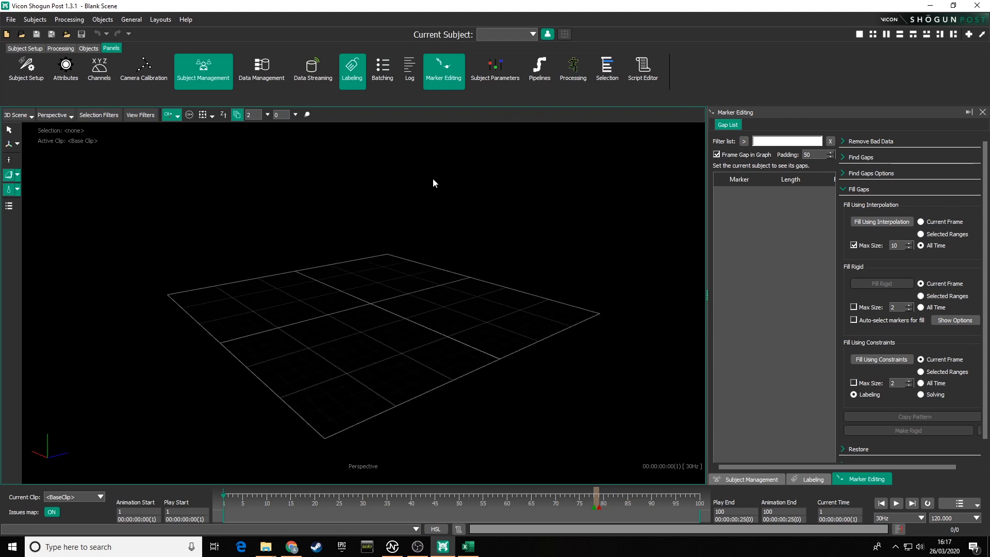
# Step: Open the Data Management panel, undock it into a floating window, and resize and reposition it
pyautogui.click(260, 68)
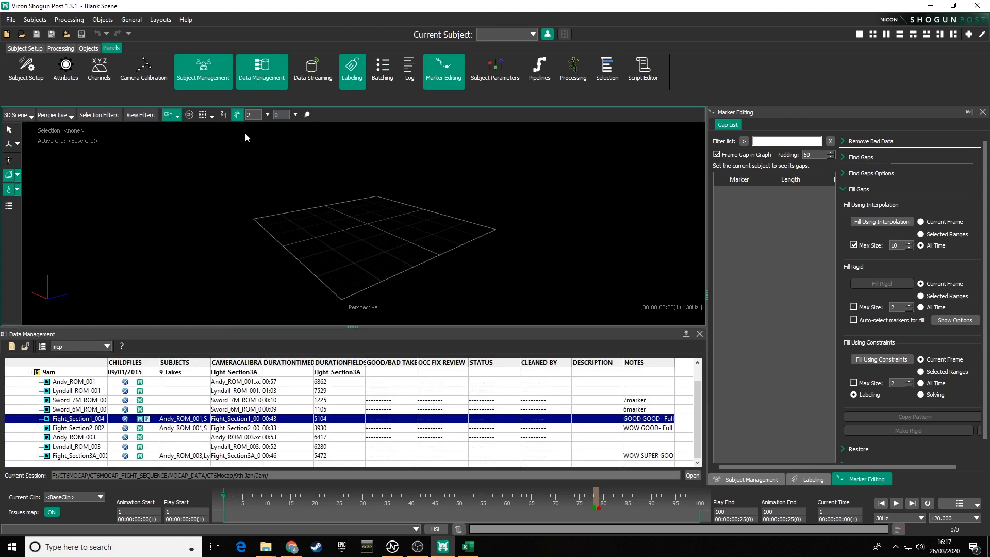
pyautogui.moveTo(245, 333); pyautogui.dragTo(317, 170)
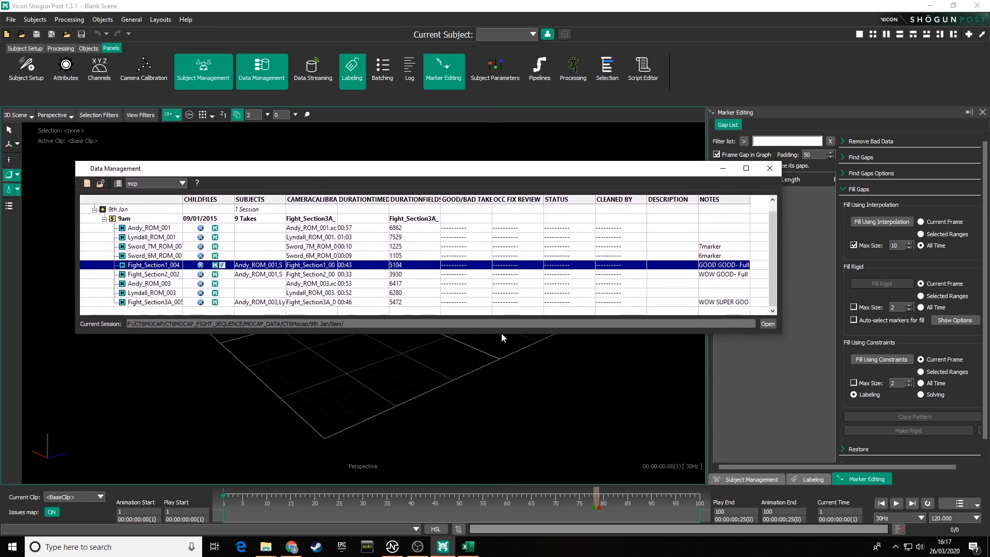
pyautogui.moveTo(501, 332); pyautogui.dragTo(510, 452)
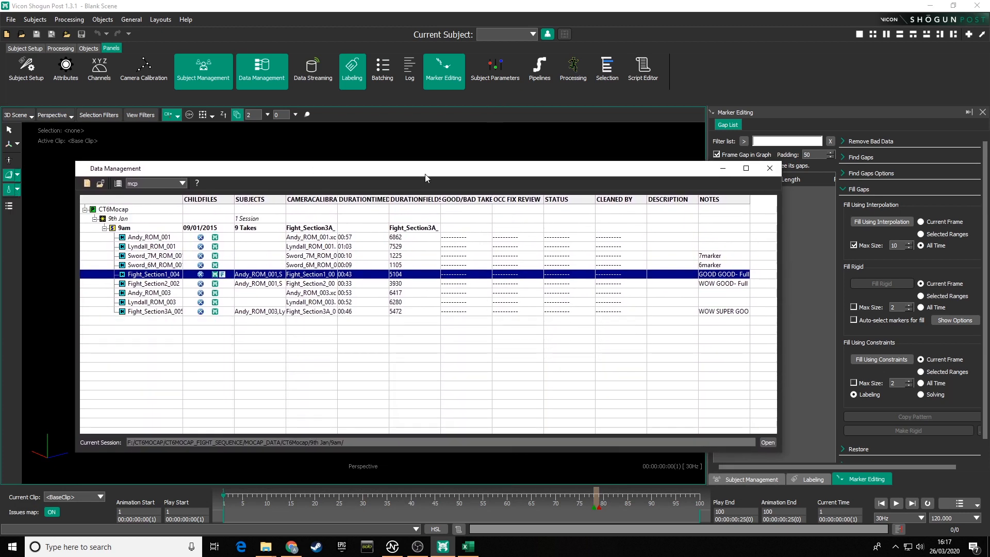
pyautogui.moveTo(428, 175); pyautogui.dragTo(453, 161)
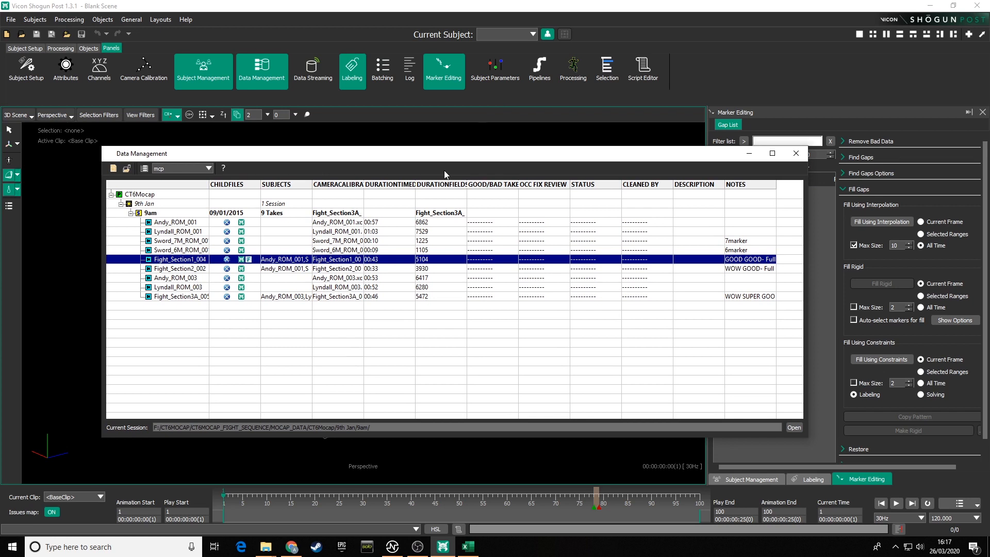
pyautogui.moveTo(507, 154); pyautogui.dragTo(483, 155)
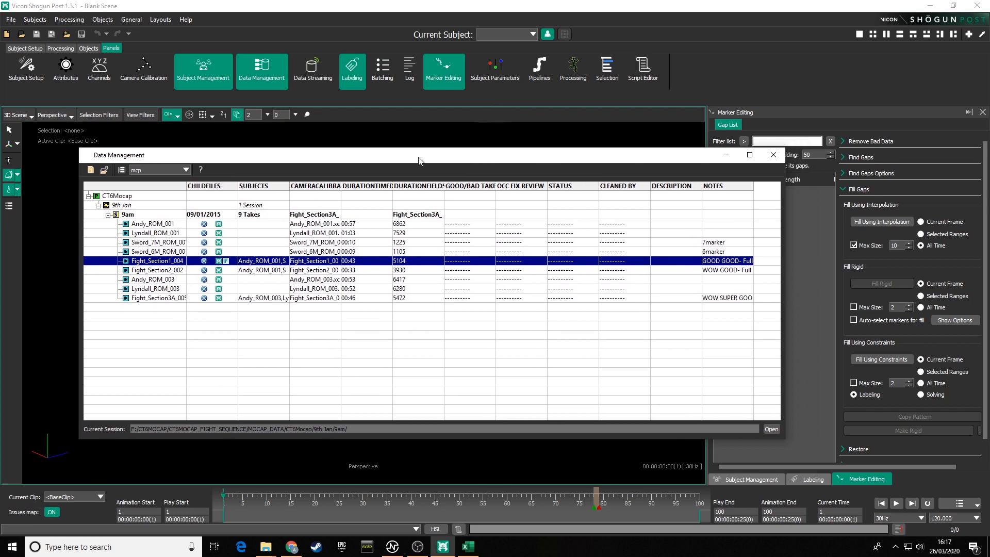
pyautogui.moveTo(418, 160); pyautogui.dragTo(458, 162)
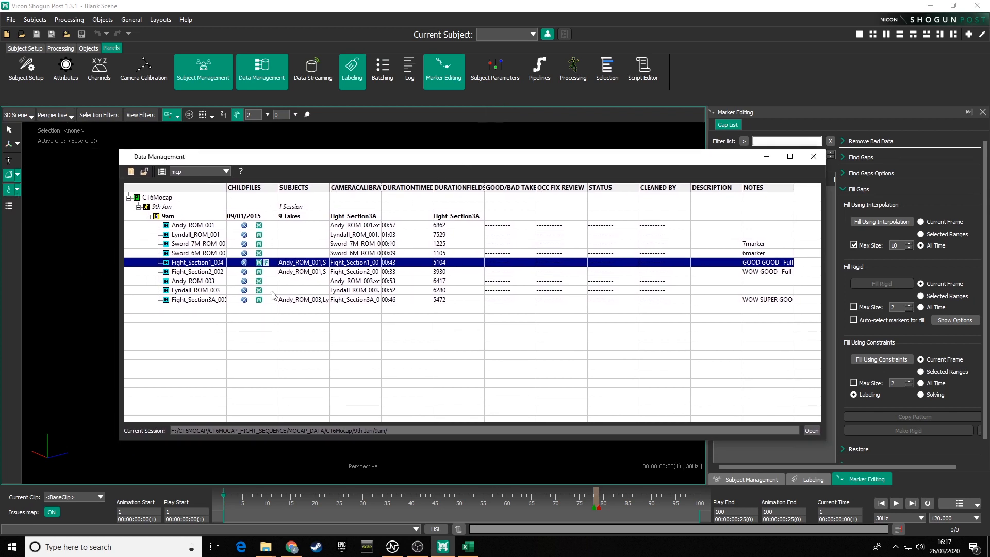
# Step: Open the Open Database dialog and remove the CT6MOCAP_FIGHT_SEQ database entry
pyautogui.click(145, 173)
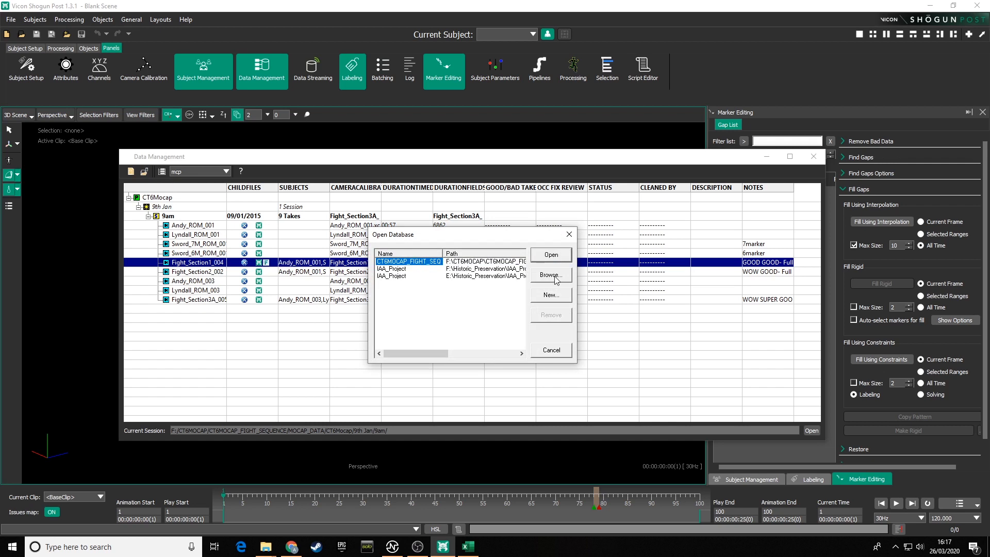
pyautogui.click(461, 263)
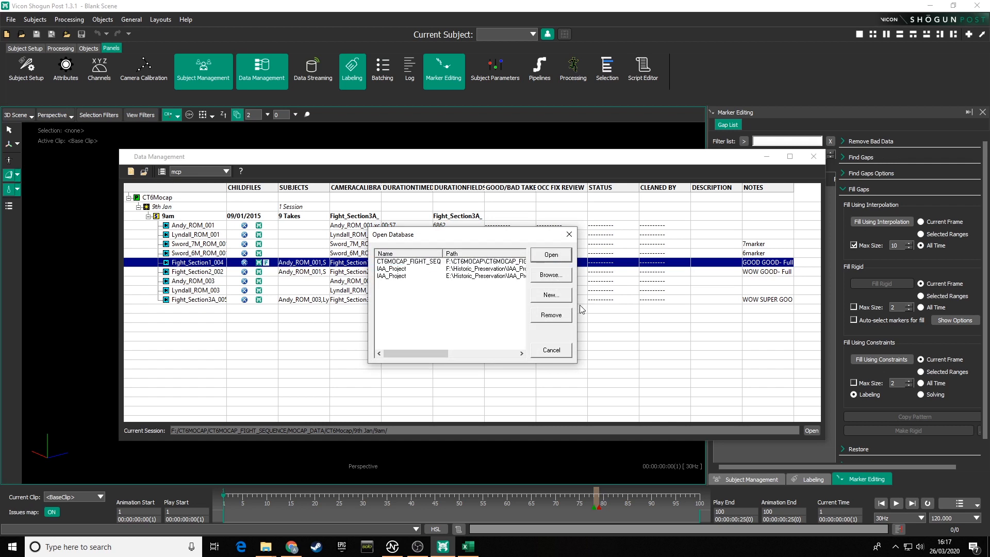
pyautogui.click(548, 315)
pyautogui.click(534, 316)
pyautogui.click(433, 263)
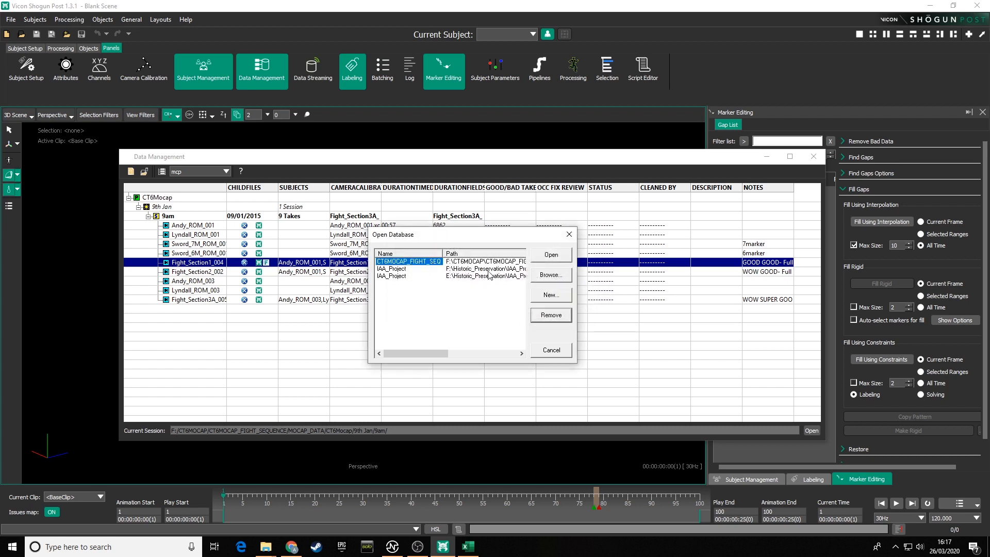
pyautogui.click(552, 317)
# Step: Remove both IAA_Project entries from the database list, confirming the removal
pyautogui.click(534, 316)
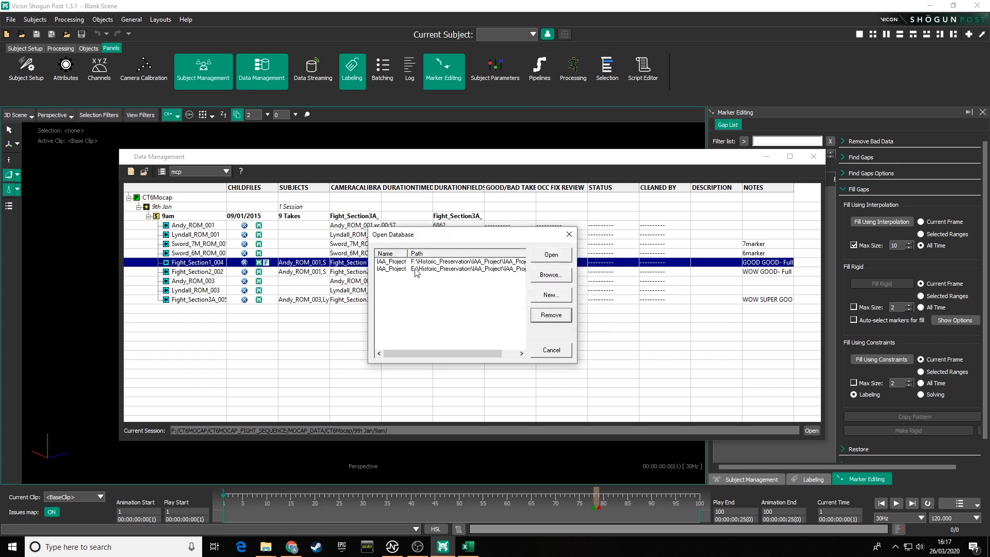
pyautogui.click(543, 317)
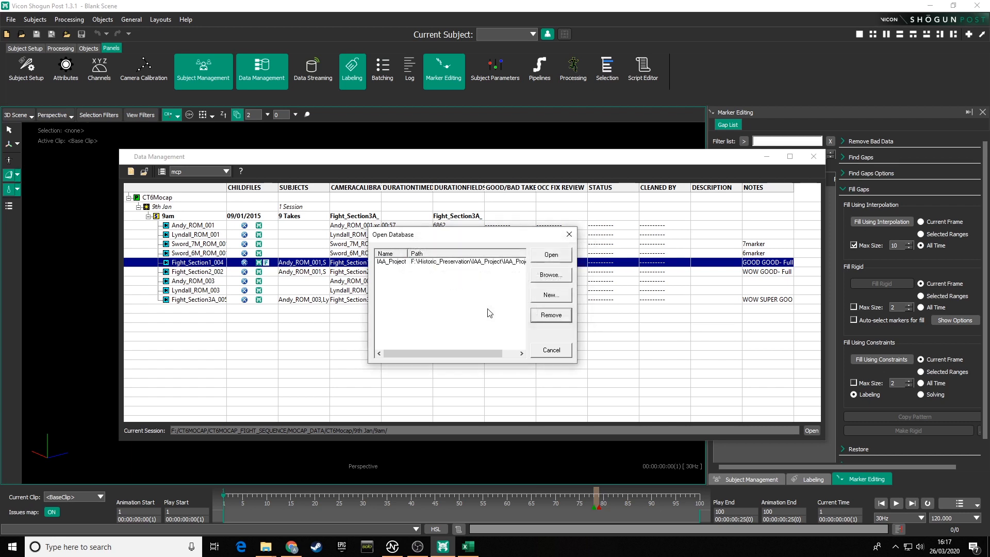
pyautogui.click(530, 313)
pyautogui.click(392, 263)
pyautogui.click(551, 316)
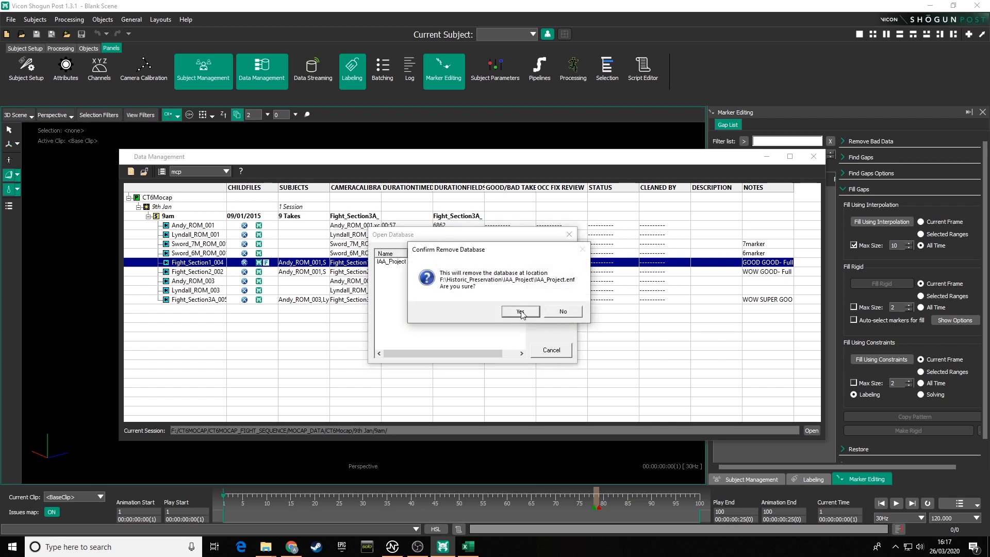
pyautogui.click(524, 315)
pyautogui.moveTo(471, 235); pyautogui.dragTo(435, 215)
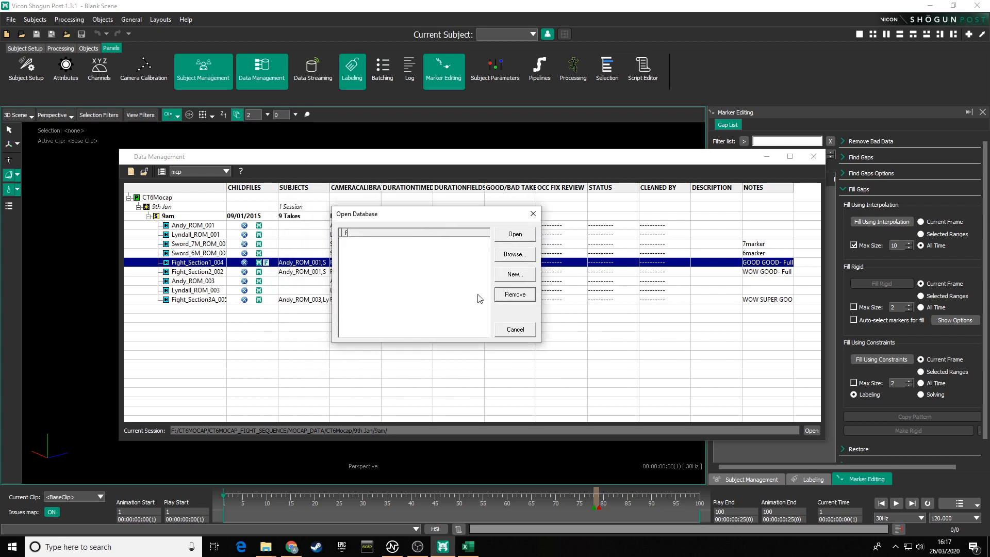
# Step: Browse to the CT6MOCAP folder on BACKUP (F:) and switch the file list to details view
pyautogui.click(516, 254)
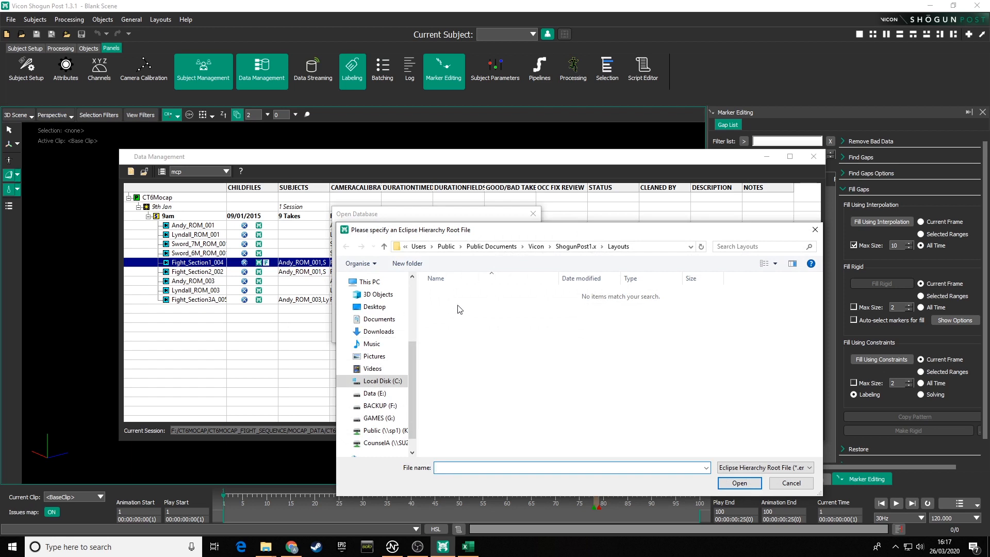
pyautogui.click(380, 406)
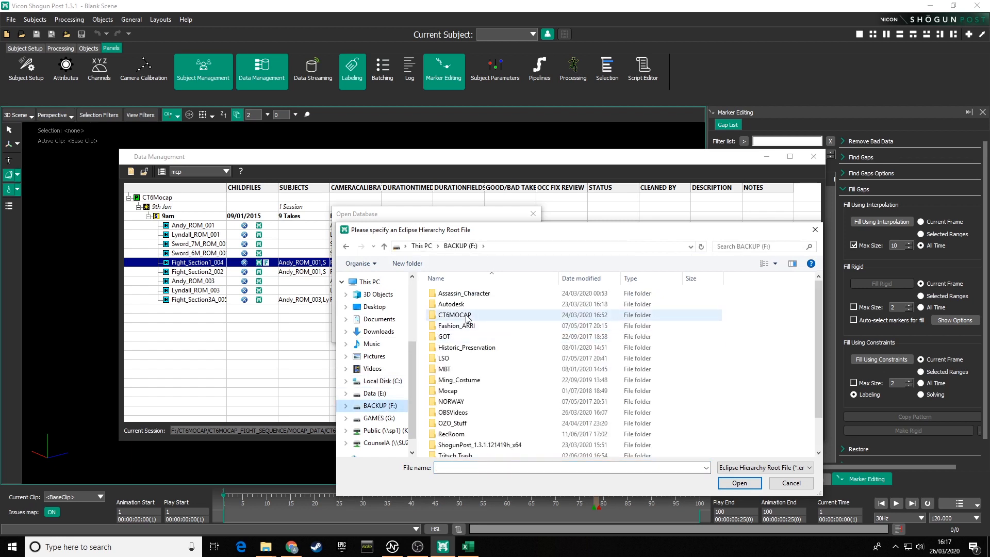
pyautogui.doubleClick(448, 313)
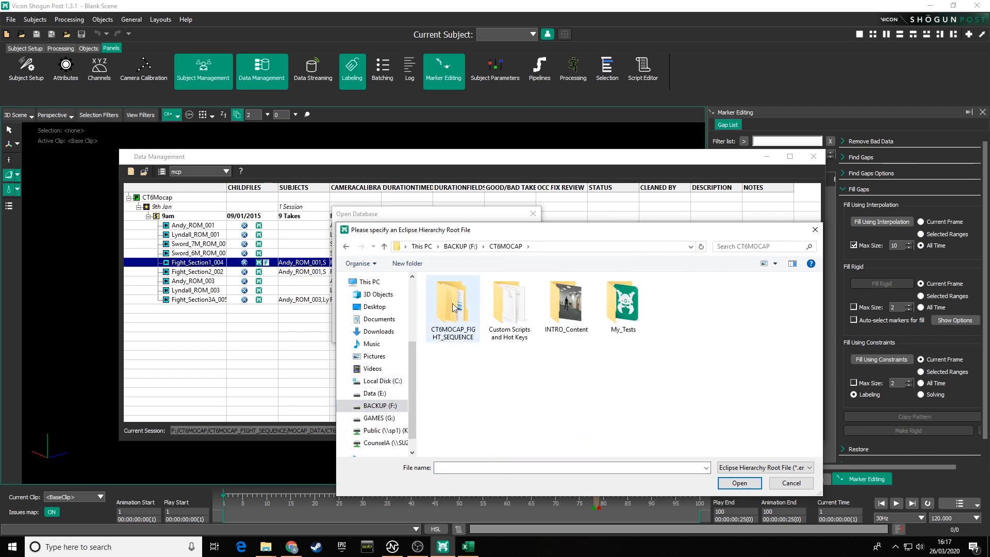
pyautogui.rightClick(704, 334)
pyautogui.moveTo(739, 342)
pyautogui.click(846, 398)
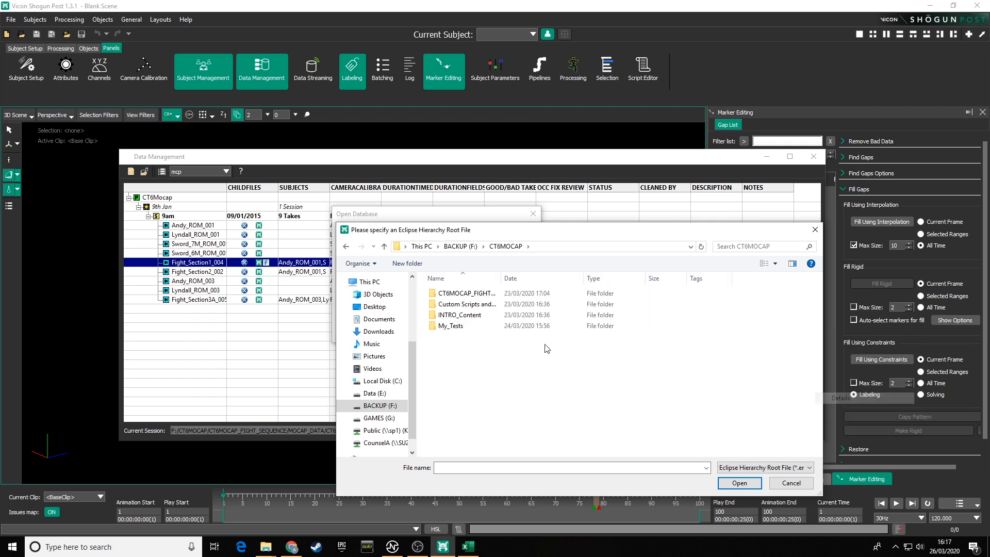
pyautogui.moveTo(500, 279); pyautogui.dragTo(575, 278)
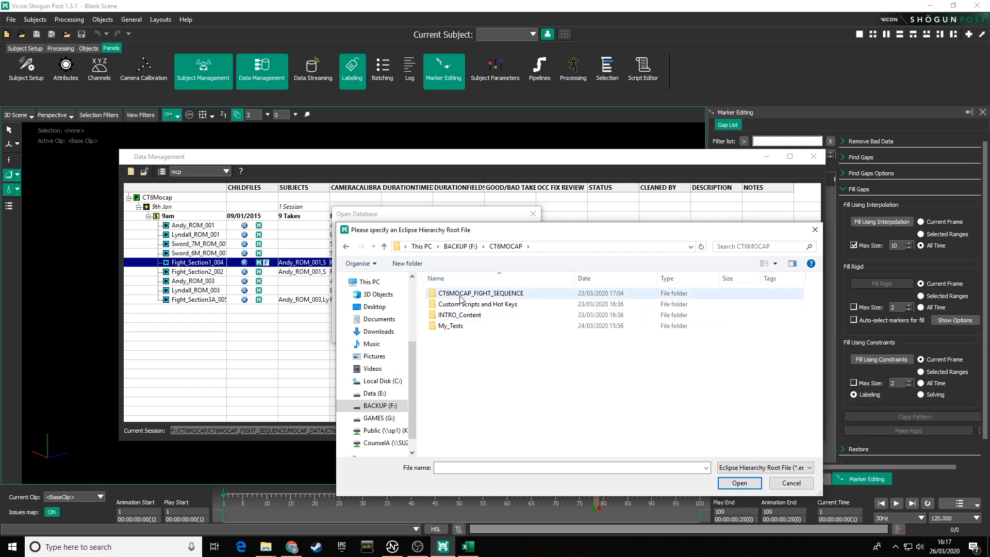
# Step: Open CT6MOCAP_FIGHT_SEQ.enf from CT6MOCAP_FIGHT_SEQUENCE\MOCAP_DATA as the Data Management database
pyautogui.doubleClick(481, 294)
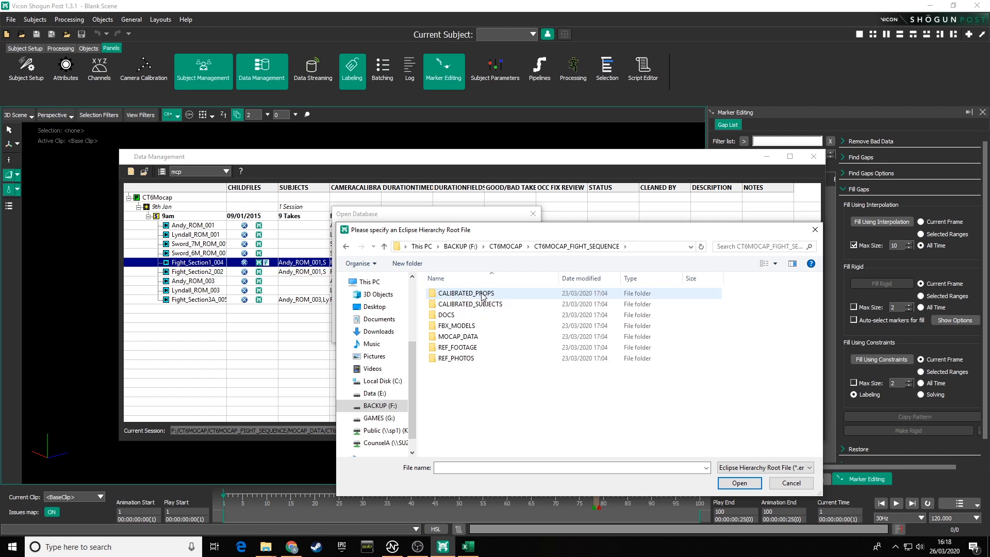
pyautogui.doubleClick(458, 336)
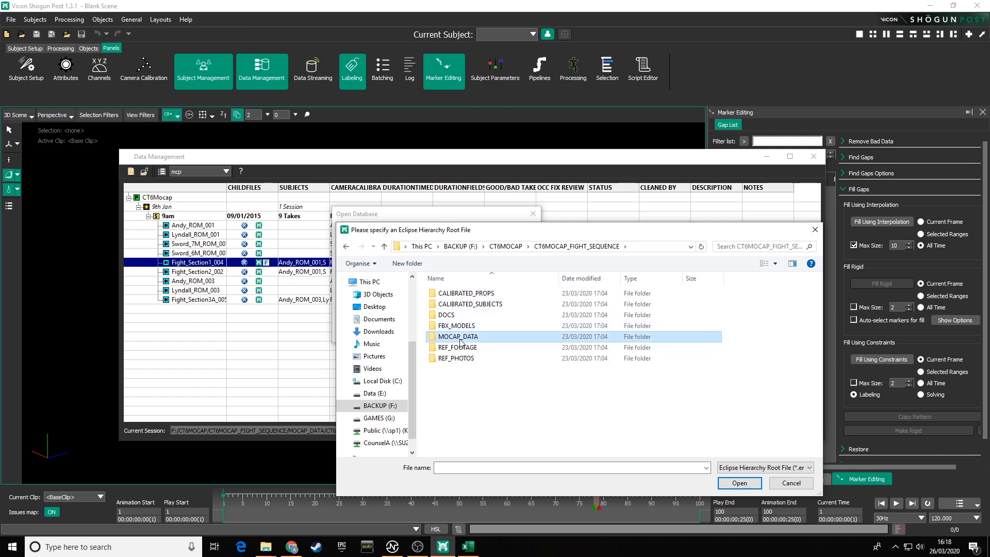
pyautogui.click(478, 306)
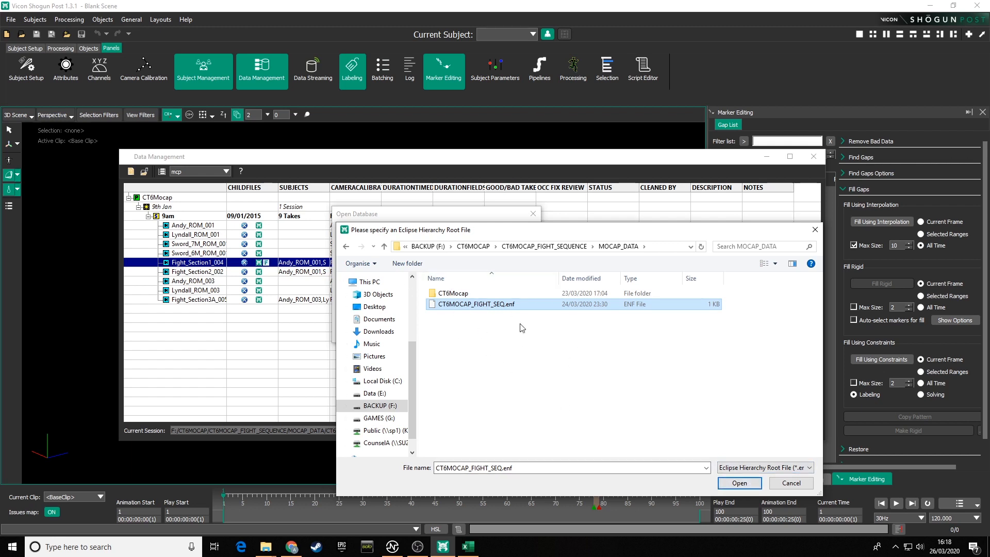
pyautogui.click(738, 483)
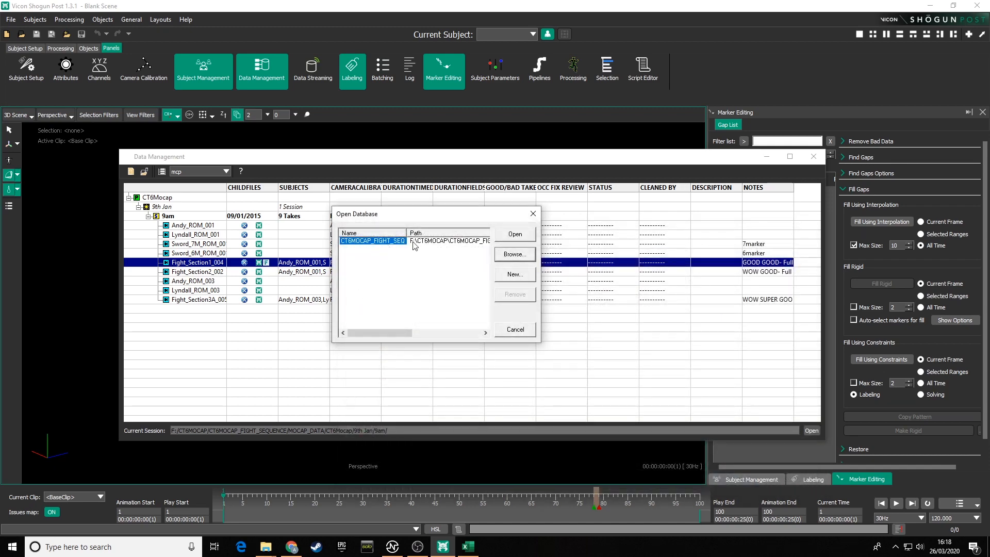
pyautogui.click(515, 235)
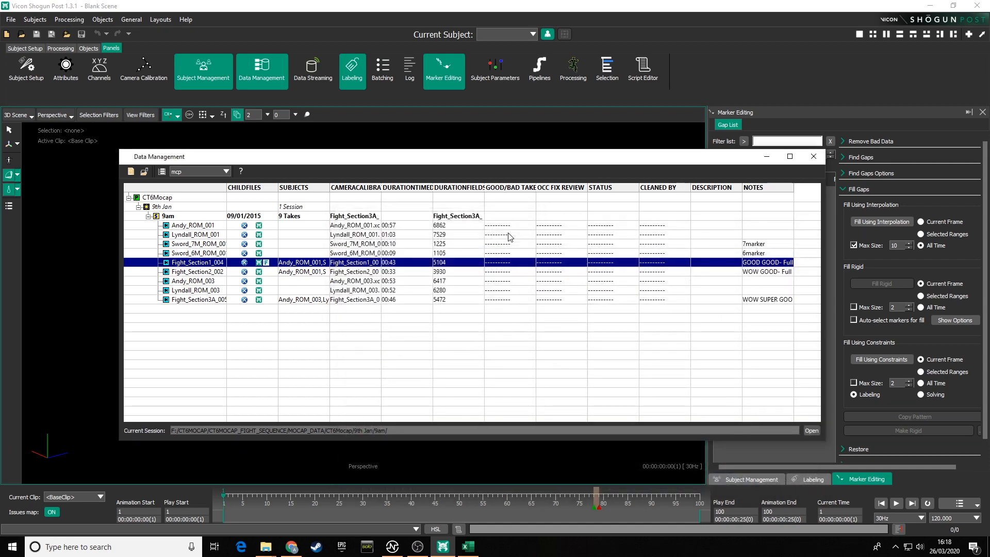
pyautogui.moveTo(302, 156)
pyautogui.mouseDown()
pyautogui.moveTo(327, 132)
pyautogui.moveTo(292, 137)
pyautogui.moveTo(286, 165)
pyautogui.mouseUp()
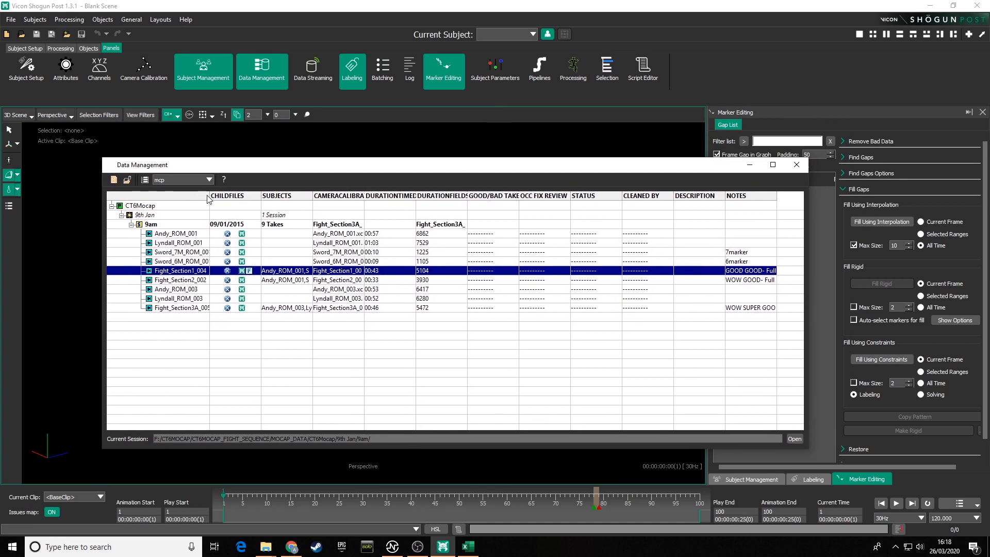
# Step: Inspect the database tree, selecting the project, day, session and each take to review their column details
pyautogui.moveTo(209, 195); pyautogui.dragTo(238, 195)
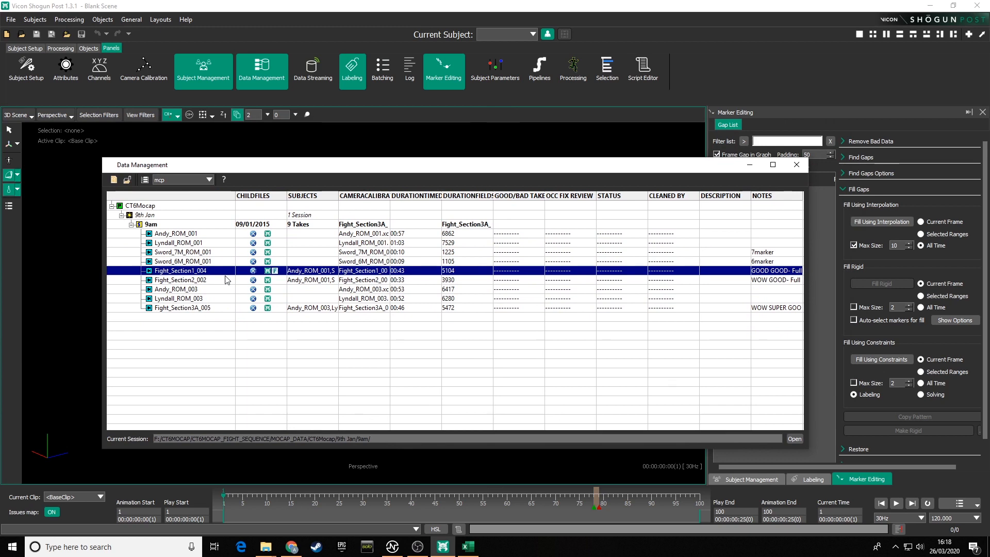
pyautogui.click(145, 208)
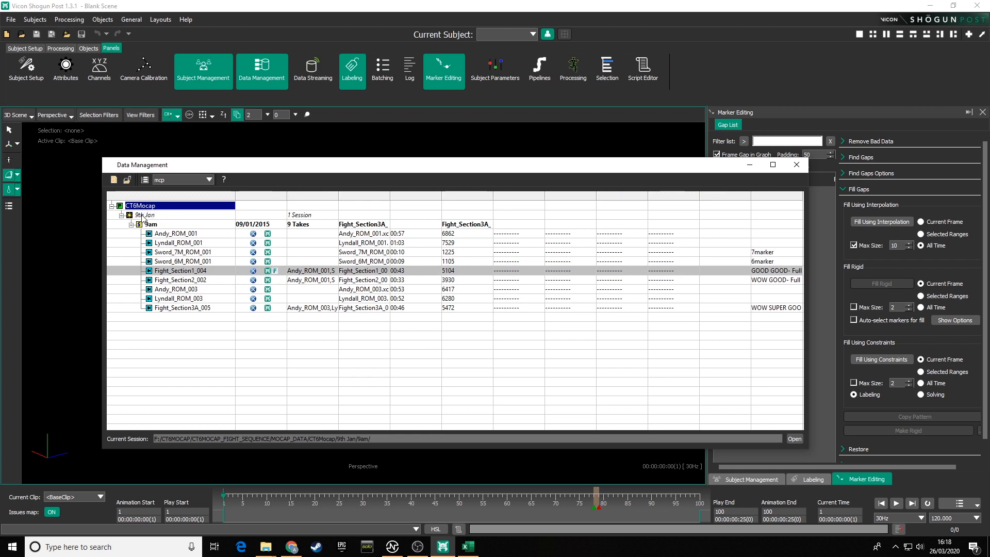
pyautogui.click(142, 217)
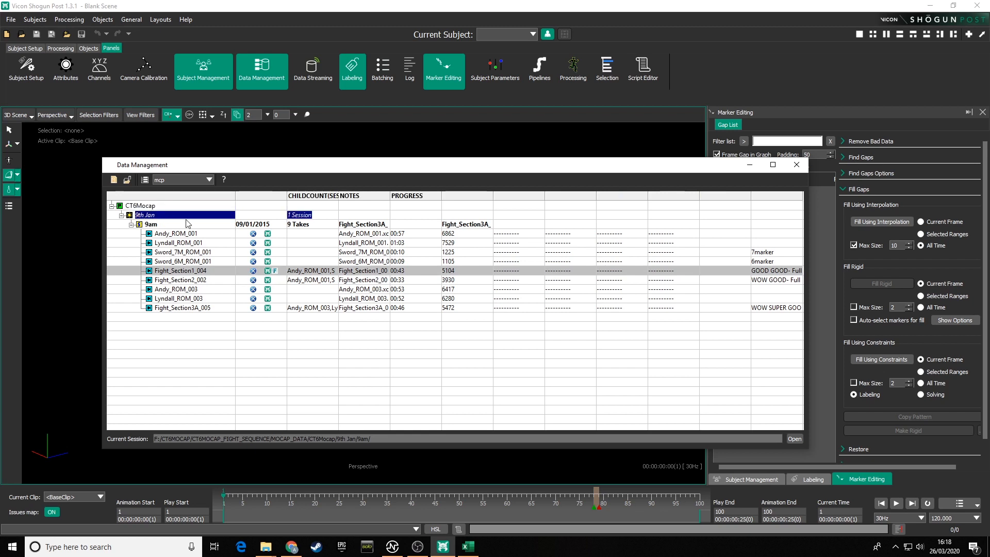
pyautogui.click(151, 225)
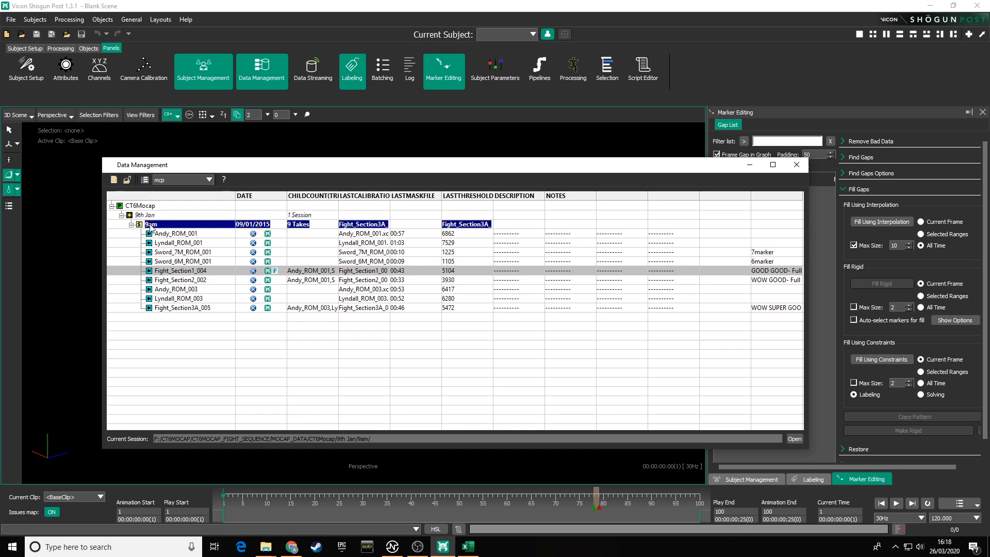
pyautogui.click(186, 235)
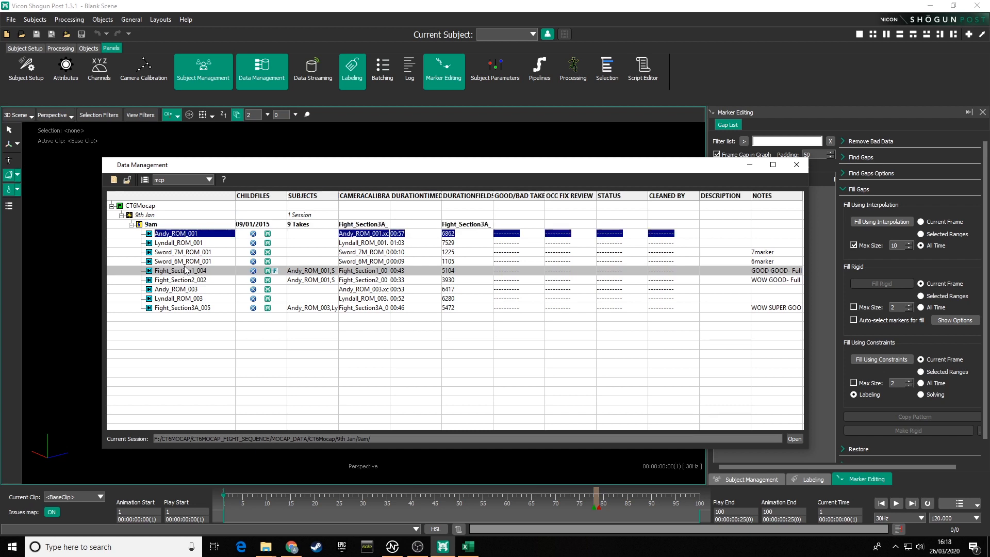
pyautogui.click(187, 263)
pyautogui.click(185, 244)
pyautogui.click(185, 262)
pyautogui.click(186, 273)
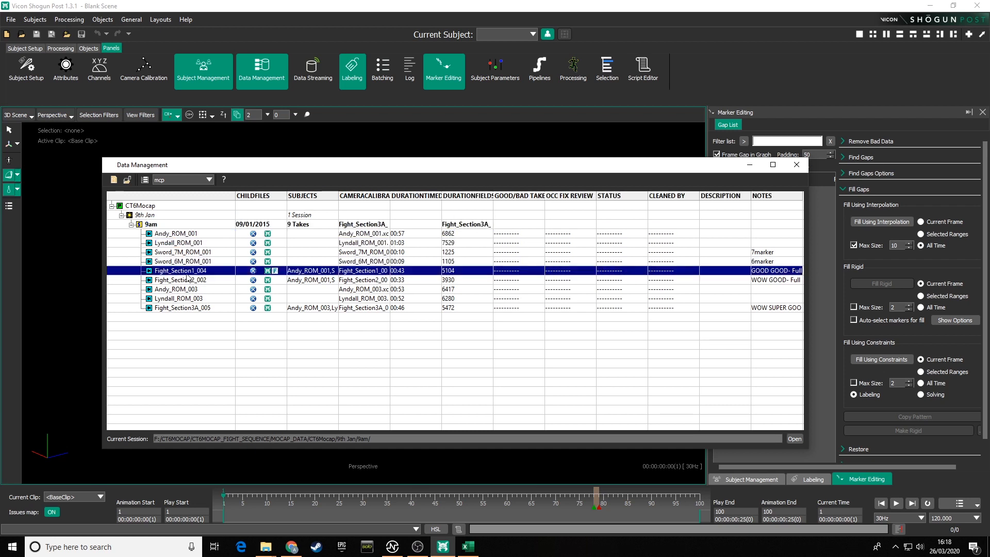
pyautogui.click(187, 281)
pyautogui.click(187, 289)
pyautogui.click(190, 299)
pyautogui.click(194, 308)
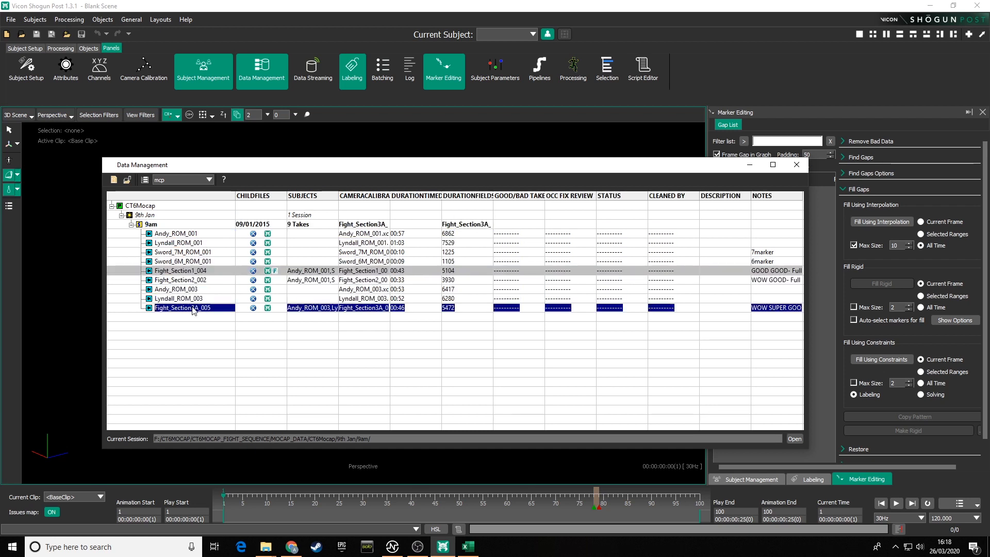
pyautogui.click(178, 235)
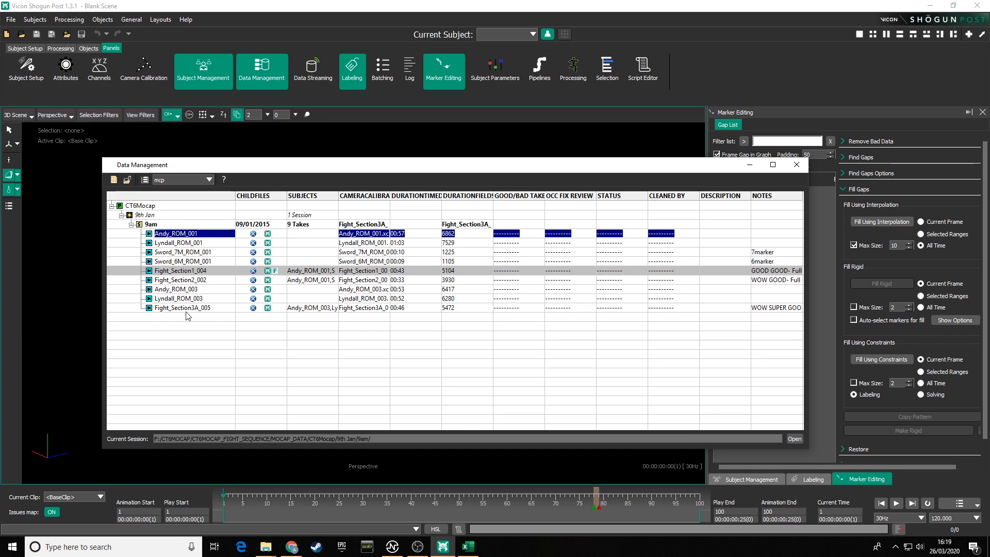
pyautogui.click(185, 309)
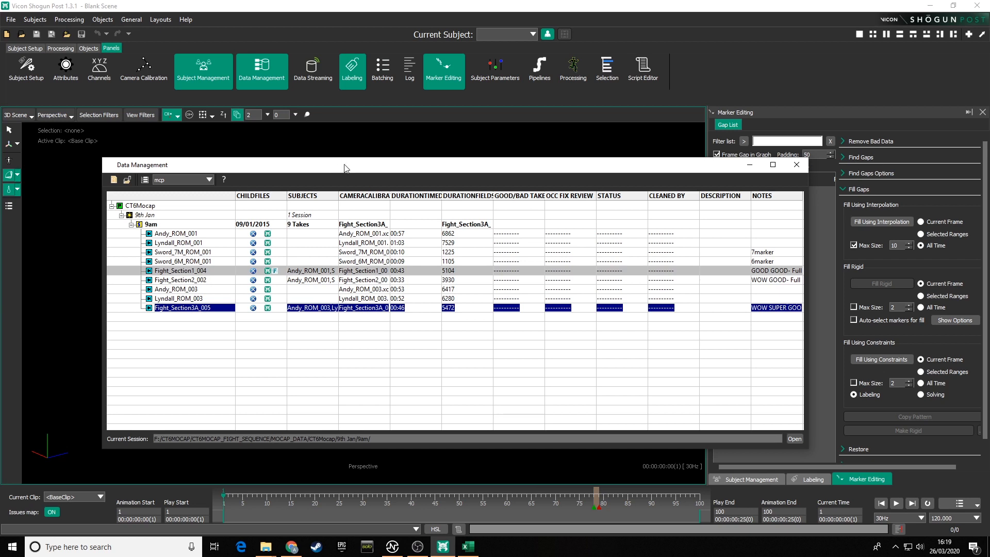
# Step: Load the Fight_Section1_004 take from the Data Management database and close the database window
pyautogui.moveTo(346, 167); pyautogui.dragTo(284, 174)
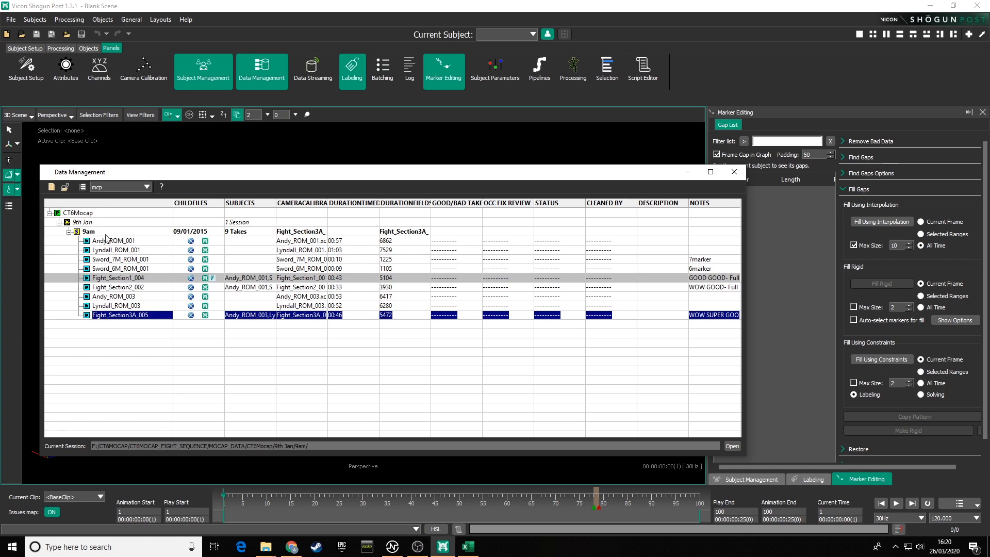
pyautogui.click(124, 279)
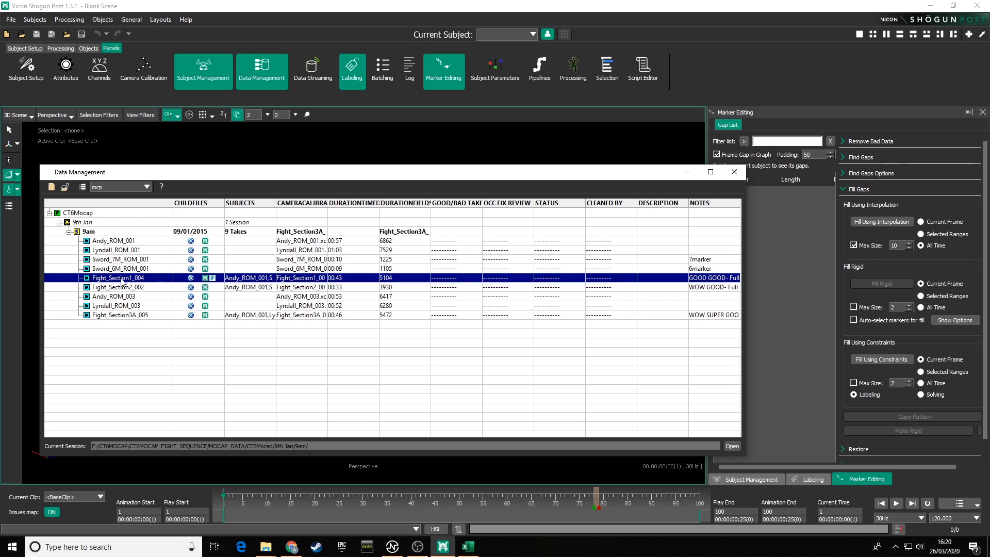
pyautogui.doubleClick(205, 279)
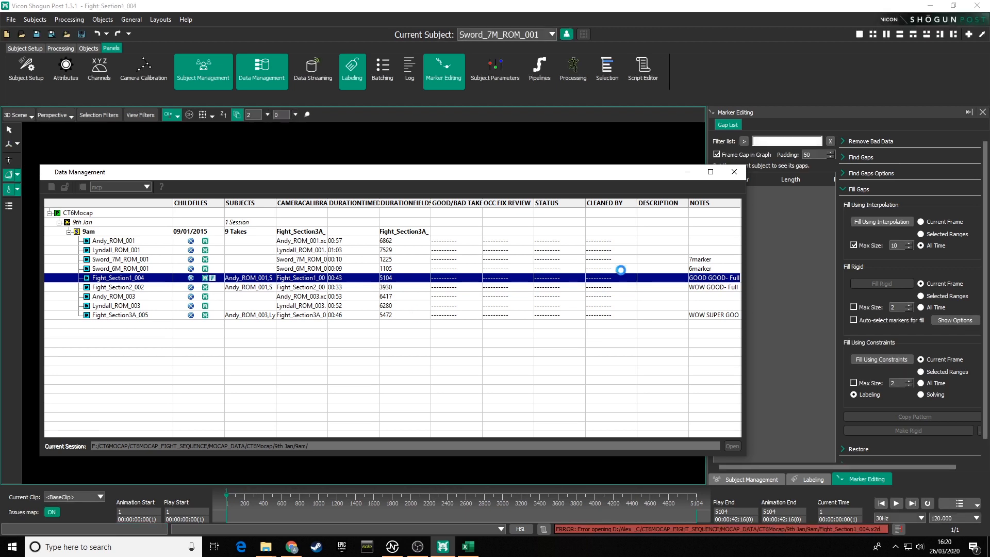
pyautogui.click(735, 172)
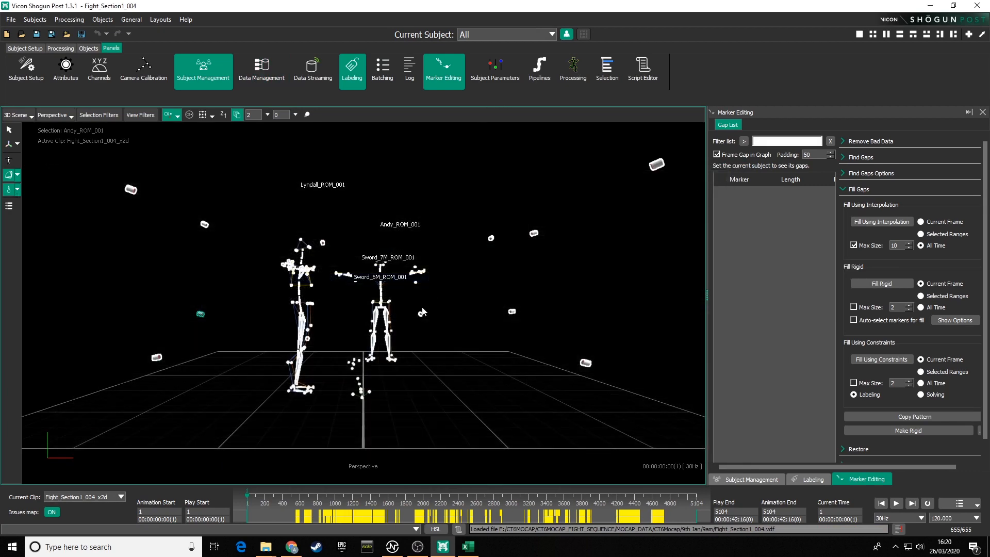
# Step: Switch the side panel to Subject Management
pyautogui.click(482, 310)
pyautogui.keyDown('alt'); pyautogui.moveTo(483, 310); pyautogui.dragTo(437, 329); pyautogui.keyUp('alt')
pyautogui.keyDown('alt'); pyautogui.moveTo(438, 329); pyautogui.dragTo(469, 320, button='right'); pyautogui.keyUp('alt')
pyautogui.keyDown('alt'); pyautogui.moveTo(448, 339); pyautogui.dragTo(469, 202); pyautogui.keyUp('alt')
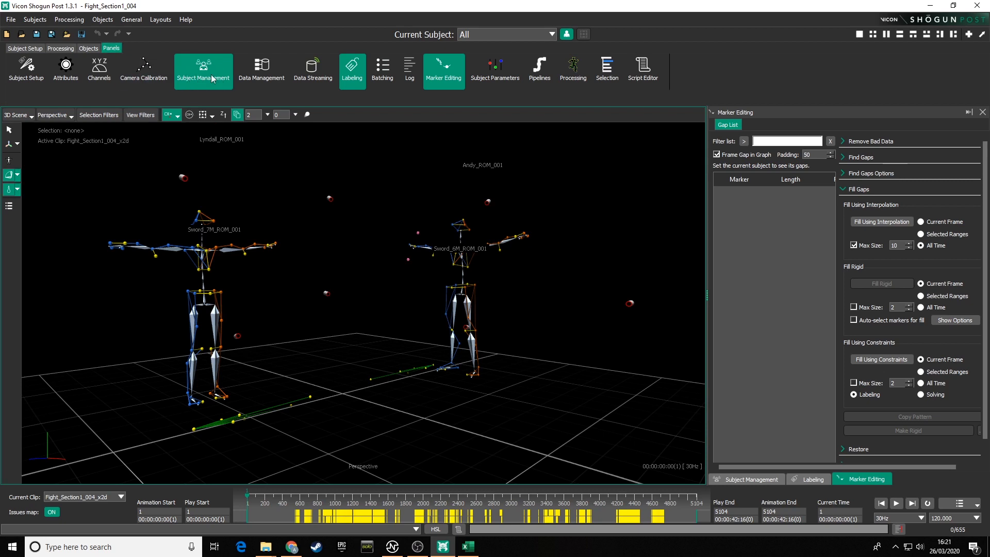
pyautogui.click(751, 480)
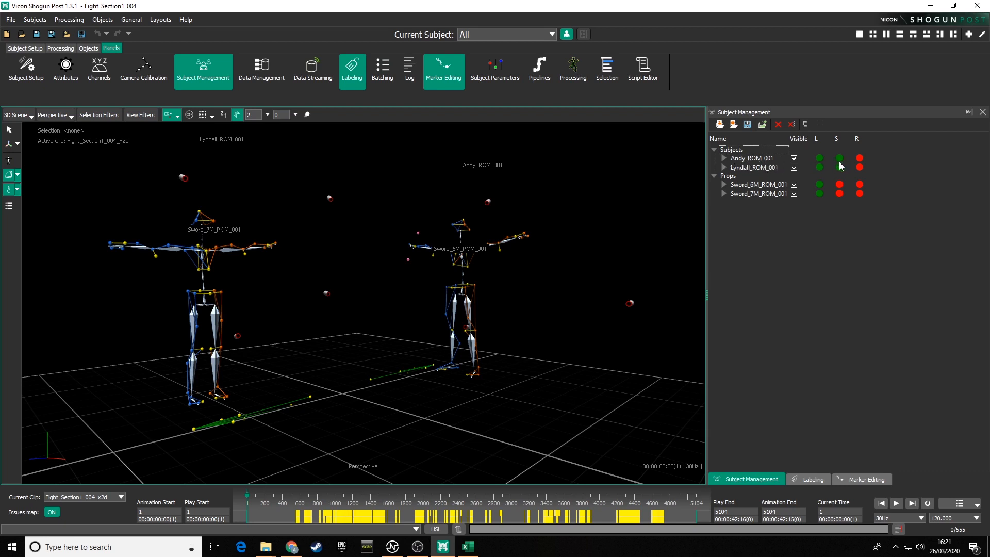
# Step: Orbit, pan and zoom around the loaded scene to examine the subjects and props
pyautogui.moveTo(840, 165)
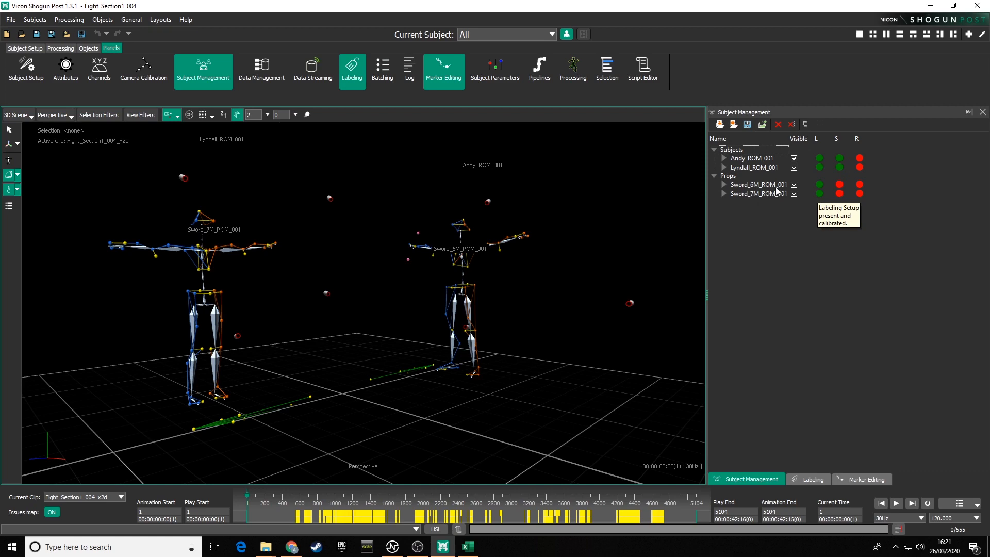
pyautogui.keyDown('alt'); pyautogui.moveTo(427, 354); pyautogui.dragTo(385, 364); pyautogui.keyUp('alt')
pyautogui.keyDown('alt'); pyautogui.moveTo(385, 365); pyautogui.dragTo(420, 316, button='right'); pyautogui.keyUp('alt')
pyautogui.keyDown('alt'); pyautogui.moveTo(420, 317); pyautogui.dragTo(338, 323, button='middle'); pyautogui.keyUp('alt')
pyautogui.keyDown('alt'); pyautogui.moveTo(339, 322); pyautogui.dragTo(465, 304); pyautogui.keyUp('alt')
pyautogui.keyDown('alt'); pyautogui.moveTo(330, 350); pyautogui.dragTo(420, 334, button='middle'); pyautogui.keyUp('alt')
pyautogui.keyDown('alt'); pyautogui.moveTo(419, 334); pyautogui.dragTo(490, 338, button='right'); pyautogui.keyUp('alt')
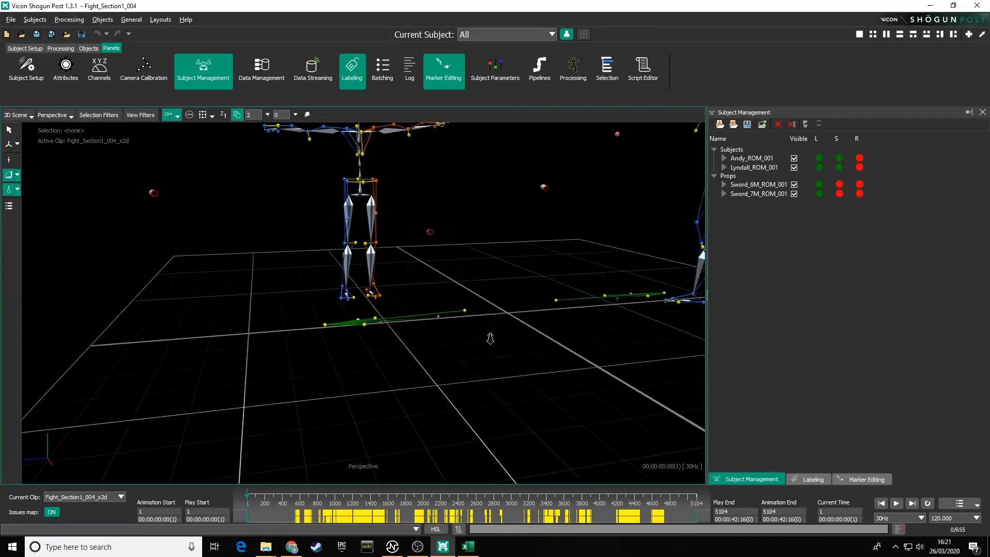
pyautogui.keyDown('alt'); pyautogui.moveTo(490, 338); pyautogui.dragTo(507, 315); pyautogui.keyUp('alt')
pyautogui.keyDown('alt'); pyautogui.moveTo(508, 315); pyautogui.dragTo(460, 329, button='middle'); pyautogui.keyUp('alt')
pyautogui.keyDown('alt'); pyautogui.moveTo(460, 329); pyautogui.dragTo(497, 322); pyautogui.keyUp('alt')
pyautogui.keyDown('alt'); pyautogui.moveTo(498, 323); pyautogui.dragTo(454, 338, button='middle'); pyautogui.keyUp('alt')
pyautogui.moveTo(454, 338)
pyautogui.keyDown('alt'); pyautogui.mouseDown()
pyautogui.moveTo(523, 314)
pyautogui.moveTo(388, 316)
pyautogui.moveTo(304, 294)
pyautogui.moveTo(460, 323)
pyautogui.mouseUp(); pyautogui.keyUp('alt')
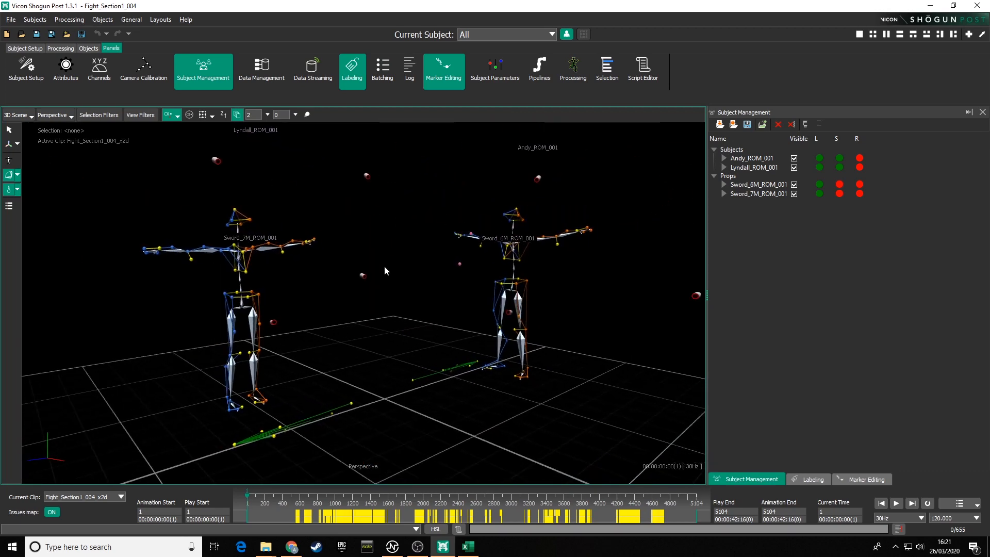
pyautogui.keyDown('alt'); pyautogui.moveTo(385, 267); pyautogui.dragTo(419, 383, button='right'); pyautogui.keyUp('alt')
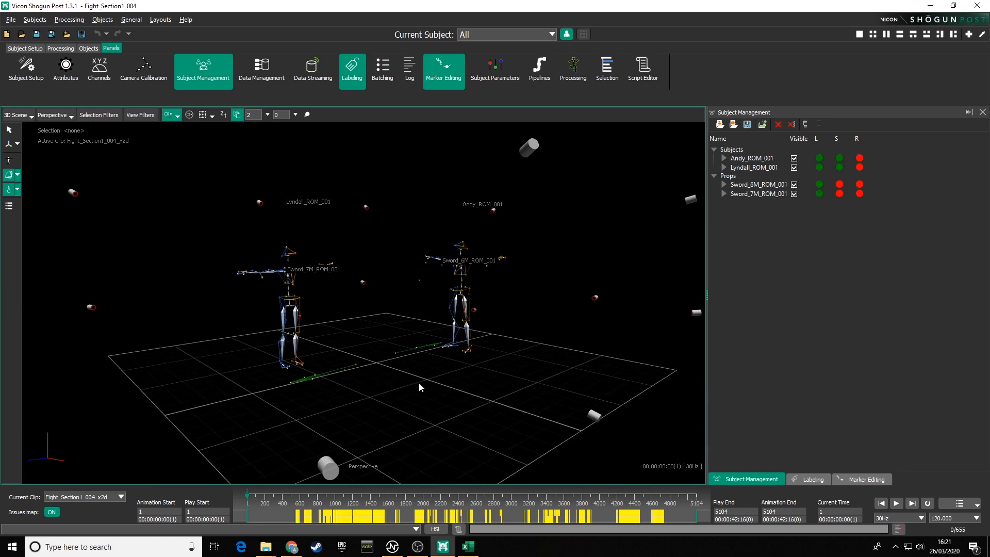
pyautogui.moveTo(419, 382)
pyautogui.keyDown('alt'); pyautogui.mouseDown()
pyautogui.moveTo(276, 384)
pyautogui.moveTo(418, 395)
pyautogui.mouseUp(); pyautogui.keyUp('alt')
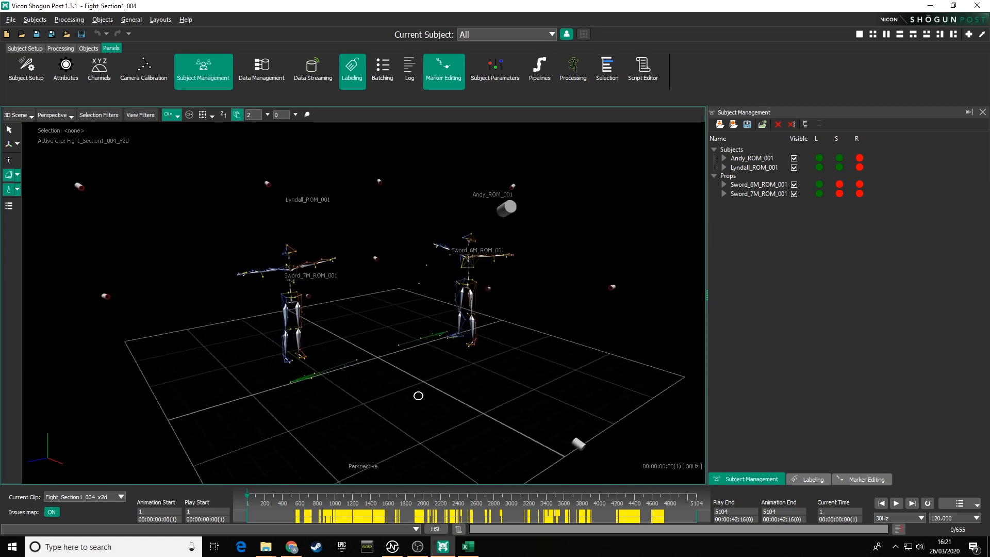
pyautogui.keyDown('alt'); pyautogui.moveTo(418, 396); pyautogui.dragTo(400, 292, button='right'); pyautogui.keyUp('alt')
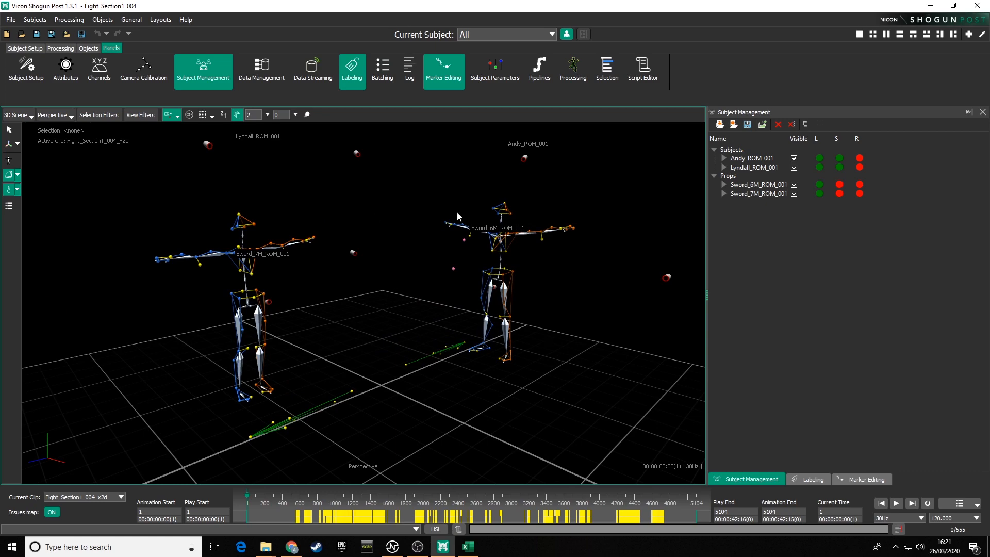
pyautogui.keyDown('alt'); pyautogui.moveTo(440, 313); pyautogui.dragTo(413, 310); pyautogui.keyUp('alt')
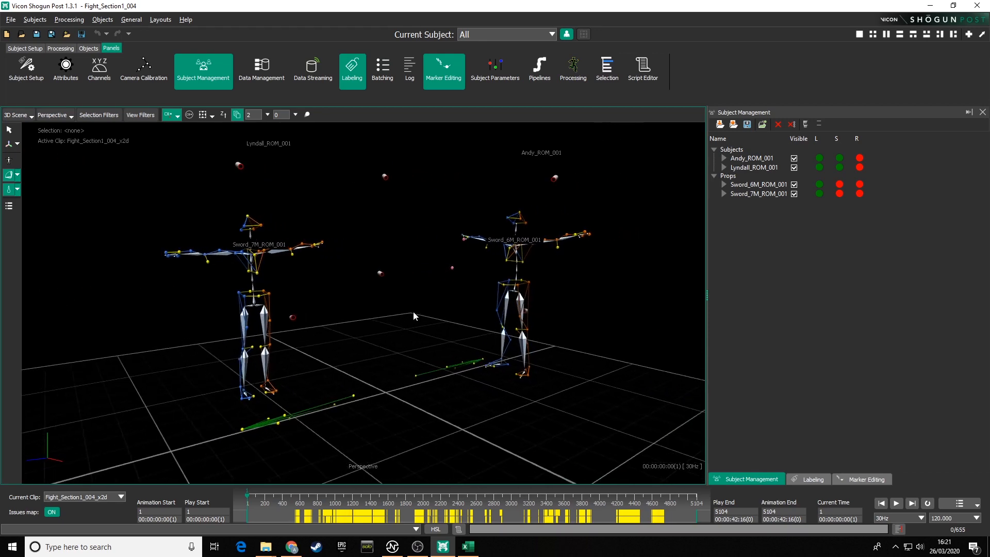
pyautogui.keyDown('alt'); pyautogui.moveTo(413, 312); pyautogui.dragTo(401, 295, button='right'); pyautogui.keyUp('alt')
pyautogui.moveTo(401, 296)
pyautogui.keyDown('alt'); pyautogui.mouseDown(button='middle')
pyautogui.moveTo(394, 259)
pyautogui.moveTo(396, 328)
pyautogui.moveTo(395, 299)
pyautogui.mouseUp(button='middle'); pyautogui.keyUp('alt')
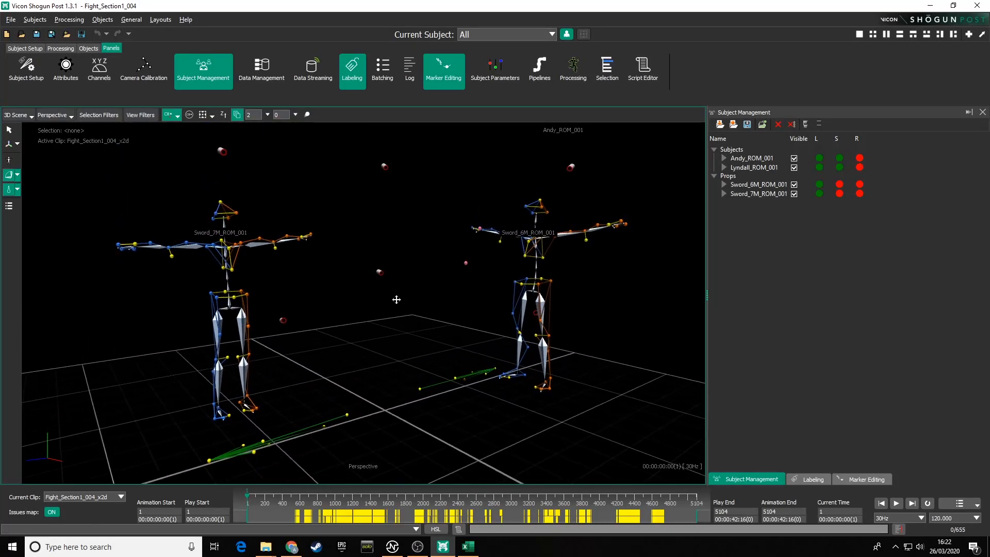
pyautogui.keyDown('alt'); pyautogui.moveTo(395, 299); pyautogui.dragTo(400, 323); pyautogui.keyUp('alt')
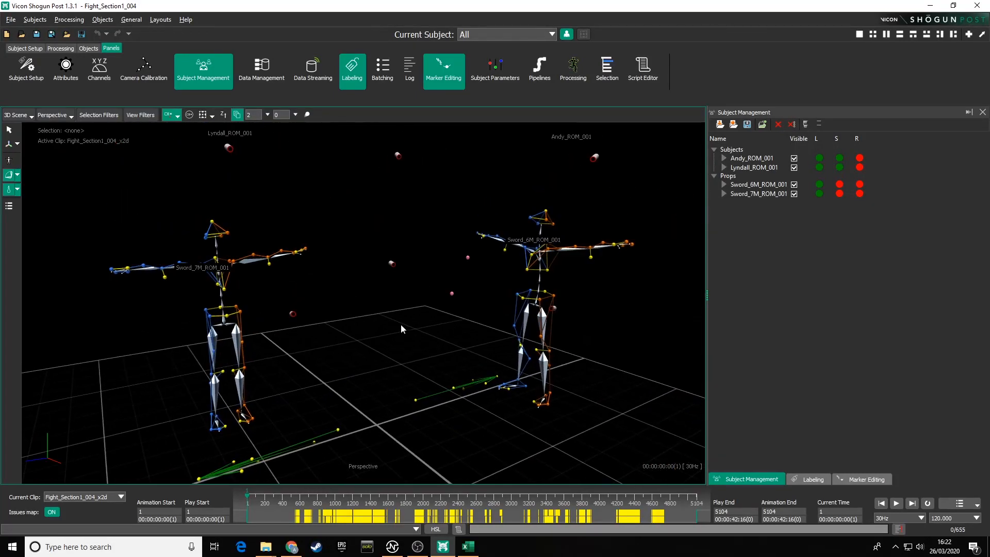
pyautogui.keyDown('alt'); pyautogui.moveTo(400, 324); pyautogui.dragTo(390, 336, button='right'); pyautogui.keyUp('alt')
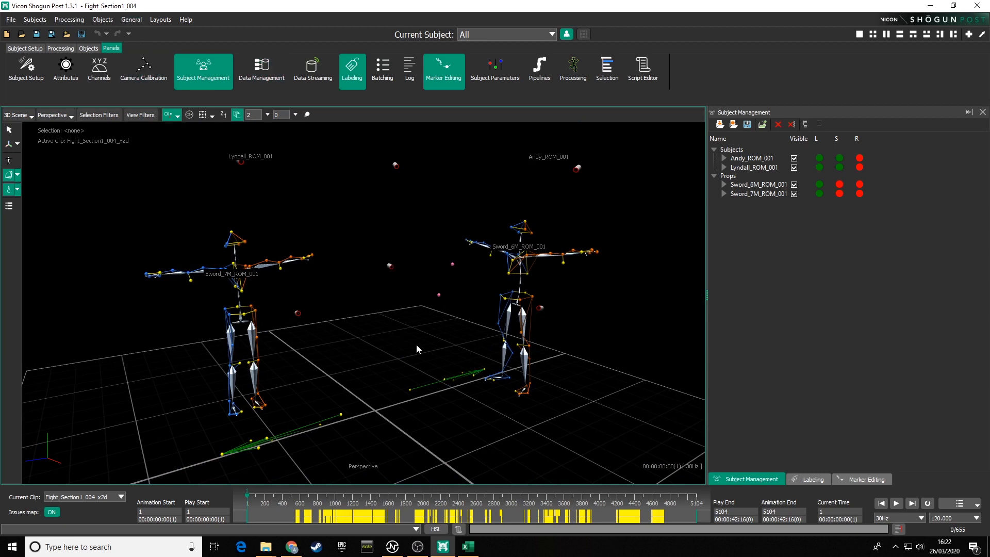
pyautogui.keyDown('alt'); pyautogui.moveTo(416, 345); pyautogui.dragTo(395, 342); pyautogui.keyUp('alt')
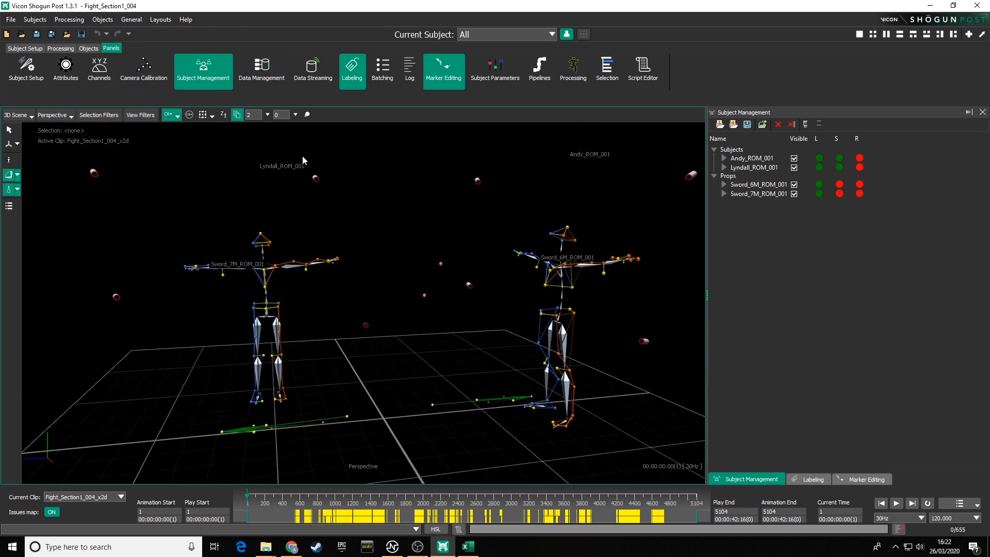
# Step: Switch the main viewport to the Graph view
pyautogui.click(31, 118)
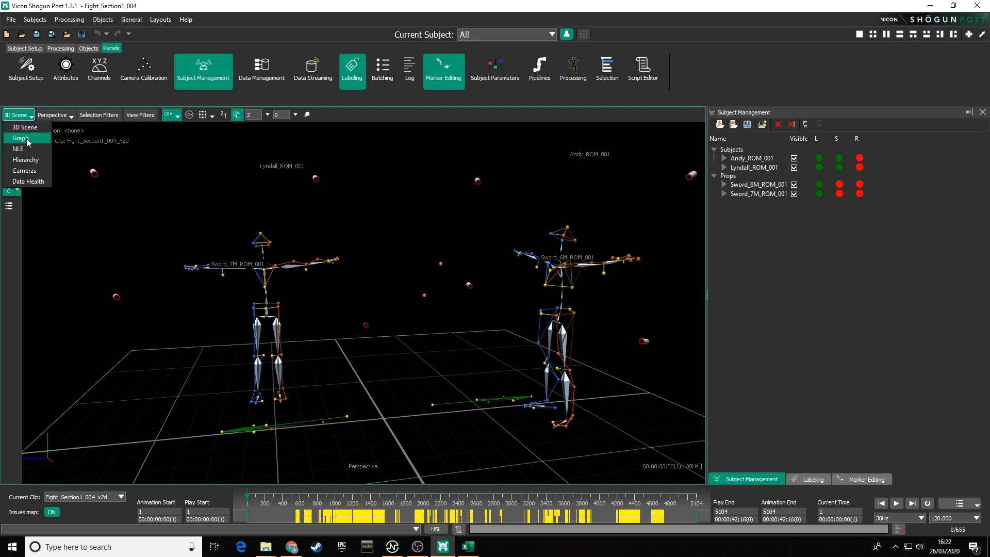
pyautogui.click(26, 138)
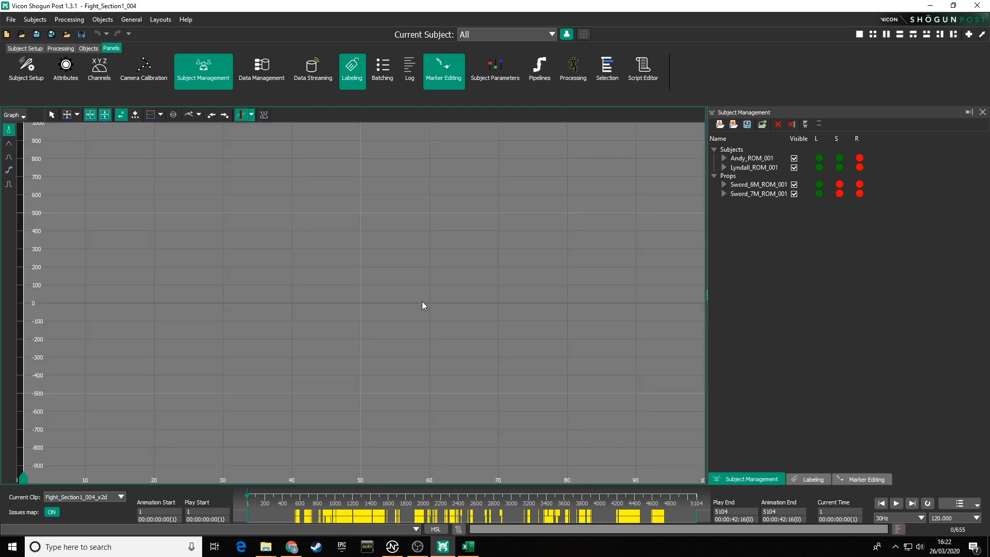
# Step: Switch the main viewport to the Hierarchy view and frame the scene hierarchy
pyautogui.click(14, 115)
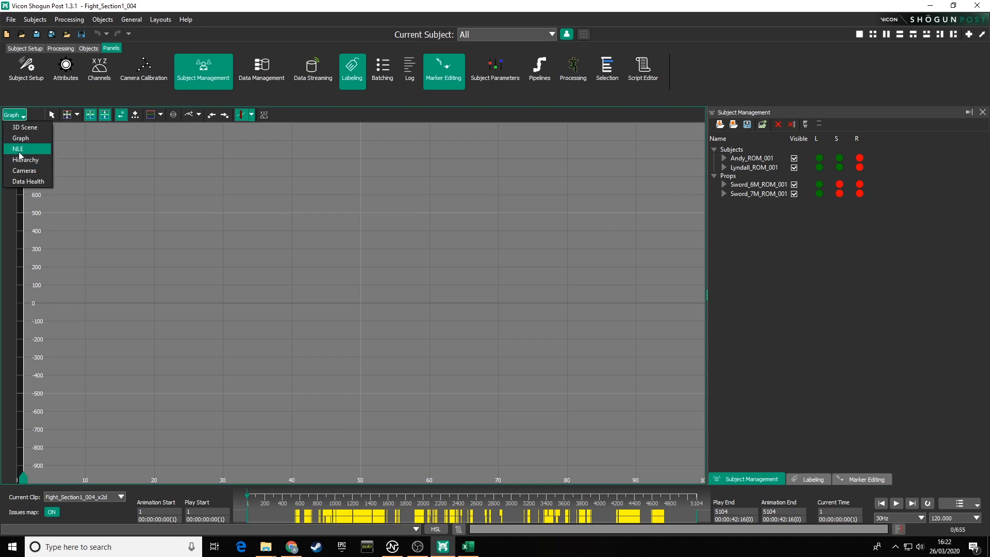
pyautogui.click(29, 160)
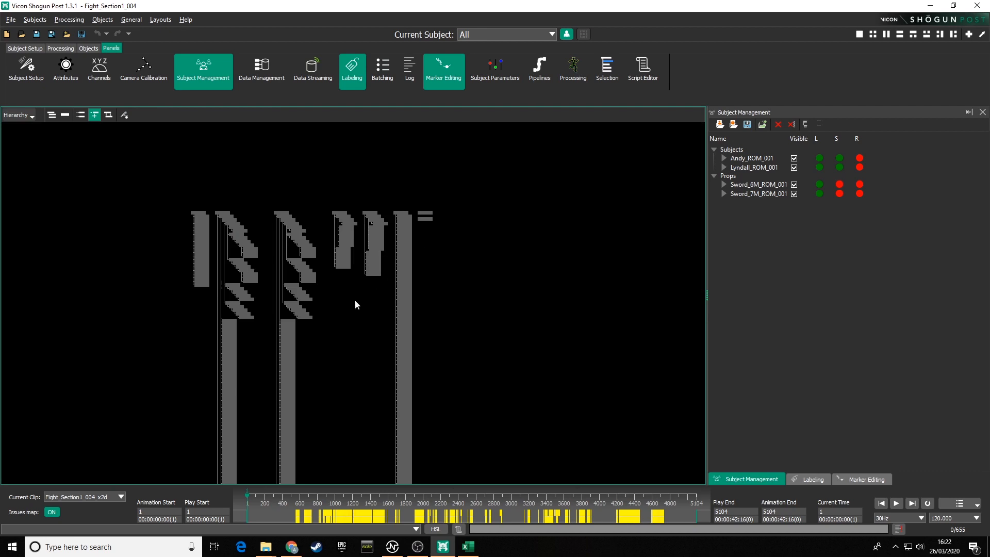
pyautogui.scroll(6, 355, 258)
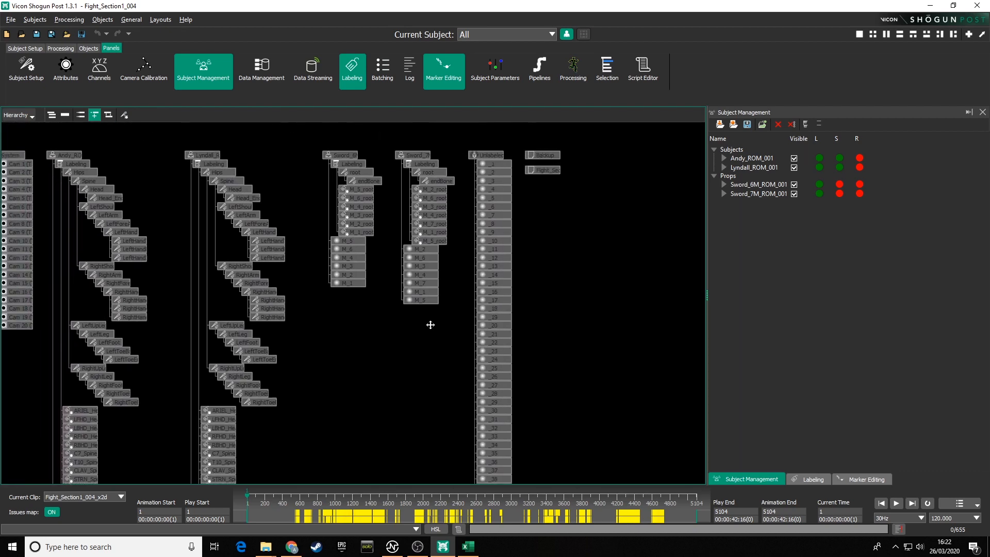
pyautogui.keyDown('alt'); pyautogui.moveTo(431, 325); pyautogui.dragTo(474, 355, button='middle'); pyautogui.keyUp('alt')
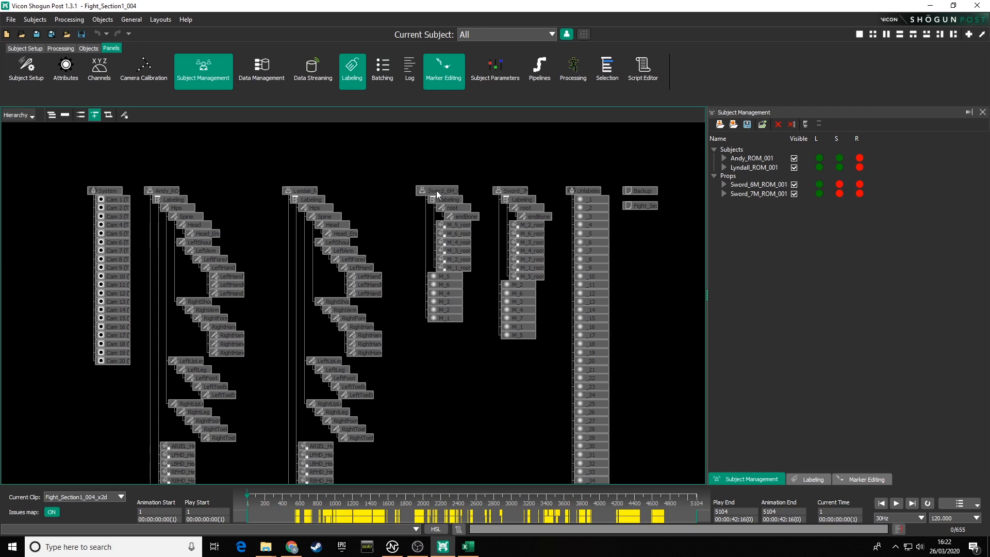
pyautogui.moveTo(523, 399)
pyautogui.keyDown('alt'); pyautogui.mouseDown(button='middle')
pyautogui.moveTo(468, 220)
pyautogui.moveTo(471, 482)
pyautogui.moveTo(471, 316)
pyautogui.moveTo(453, 375)
pyautogui.mouseUp(button='middle'); pyautogui.keyUp('alt')
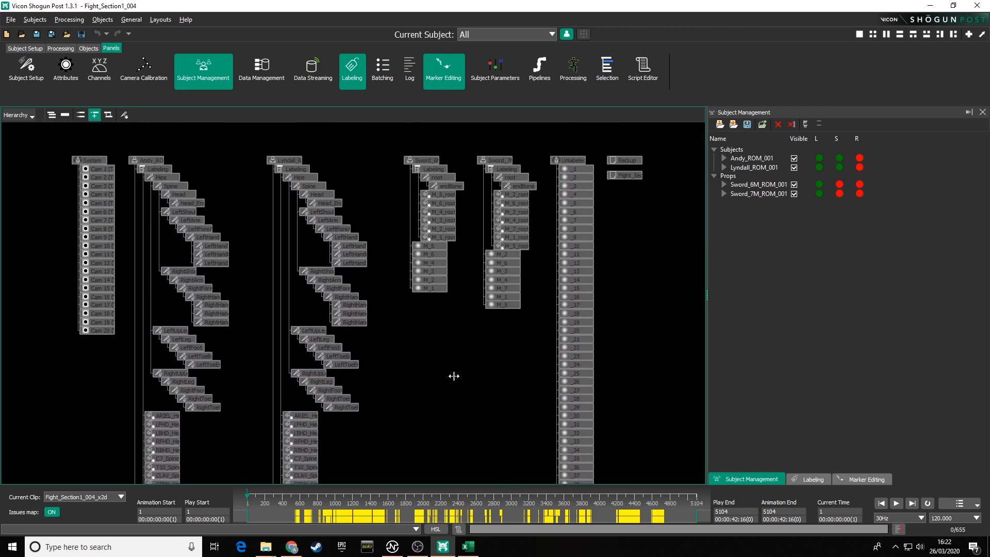
# Step: Switch the main viewport to the Cameras view and enlarge camera 6 to fill the viewport
pyautogui.click(31, 116)
pyautogui.click(32, 172)
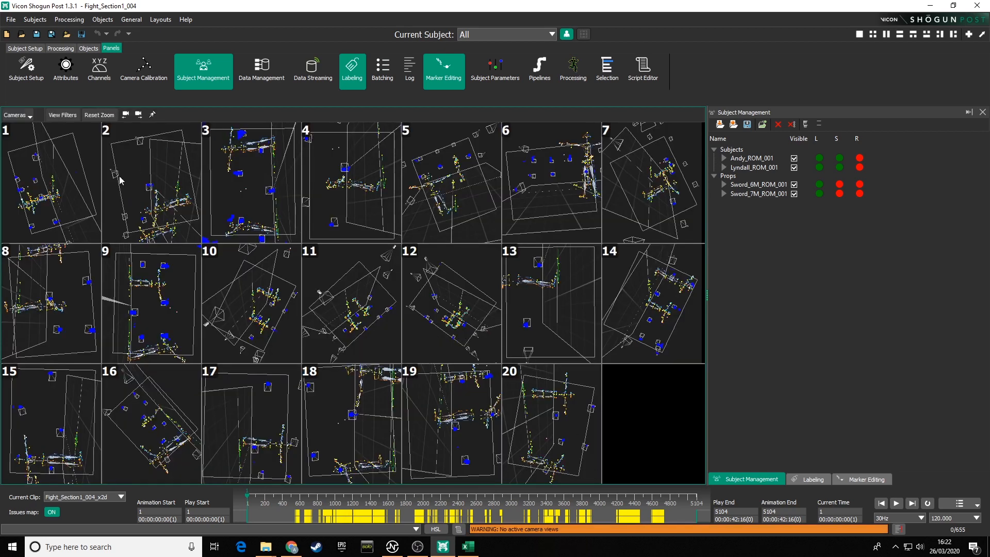
pyautogui.doubleClick(552, 209)
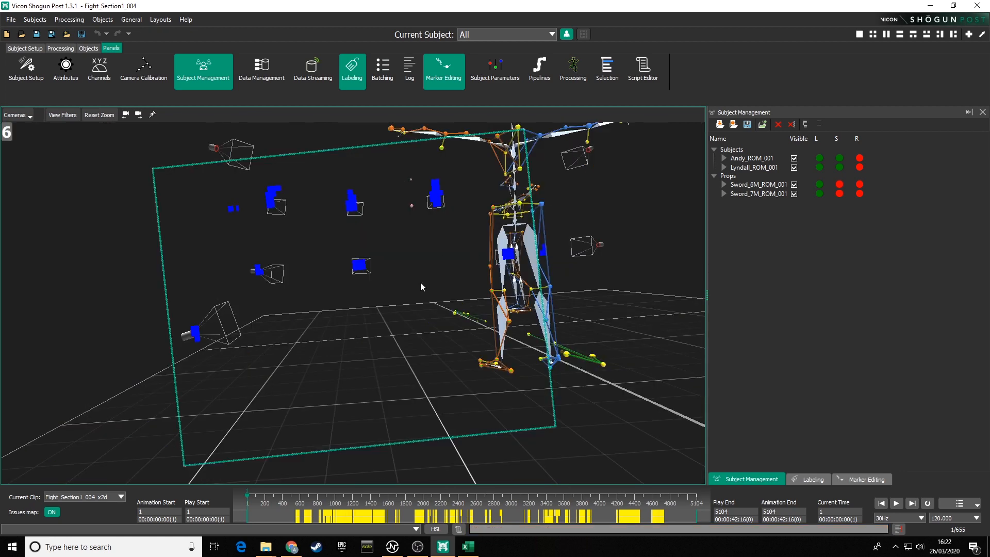
# Step: Scrub the timeline to around frame 1534 and return from camera 6 to the full grid of all cameras
pyautogui.moveTo(247, 496); pyautogui.dragTo(382, 478)
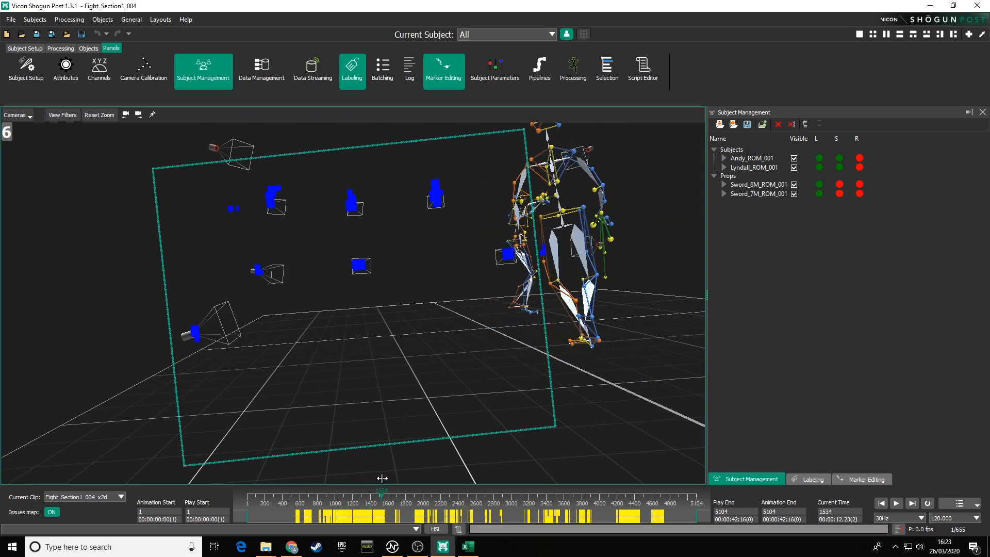
pyautogui.doubleClick(362, 341)
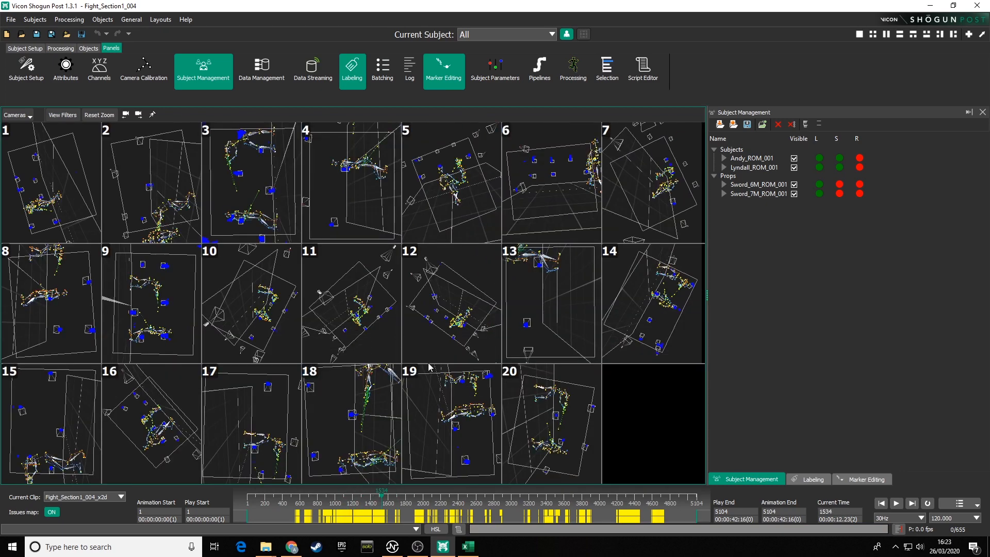
# Step: Switch the main viewport to the Data Health view
pyautogui.click(30, 114)
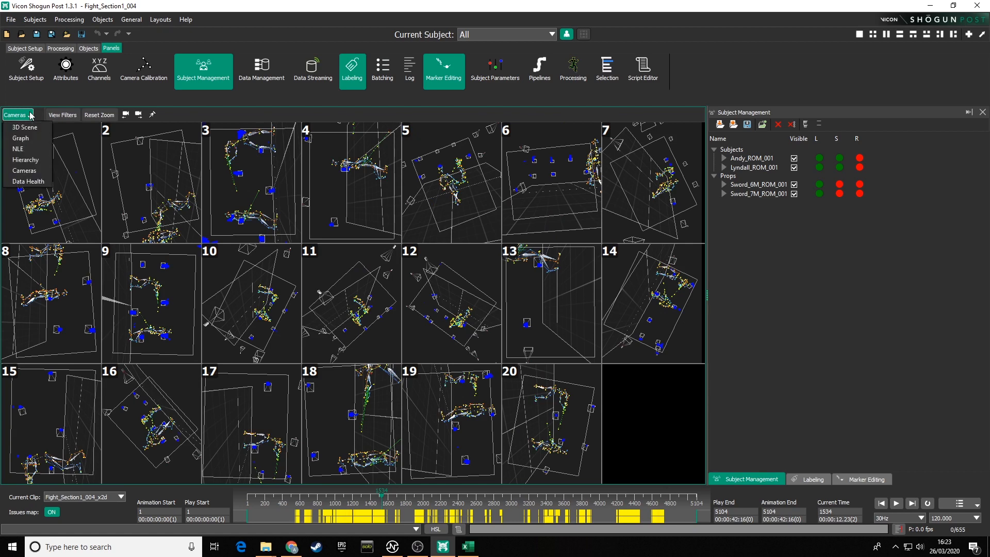
pyautogui.click(26, 183)
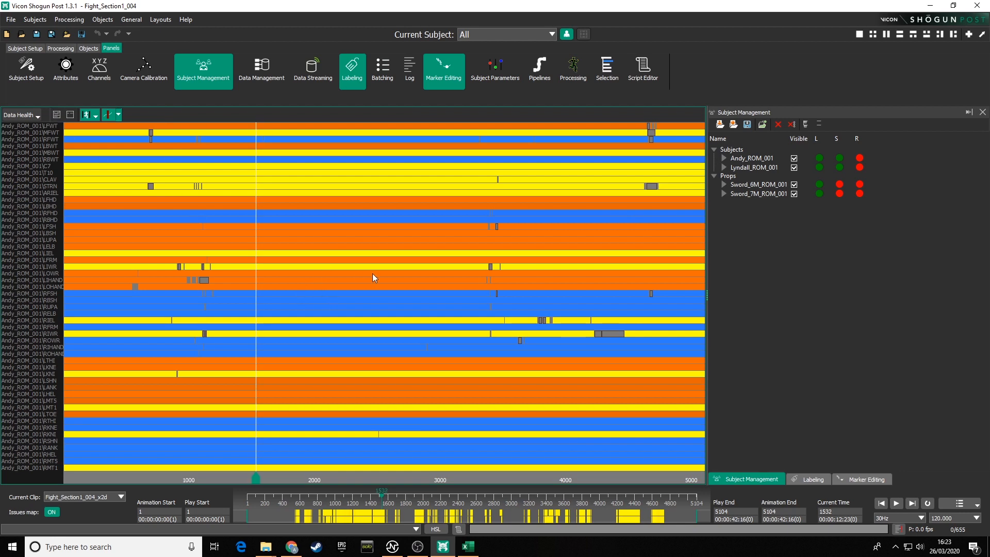
# Step: Switch the main viewport back to the 3D Scene view showing the two fighting subjects
pyautogui.click(36, 115)
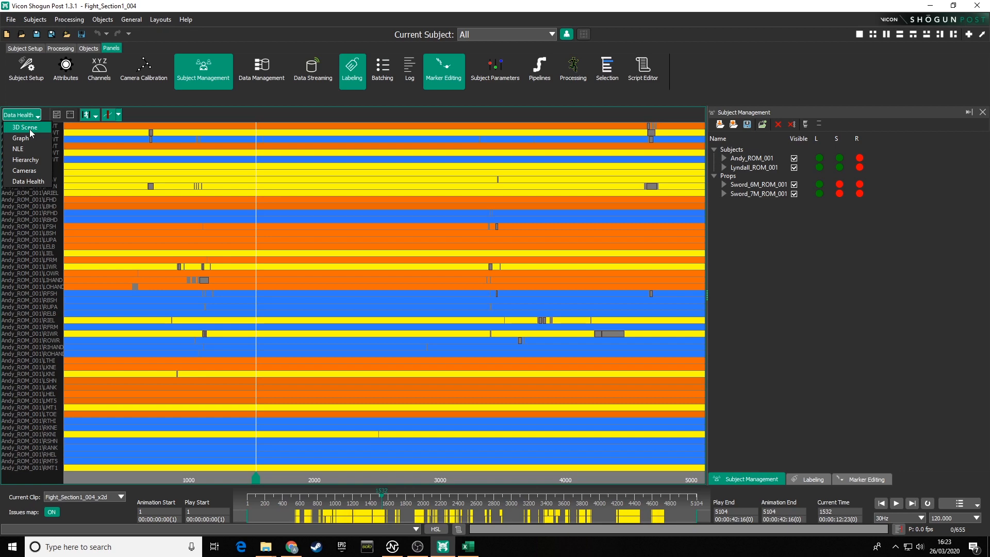
pyautogui.click(29, 129)
pyautogui.keyDown('alt'); pyautogui.moveTo(508, 301); pyautogui.dragTo(401, 314); pyautogui.keyUp('alt')
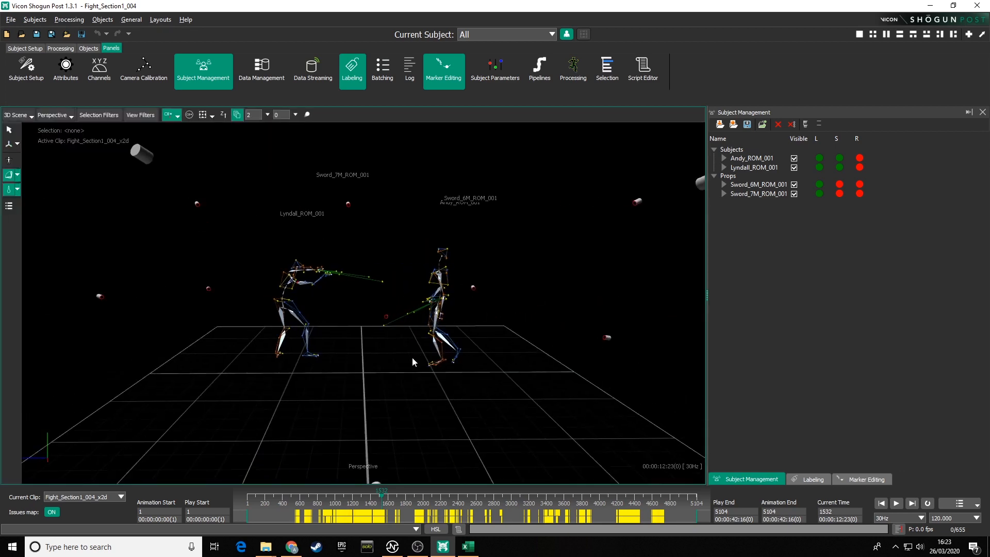
pyautogui.keyDown('alt'); pyautogui.moveTo(413, 358); pyautogui.dragTo(385, 276, button='right'); pyautogui.keyUp('alt')
pyautogui.keyDown('alt'); pyautogui.moveTo(385, 276); pyautogui.dragTo(382, 301, button='middle'); pyautogui.keyUp('alt')
pyautogui.keyDown('alt'); pyautogui.moveTo(377, 312); pyautogui.dragTo(155, 303); pyautogui.keyUp('alt')
pyautogui.keyDown('alt'); pyautogui.moveTo(286, 341); pyautogui.dragTo(256, 304, button='middle'); pyautogui.keyUp('alt')
pyautogui.keyDown('alt'); pyautogui.moveTo(335, 317); pyautogui.dragTo(301, 325); pyautogui.keyUp('alt')
pyautogui.keyDown('alt'); pyautogui.moveTo(319, 335); pyautogui.dragTo(340, 373, button='right'); pyautogui.keyUp('alt')
pyautogui.keyDown('alt'); pyautogui.moveTo(343, 372); pyautogui.dragTo(337, 359, button='middle'); pyautogui.keyUp('alt')
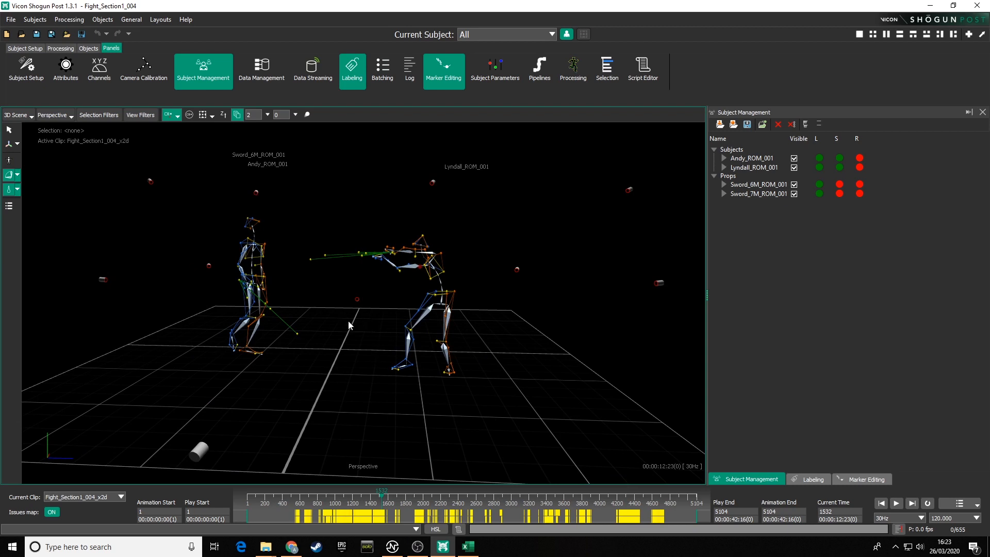
# Step: Step forward and back a few frames at a time to examine the sword exchange between the subjects
pyautogui.scroll(-2, 348, 320)
pyautogui.press('Right')
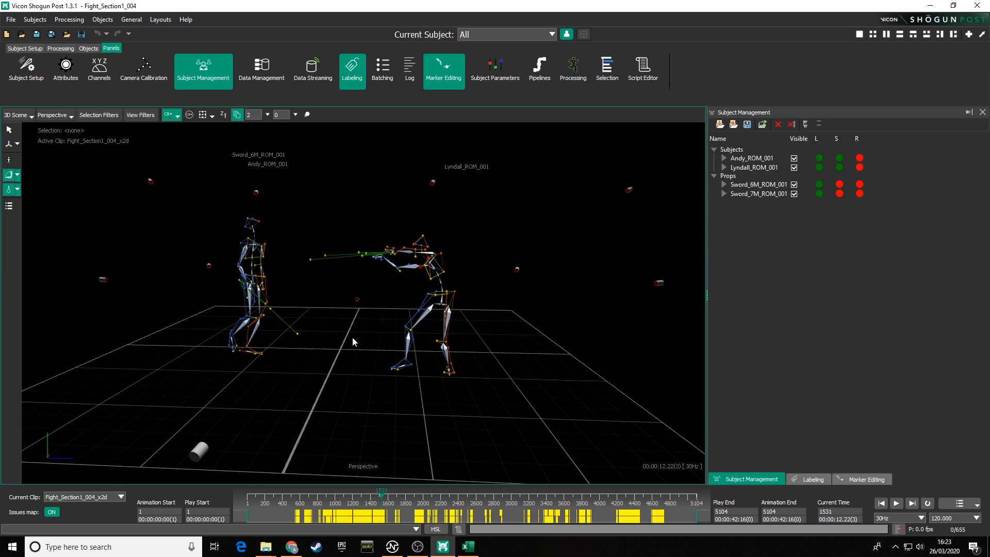
pyautogui.keyDown('alt'); pyautogui.moveTo(351, 337); pyautogui.dragTo(403, 333); pyautogui.keyUp('alt')
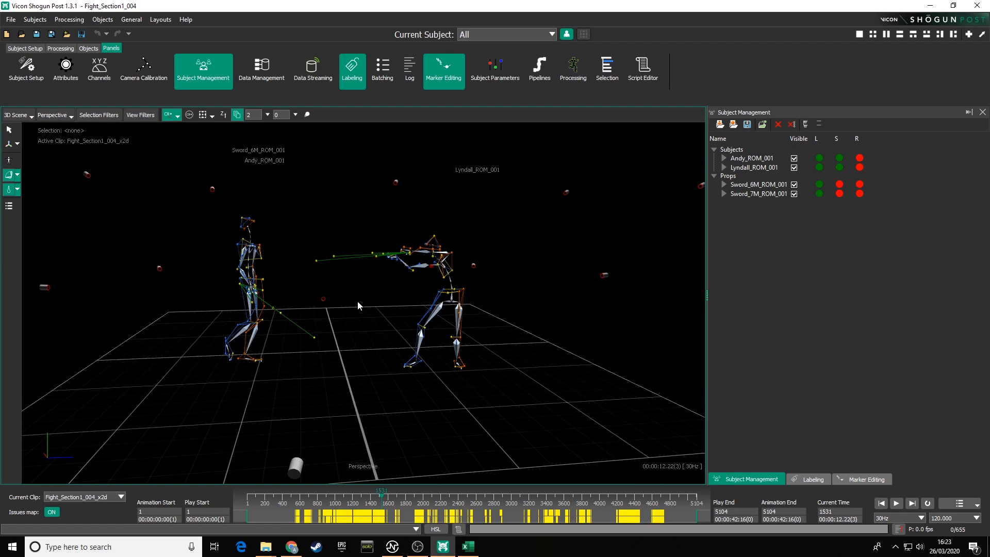
pyautogui.moveTo(356, 302); pyautogui.dragTo(349, 321, button='middle')
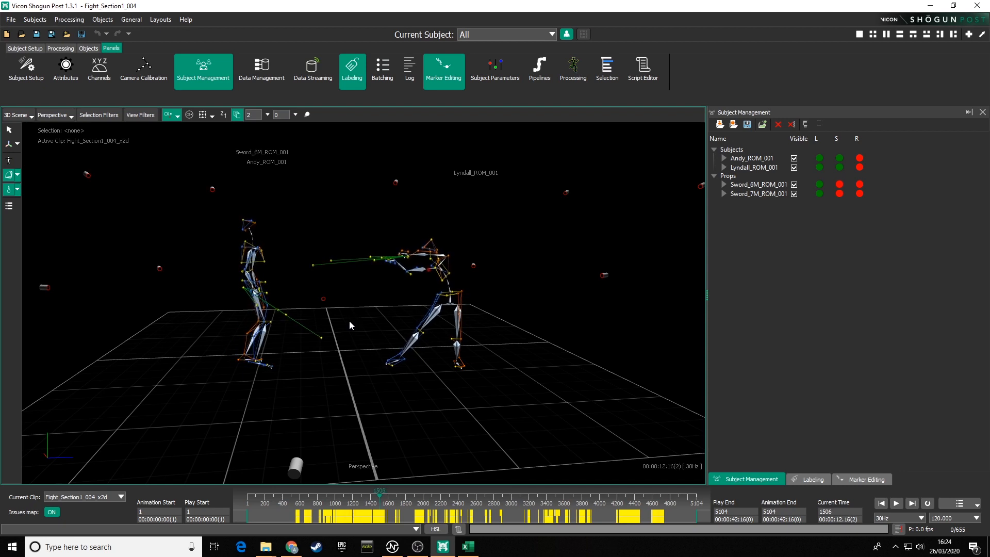
pyautogui.press('Left')
pyautogui.press('Left')
pyautogui.press('Left')
pyautogui.press('Left')
pyautogui.press('Left')
pyautogui.press('Left')
pyautogui.press('Left')
pyautogui.press('Left')
pyautogui.press('Left')
pyautogui.press('Left')
pyautogui.press('Left')
pyautogui.press('Left')
pyautogui.press('Left')
pyautogui.press('Left')
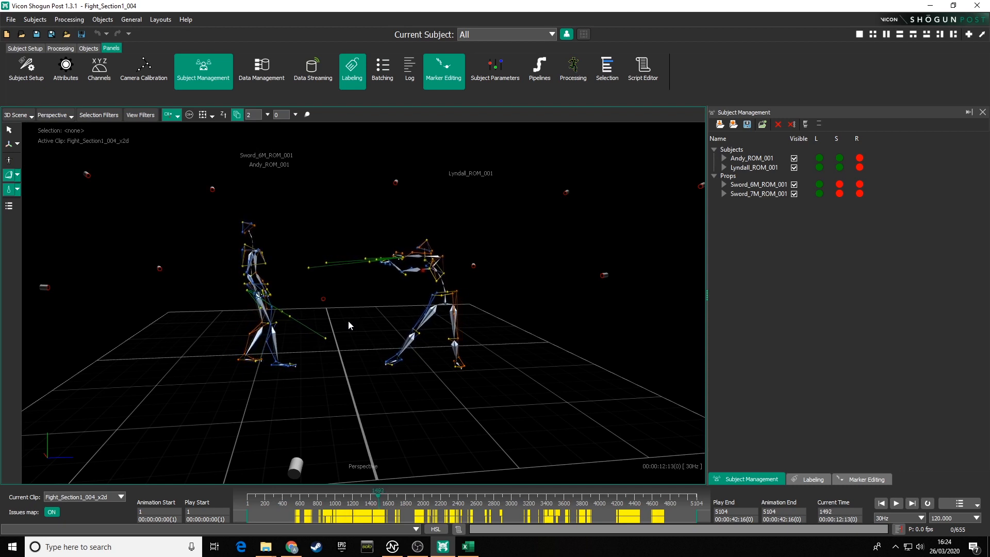
pyautogui.press('Left')
pyautogui.press('Left')
pyautogui.press('Left')
pyautogui.press('Left')
pyautogui.press('Left')
pyautogui.press('Left')
pyautogui.press('Left')
pyautogui.press('Left')
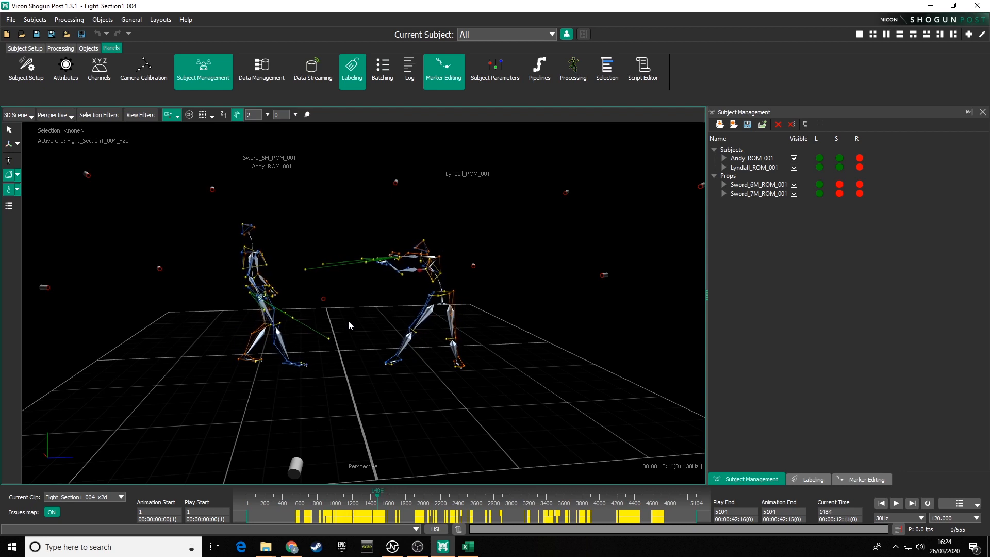
pyautogui.press('Right')
pyautogui.press('Right')
pyautogui.press('Right')
pyautogui.press('Right')
pyautogui.press('Right')
pyautogui.press('Right')
pyautogui.press('Right')
pyautogui.press('Right')
pyautogui.press('Right')
pyautogui.press('Right')
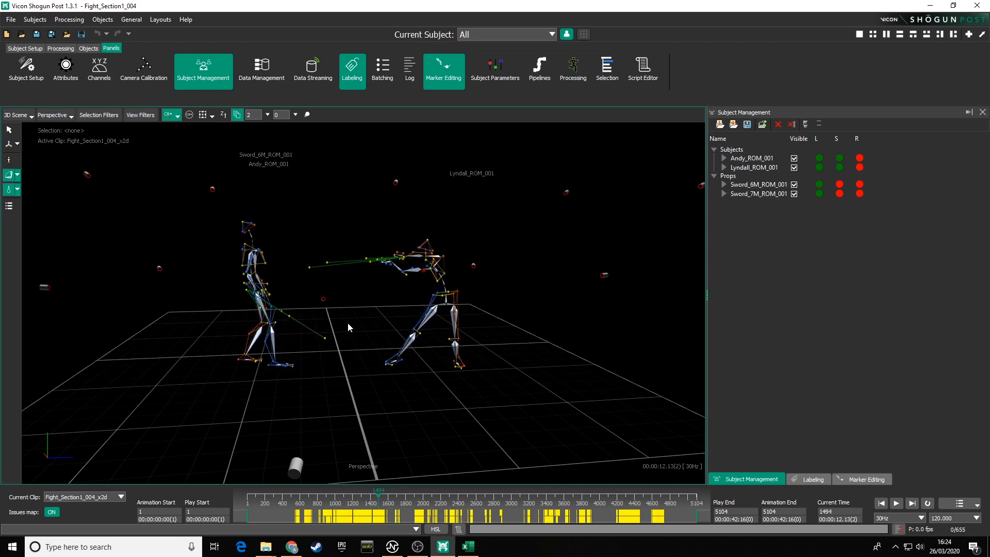
pyautogui.press('Right')
pyautogui.press('Right')
pyautogui.press('Right')
pyautogui.press('Right')
pyautogui.press('Right')
pyautogui.press('Right')
pyautogui.press('Right')
pyautogui.press('Right')
pyautogui.press('Right')
pyautogui.press('Right')
pyautogui.press('Right')
pyautogui.moveTo(382, 306)
pyautogui.keyDown('alt'); pyautogui.mouseDown()
pyautogui.moveTo(286, 313)
pyautogui.moveTo(385, 307)
pyautogui.moveTo(329, 307)
pyautogui.moveTo(364, 311)
pyautogui.mouseUp(); pyautogui.keyUp('alt')
pyautogui.press('Left')
pyautogui.press('Left')
pyautogui.press('Left')
pyautogui.press('Left')
pyautogui.press('Left')
pyautogui.press('Left')
pyautogui.press('Left')
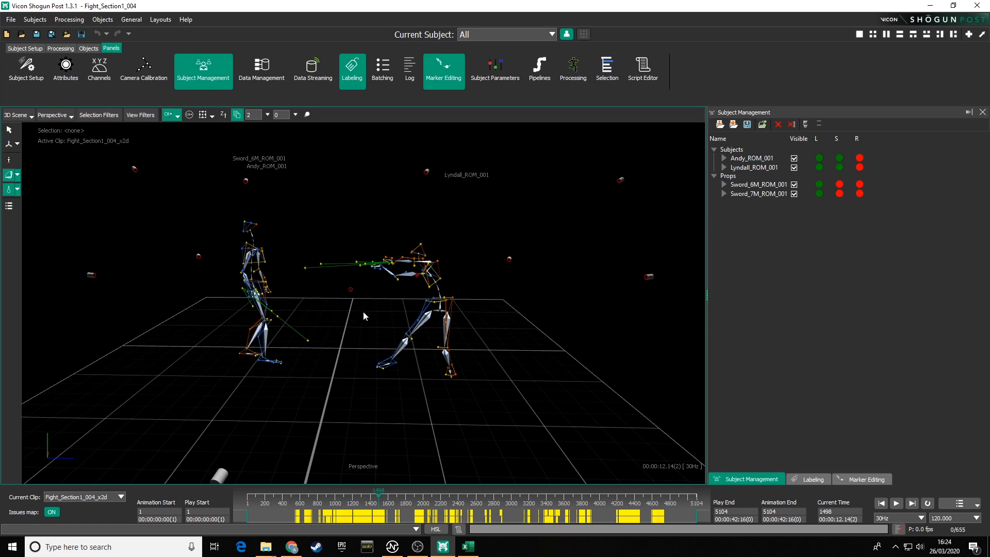
pyautogui.press('Right')
pyautogui.press('Right')
pyautogui.press('Right')
pyautogui.press('Right')
pyautogui.press('Right')
pyautogui.press('Right')
pyautogui.press('Right')
pyautogui.press('Right')
pyautogui.press('Right')
pyautogui.press('Right')
pyautogui.press('Right')
pyautogui.press('Right')
pyautogui.press('Right')
pyautogui.press('Right')
pyautogui.press('Right')
pyautogui.press('Right')
pyautogui.press('Right')
pyautogui.press('Right')
pyautogui.press('Right')
pyautogui.press('Right')
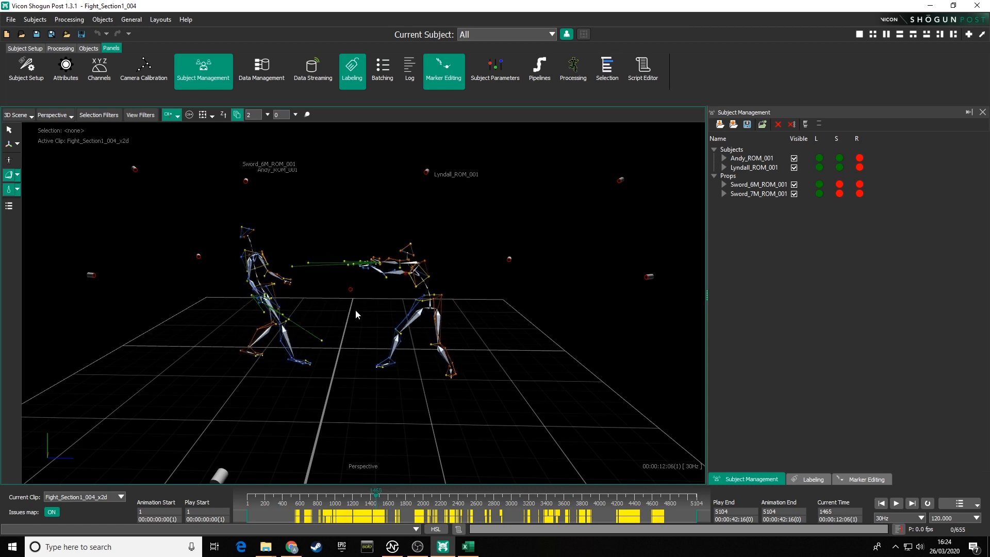
pyautogui.press('Left')
pyautogui.press('Left')
pyautogui.press('Left')
pyautogui.press('Left')
pyautogui.press('Left')
pyautogui.press('Left')
pyautogui.press('Left')
pyautogui.press('Left')
pyautogui.press('Left')
pyautogui.press('Left')
pyautogui.press('Left')
pyautogui.press('Left')
pyautogui.press('Left')
pyautogui.press('Left')
pyautogui.press('Left')
pyautogui.press('Left')
pyautogui.press('Left')
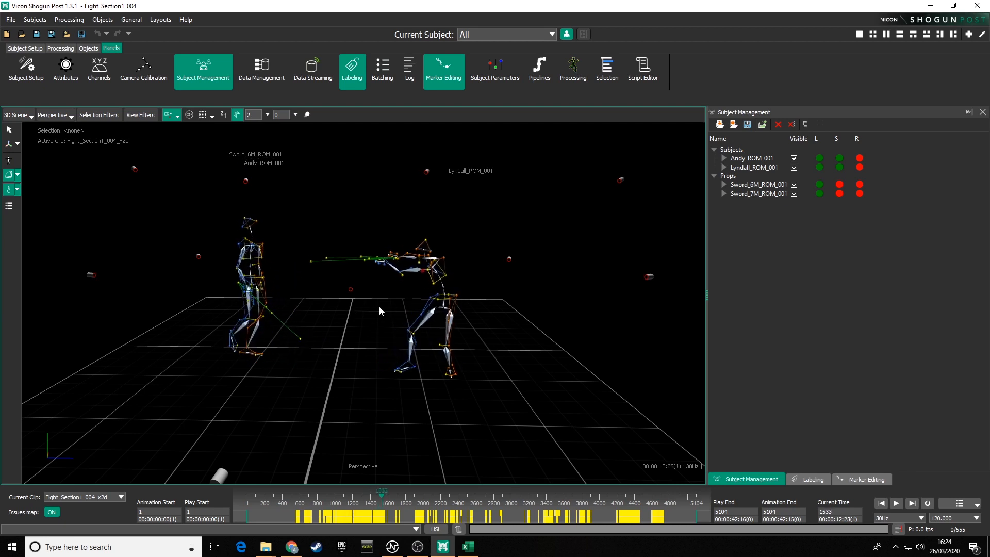
pyautogui.press('Left')
pyautogui.press('Left')
pyautogui.press('Left')
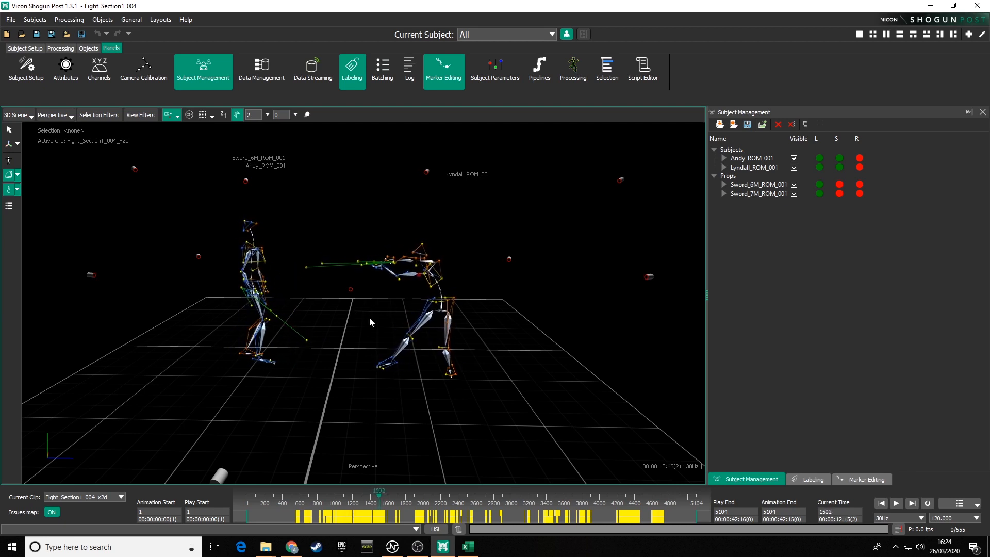
pyautogui.press('Left')
pyautogui.keyDown('alt'); pyautogui.moveTo(389, 296); pyautogui.dragTo(372, 335); pyautogui.keyUp('alt')
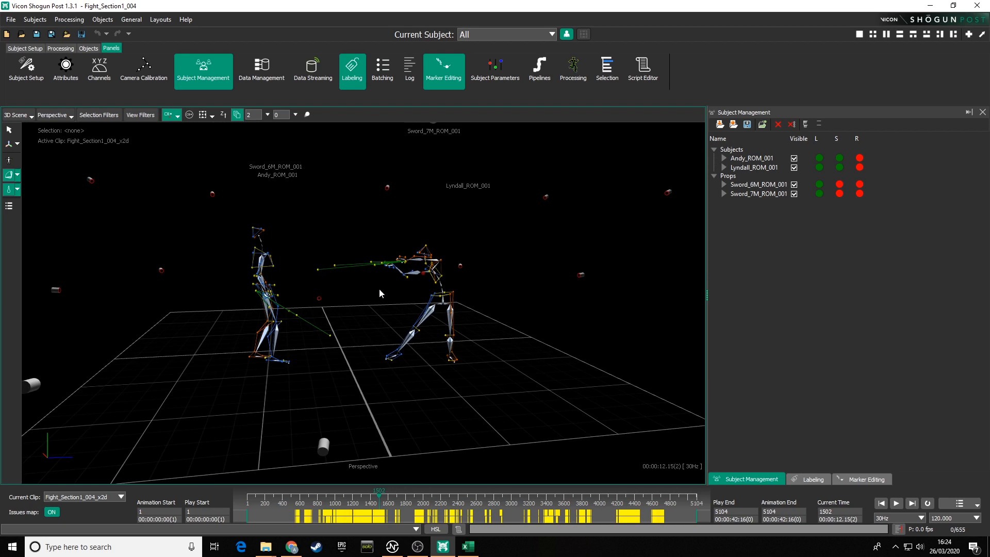
# Step: Briefly switch the viewport to the Graph view and return to the 3D Scene view
pyautogui.click(28, 115)
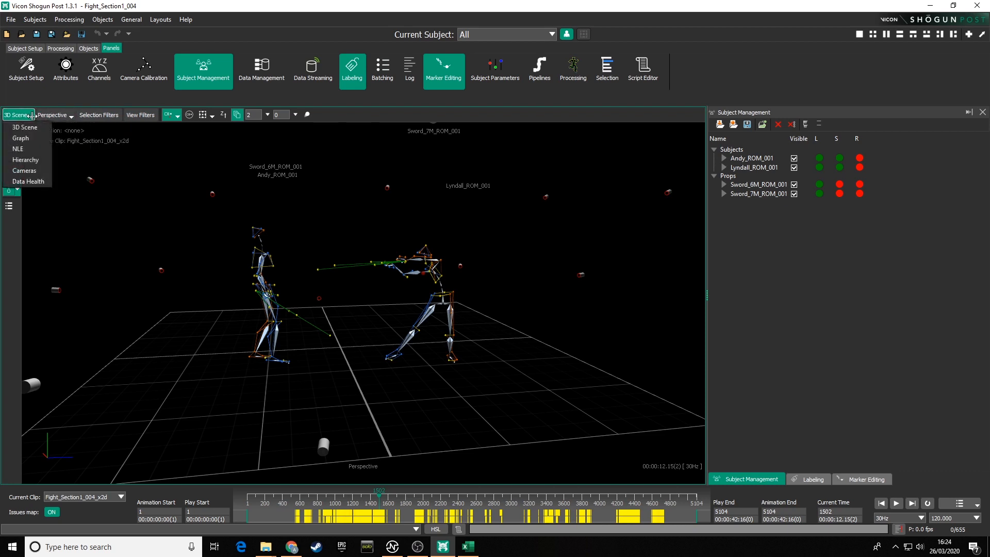
pyautogui.click(30, 139)
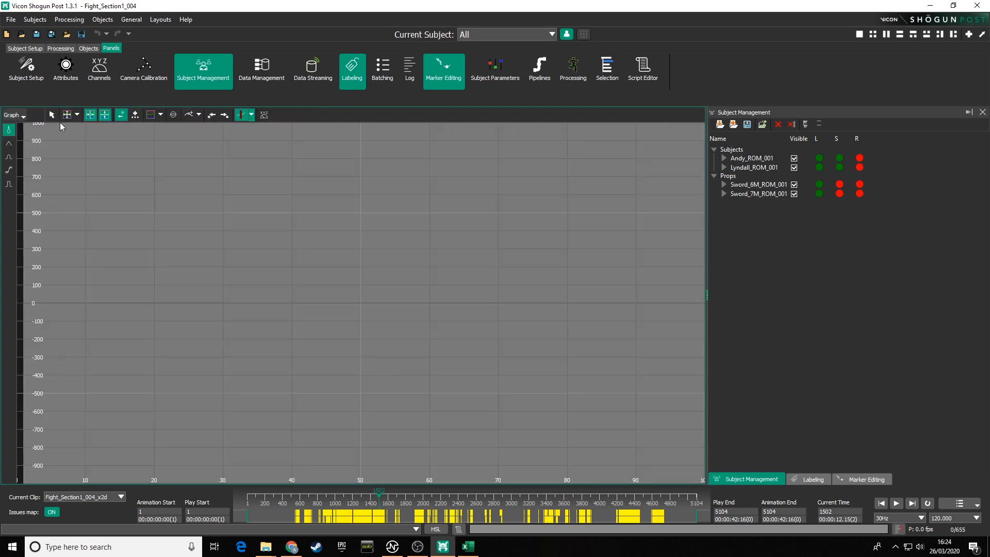
pyautogui.click(25, 116)
pyautogui.click(37, 129)
# Step: Change the 3D Scene view type to Front and back to Perspective
pyautogui.click(70, 118)
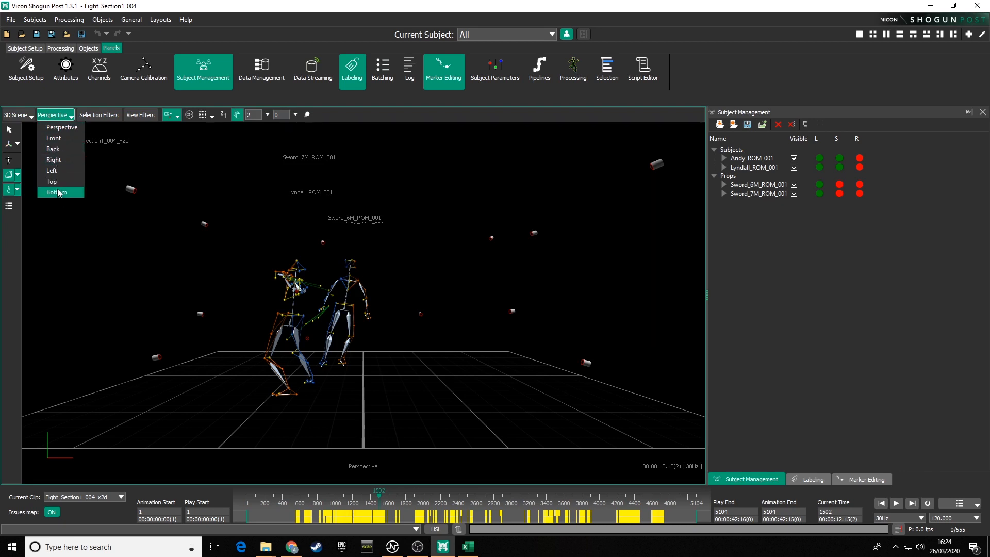
pyautogui.click(54, 139)
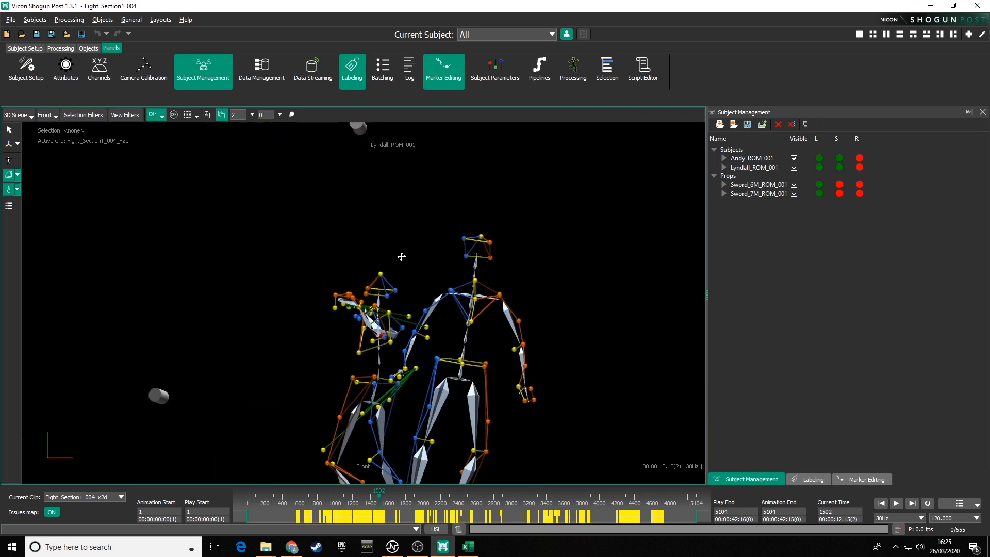
pyautogui.click(50, 115)
pyautogui.click(53, 124)
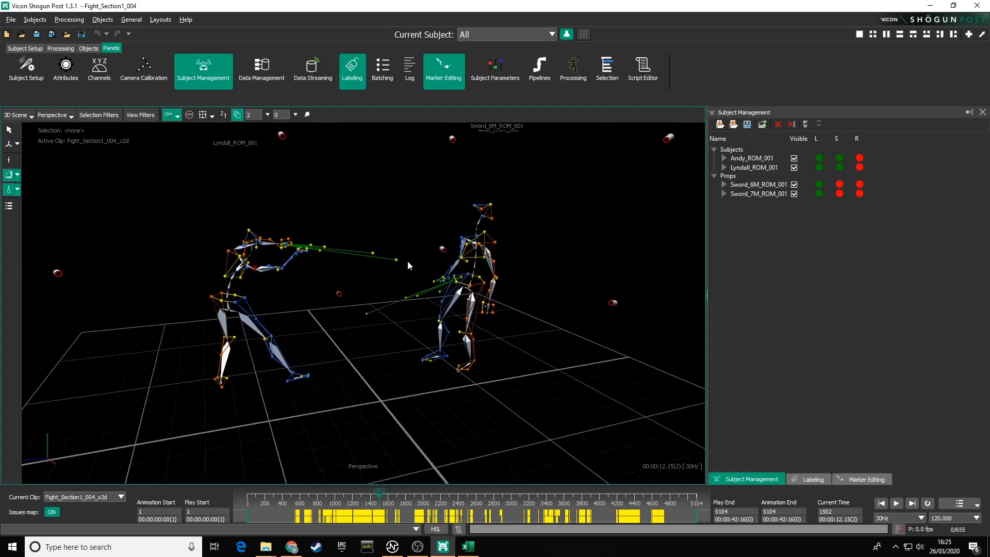
# Step: Open the Selection Filters panel and box-select parts of Lyndall's subject in the scene
pyautogui.keyDown('alt'); pyautogui.moveTo(407, 262); pyautogui.dragTo(376, 252); pyautogui.keyUp('alt')
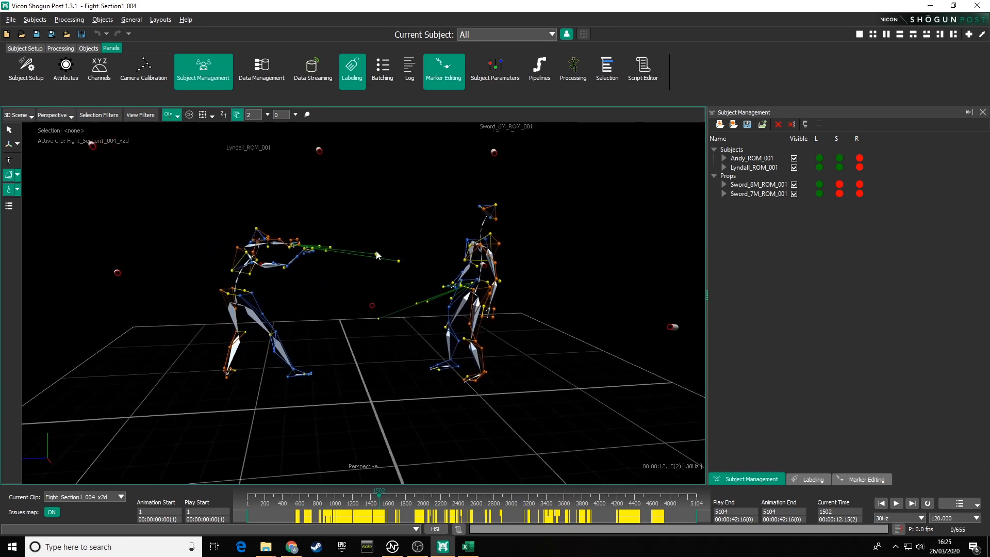
pyautogui.click(98, 114)
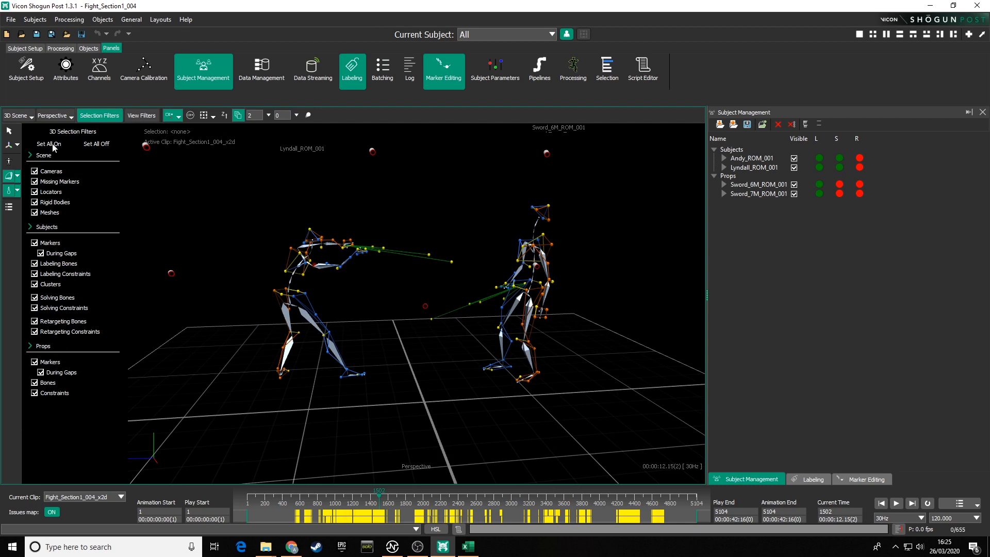
pyautogui.moveTo(293, 269); pyautogui.dragTo(331, 308)
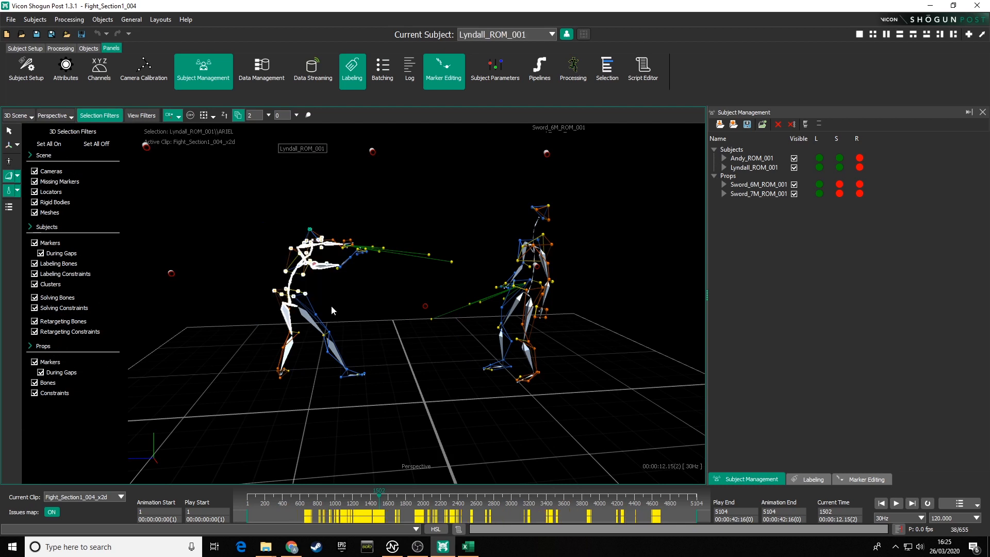
pyautogui.moveTo(246, 244); pyautogui.dragTo(315, 330)
pyautogui.click(169, 261)
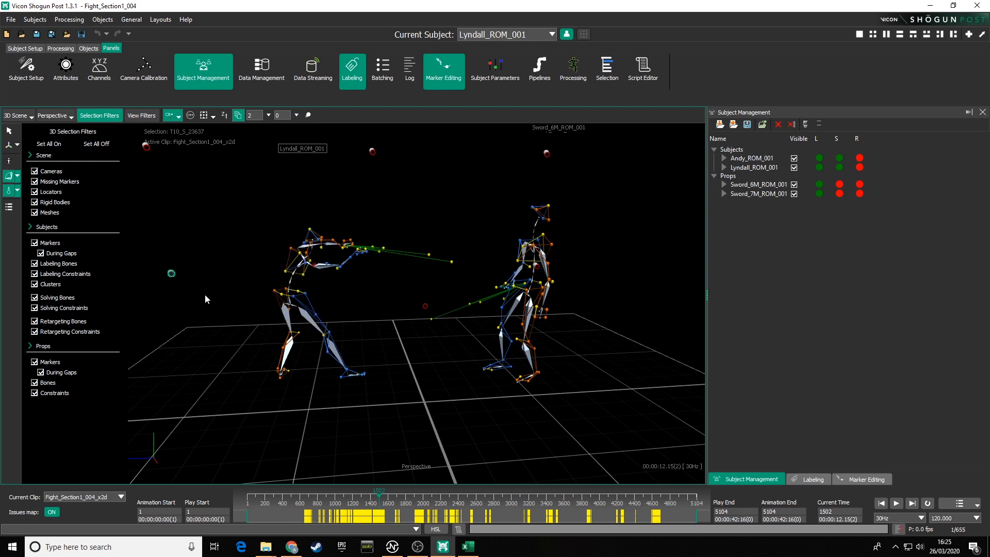
pyautogui.moveTo(293, 208); pyautogui.dragTo(340, 270)
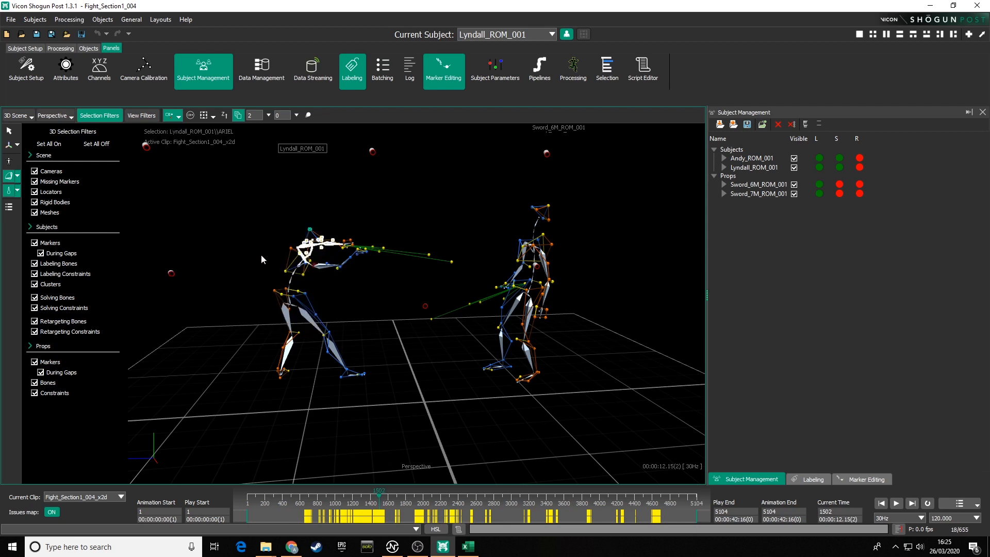
pyautogui.moveTo(261, 255); pyautogui.dragTo(354, 317)
pyautogui.moveTo(304, 230); pyautogui.dragTo(359, 272)
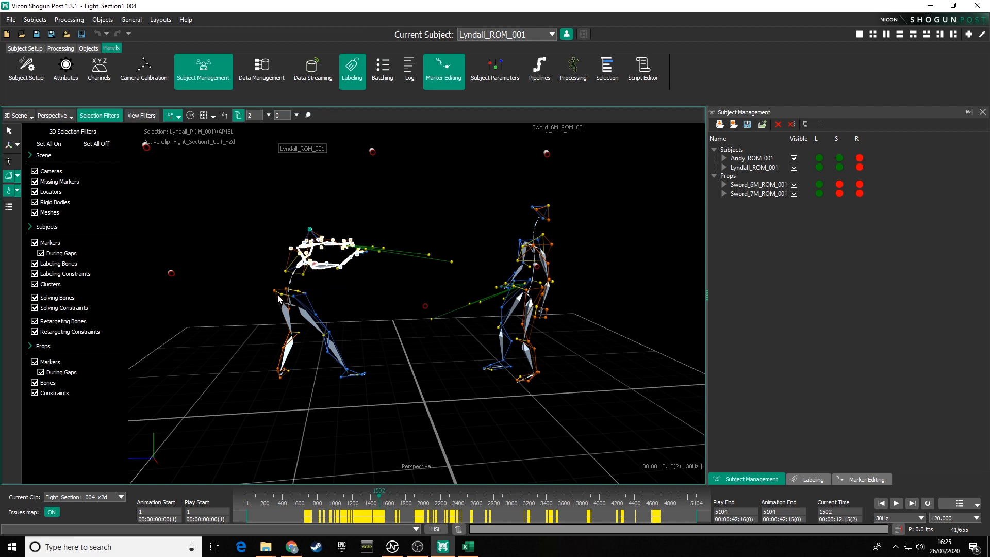
# Step: Turn all selection filters off, then enable only Markers for Subjects and Markers for Props
pyautogui.click(93, 146)
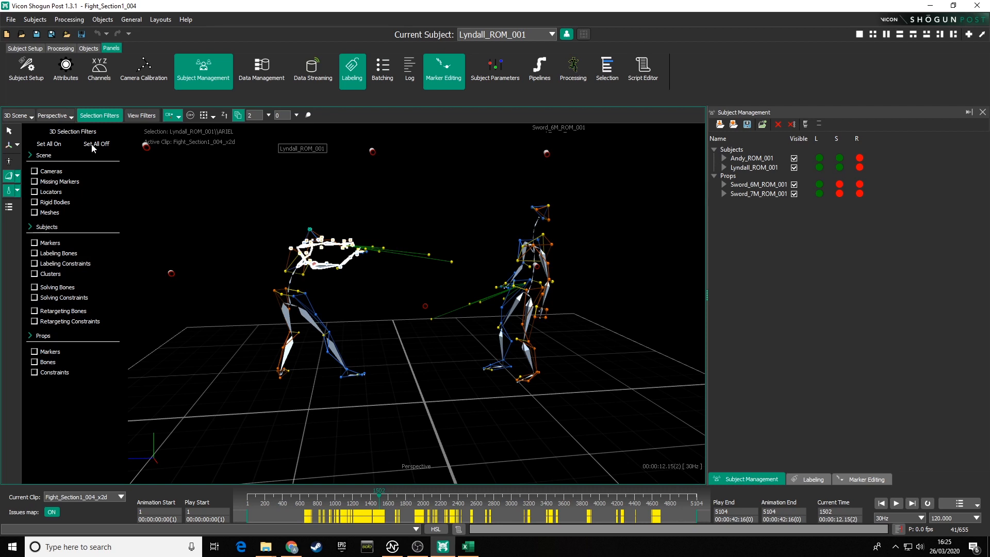
pyautogui.click(35, 243)
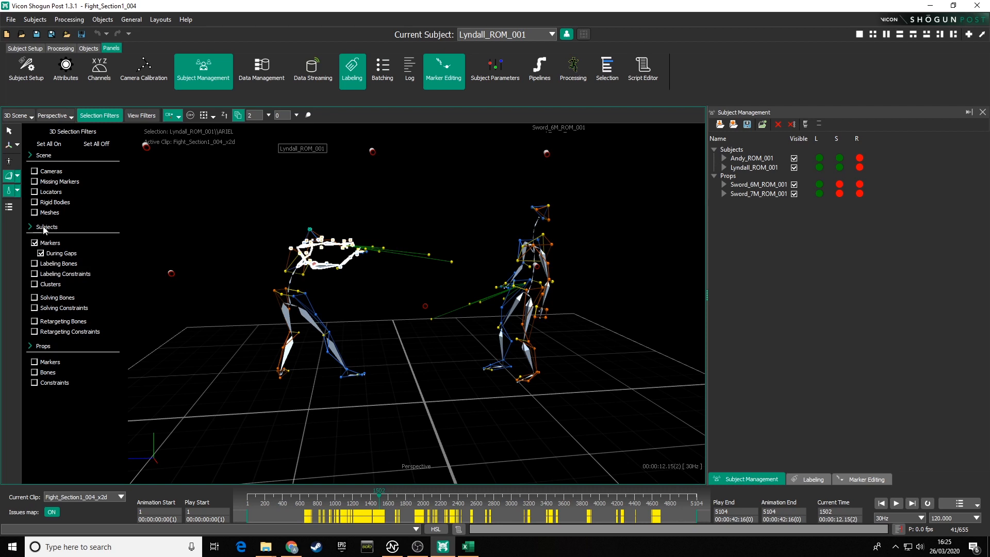
pyautogui.click(35, 362)
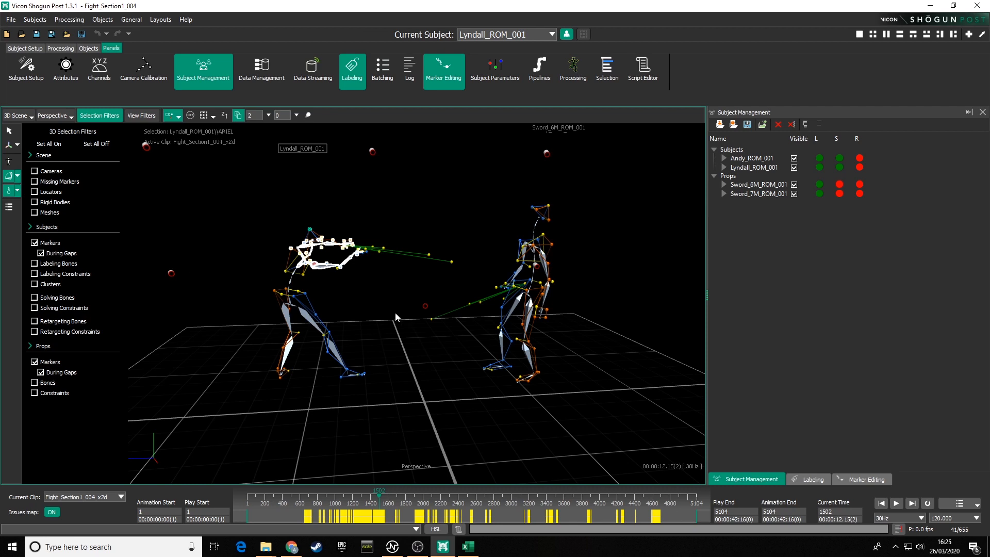
# Step: Box-select markers on Lyndall's subject with the marker-only filters and close the Selection Filters panel
pyautogui.click(368, 307)
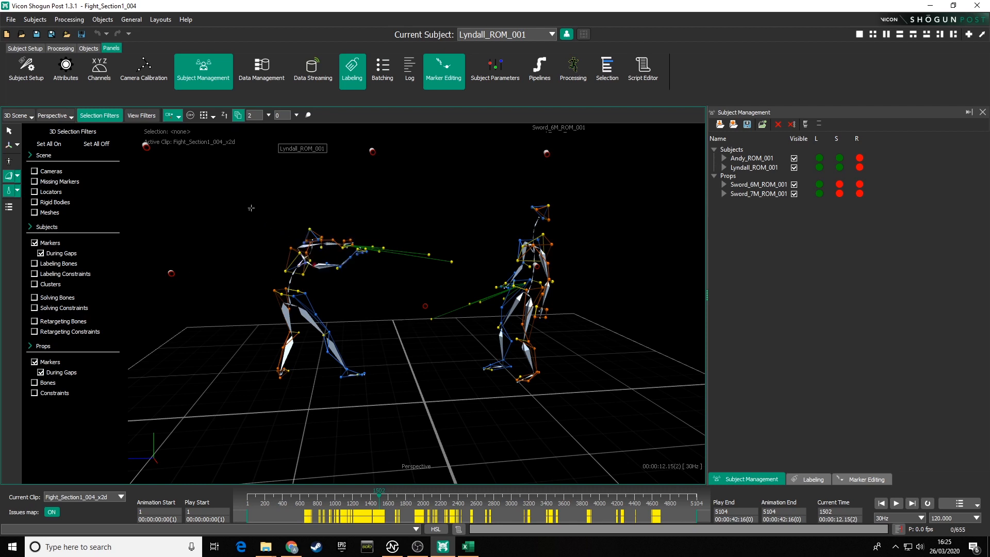
pyautogui.moveTo(249, 210); pyautogui.dragTo(422, 310)
pyautogui.keyDown('alt'); pyautogui.moveTo(368, 302); pyautogui.dragTo(311, 255, button='right'); pyautogui.keyUp('alt')
pyautogui.keyDown('alt'); pyautogui.moveTo(310, 254); pyautogui.dragTo(388, 305, button='middle'); pyautogui.keyUp('alt')
pyautogui.moveTo(388, 305)
pyautogui.keyDown('alt'); pyautogui.mouseDown()
pyautogui.moveTo(360, 318)
pyautogui.moveTo(577, 314)
pyautogui.moveTo(563, 303)
pyautogui.moveTo(377, 296)
pyautogui.moveTo(371, 322)
pyautogui.moveTo(422, 329)
pyautogui.moveTo(422, 379)
pyautogui.moveTo(418, 366)
pyautogui.mouseUp(); pyautogui.keyUp('alt')
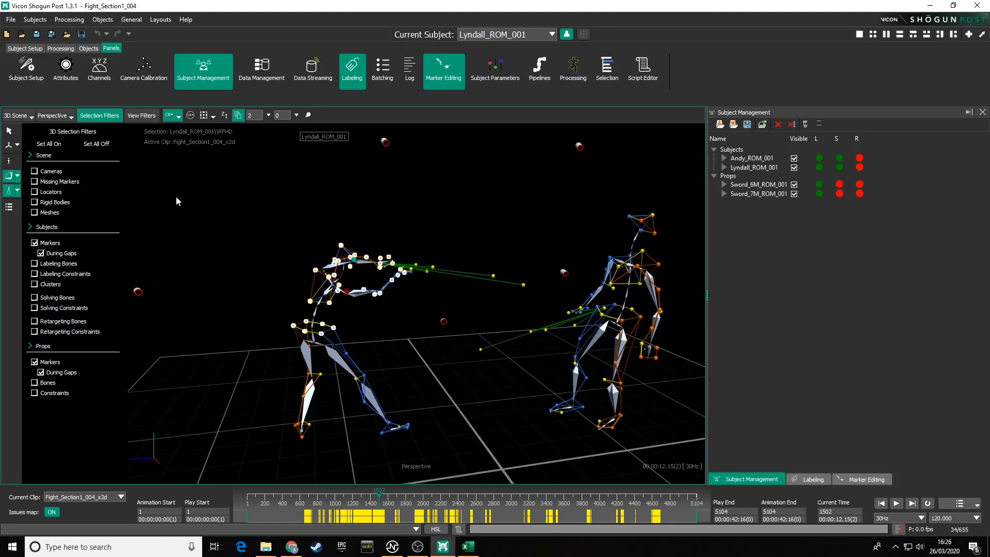
pyautogui.click(99, 116)
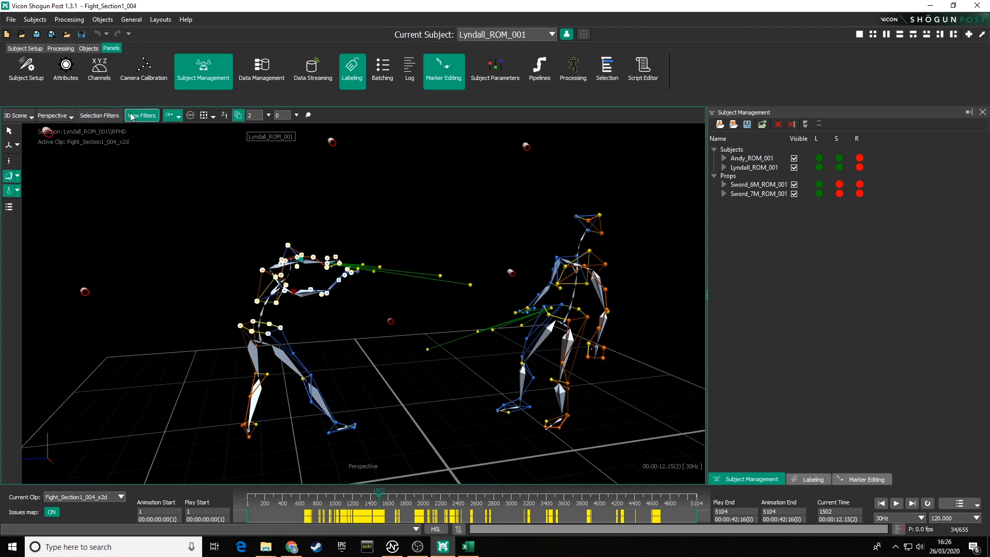
# Step: Open the View Filters panel and apply the Label display preset for subjects
pyautogui.click(137, 116)
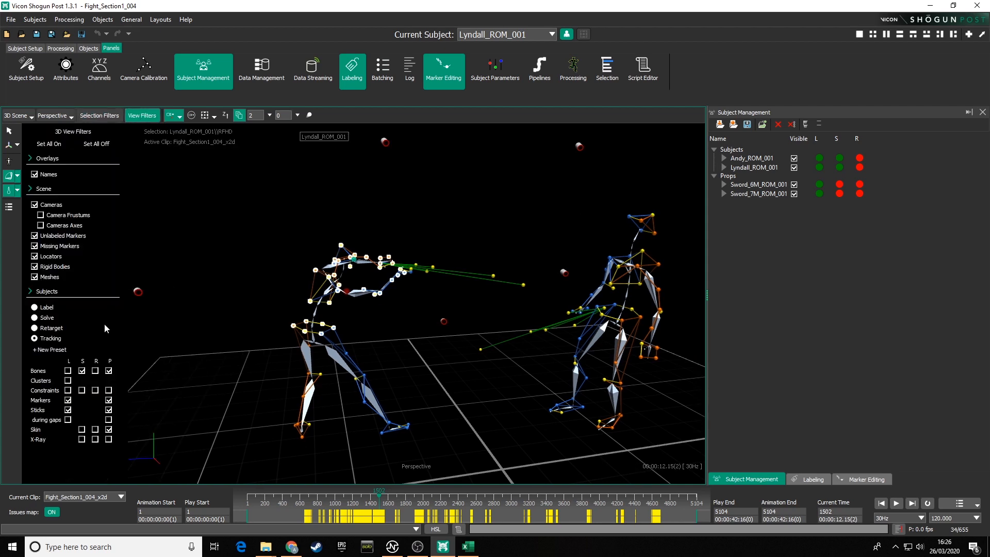
pyautogui.keyDown('alt'); pyautogui.moveTo(470, 328); pyautogui.dragTo(268, 328); pyautogui.keyUp('alt')
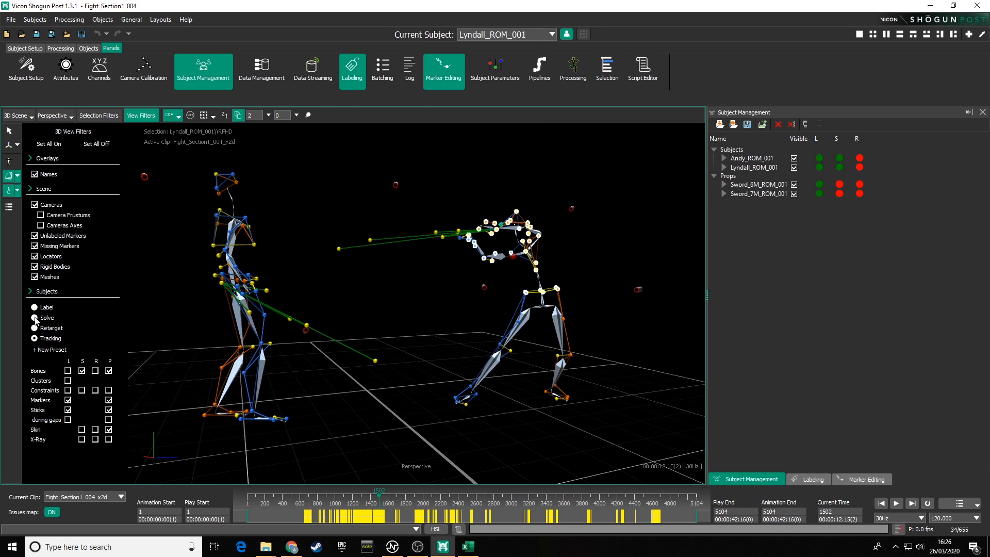
pyautogui.keyDown('alt'); pyautogui.moveTo(419, 304); pyautogui.dragTo(390, 293); pyautogui.keyUp('alt')
pyautogui.click(401, 303)
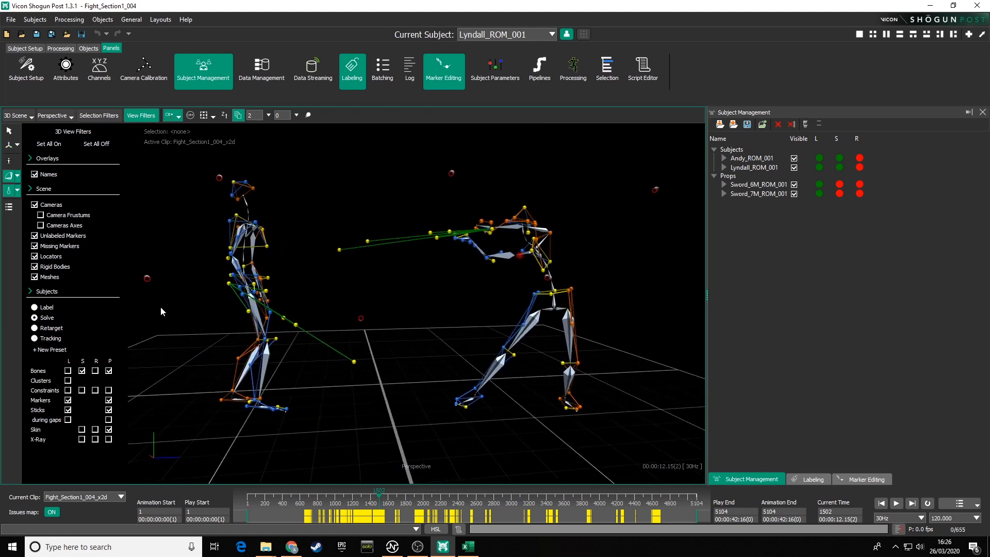
pyautogui.click(35, 307)
# Step: Switch the subject display preset to Solve
pyautogui.keyDown('alt'); pyautogui.moveTo(473, 299); pyautogui.dragTo(543, 298); pyautogui.keyUp('alt')
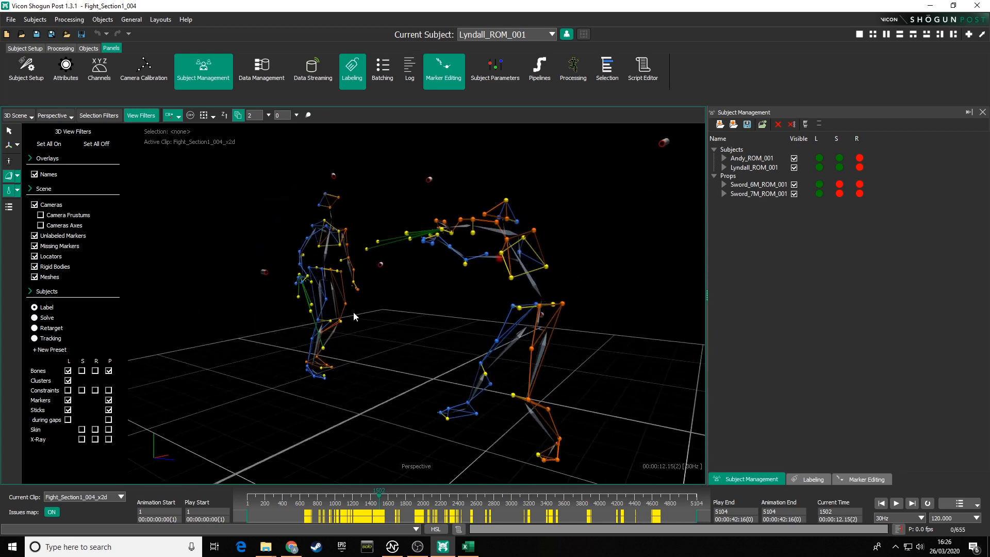
pyautogui.keyDown('alt'); pyautogui.moveTo(354, 311); pyautogui.dragTo(372, 338); pyautogui.keyUp('alt')
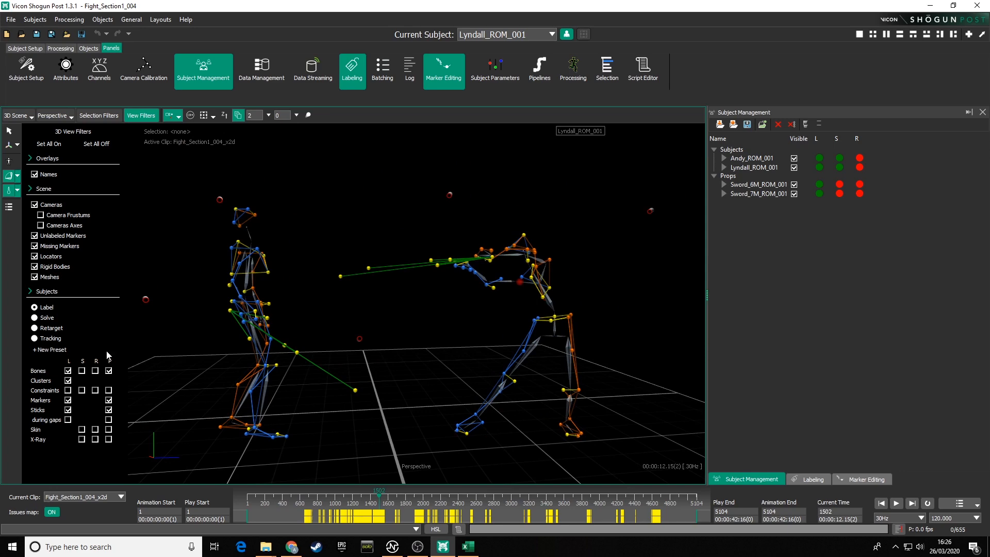
pyautogui.click(34, 318)
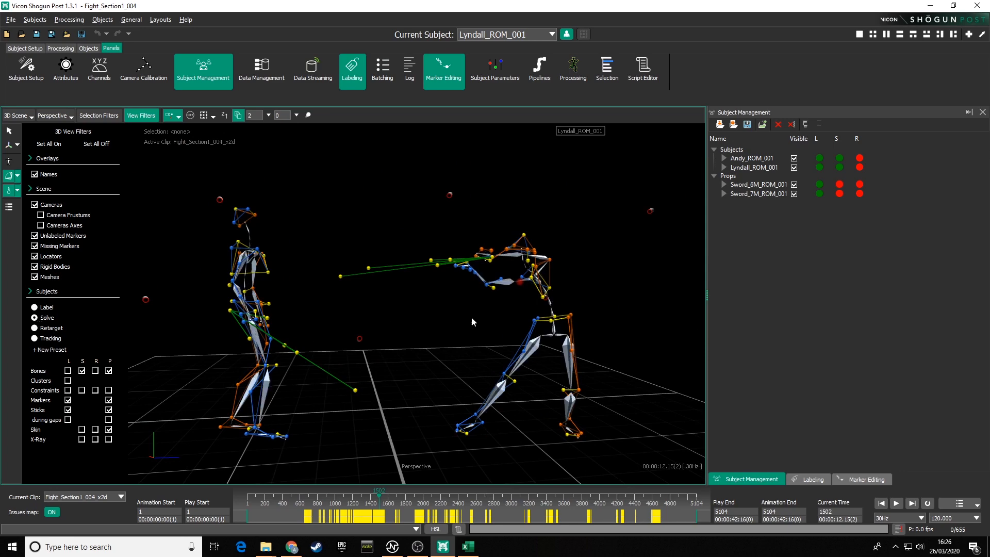
# Step: Zoom in on the subjects and turn the Solve bones display off and back on
pyautogui.keyDown('alt'); pyautogui.moveTo(472, 321); pyautogui.dragTo(408, 323); pyautogui.keyUp('alt')
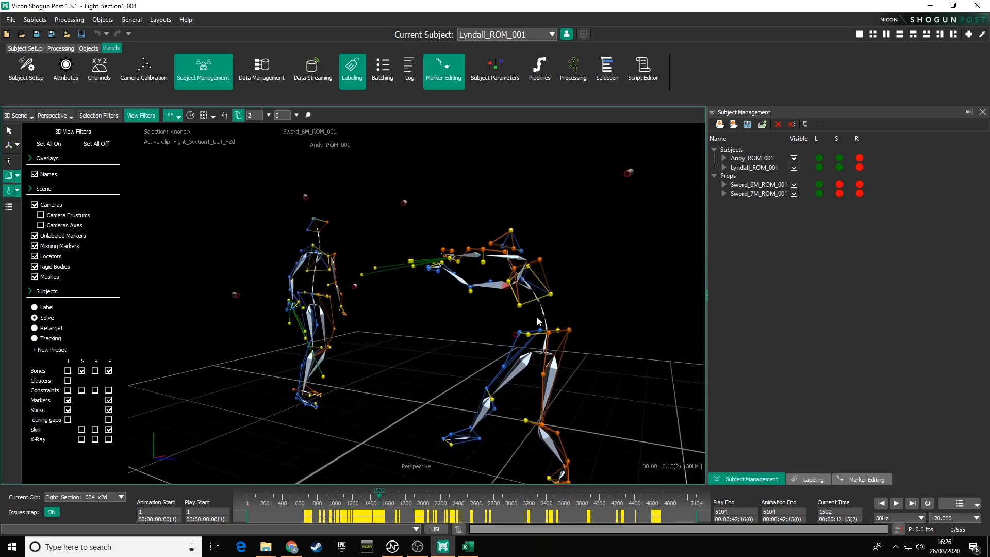
pyautogui.keyDown('alt'); pyautogui.moveTo(517, 314); pyautogui.dragTo(515, 314); pyautogui.keyUp('alt')
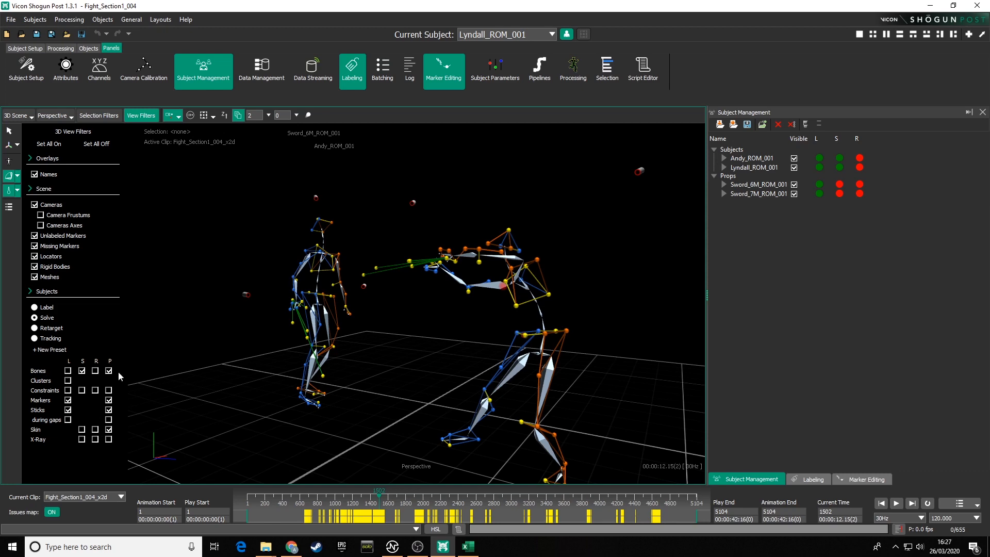
pyautogui.keyDown('alt'); pyautogui.moveTo(359, 375); pyautogui.dragTo(458, 364); pyautogui.keyUp('alt')
pyautogui.scroll(10, 489, 274)
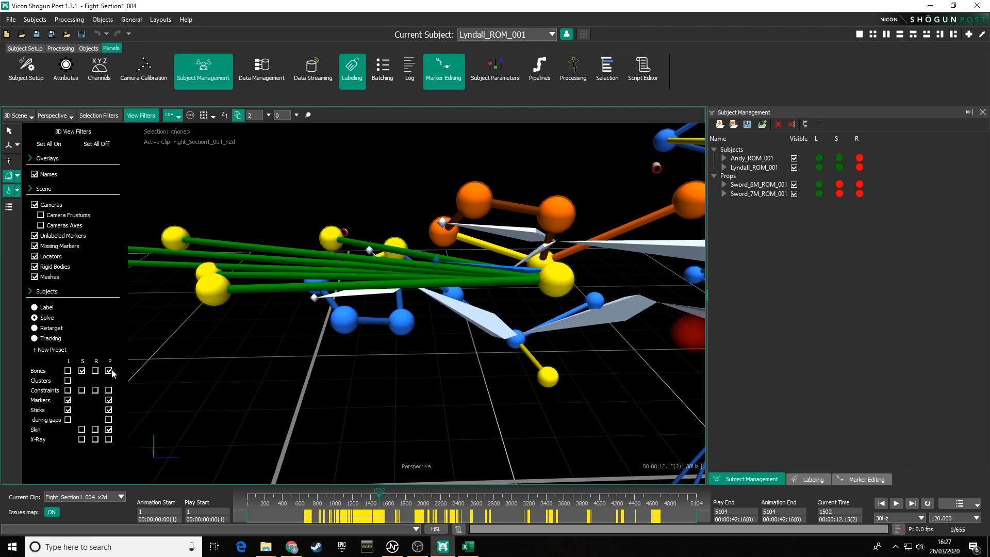
pyautogui.click(82, 371)
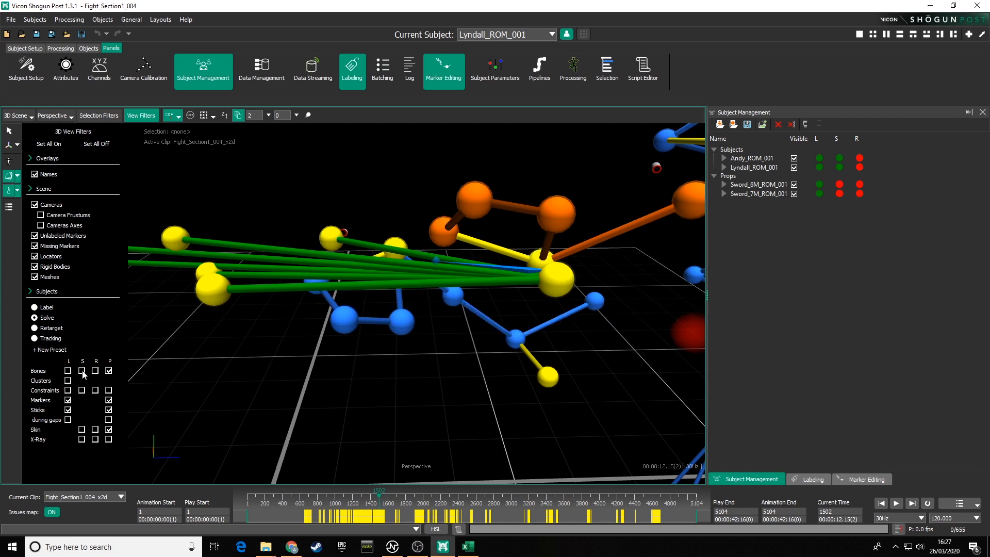
pyautogui.click(82, 371)
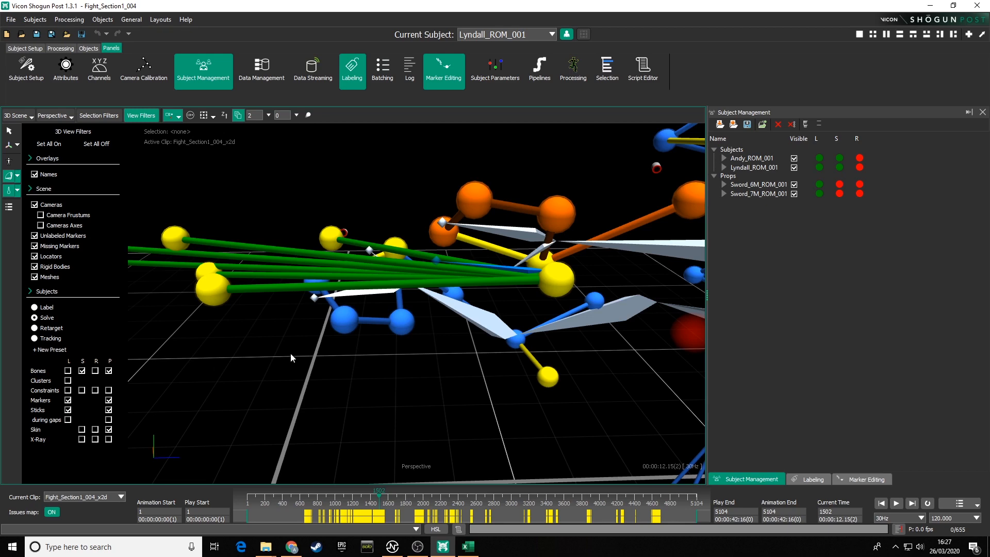
# Step: Turn the Label sticks display off and back on
pyautogui.keyDown('alt'); pyautogui.moveTo(361, 364); pyautogui.dragTo(431, 402, button='right'); pyautogui.keyUp('alt')
pyautogui.keyDown('alt'); pyautogui.moveTo(431, 402); pyautogui.dragTo(287, 372); pyautogui.keyUp('alt')
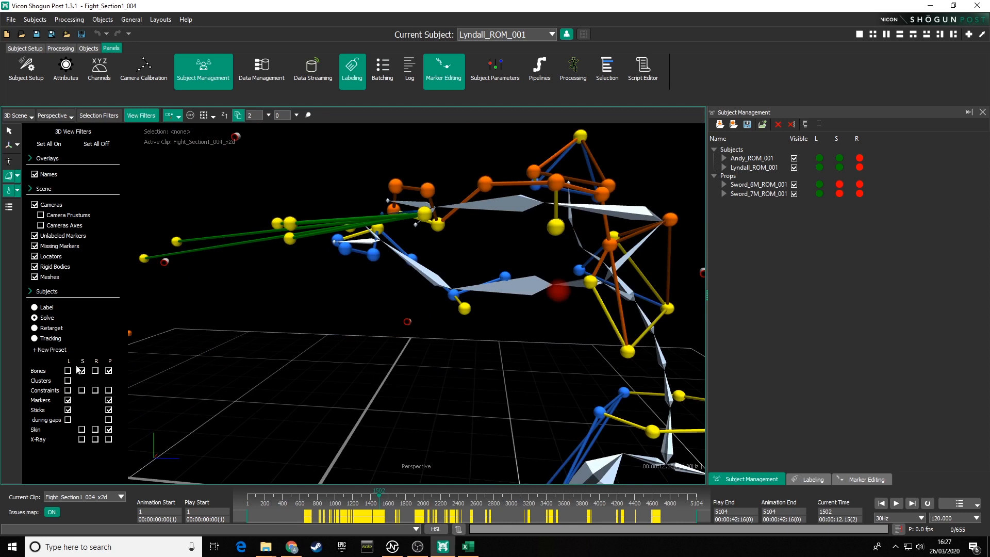
pyautogui.click(67, 410)
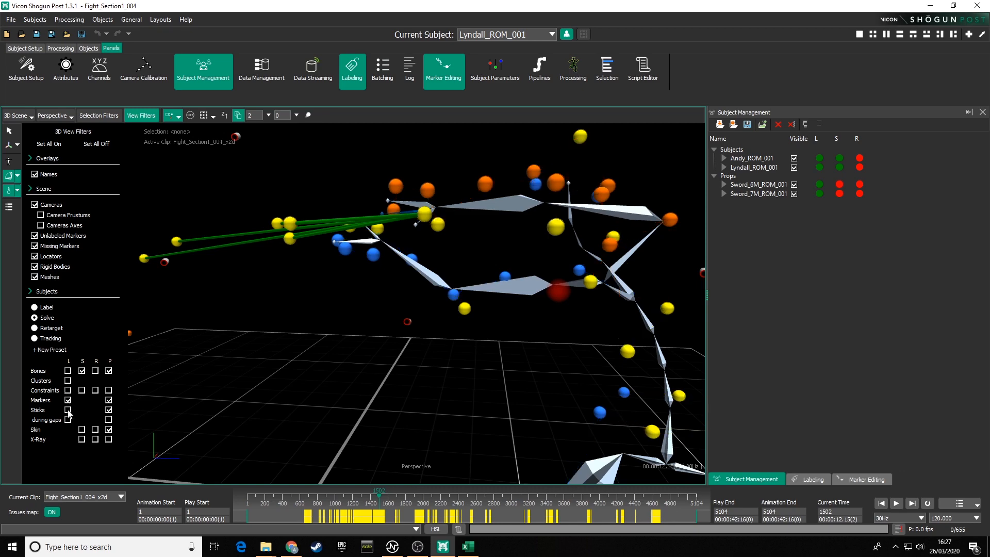
pyautogui.click(68, 410)
# Step: Enable the Solve skin and X-Ray display on the subject, then turn both off again
pyautogui.keyDown('alt'); pyautogui.moveTo(438, 304); pyautogui.dragTo(310, 354); pyautogui.keyUp('alt')
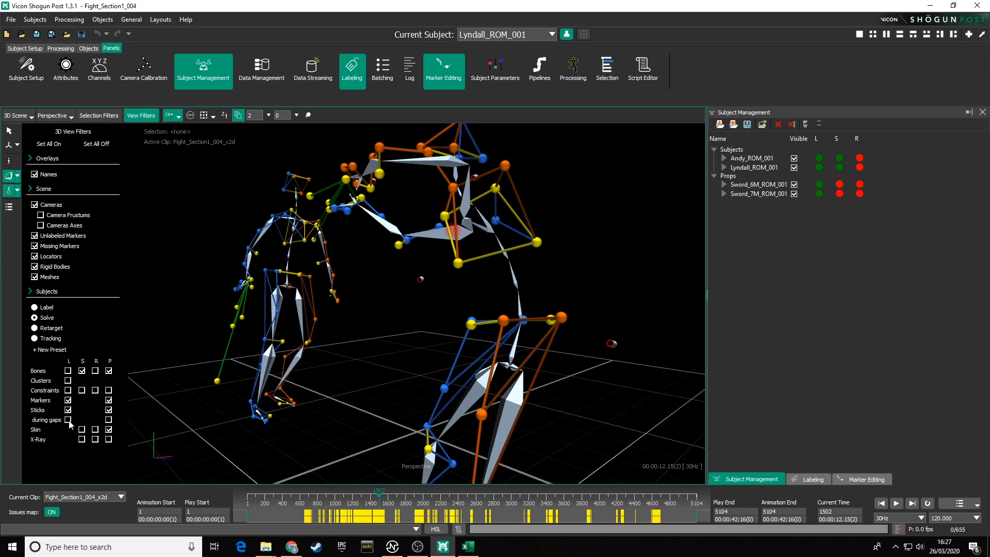
pyautogui.keyDown('alt'); pyautogui.moveTo(257, 407); pyautogui.dragTo(160, 319); pyautogui.keyUp('alt')
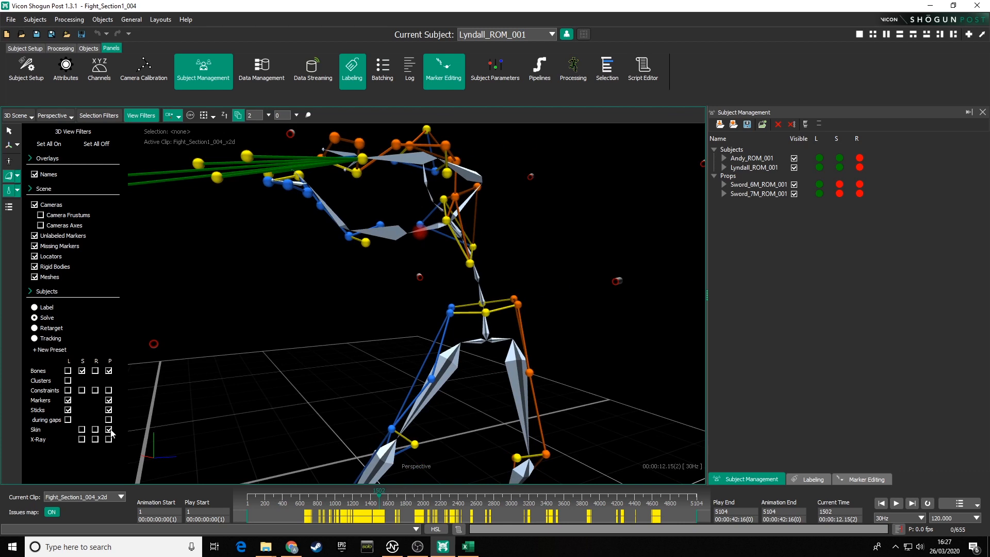
pyautogui.click(82, 431)
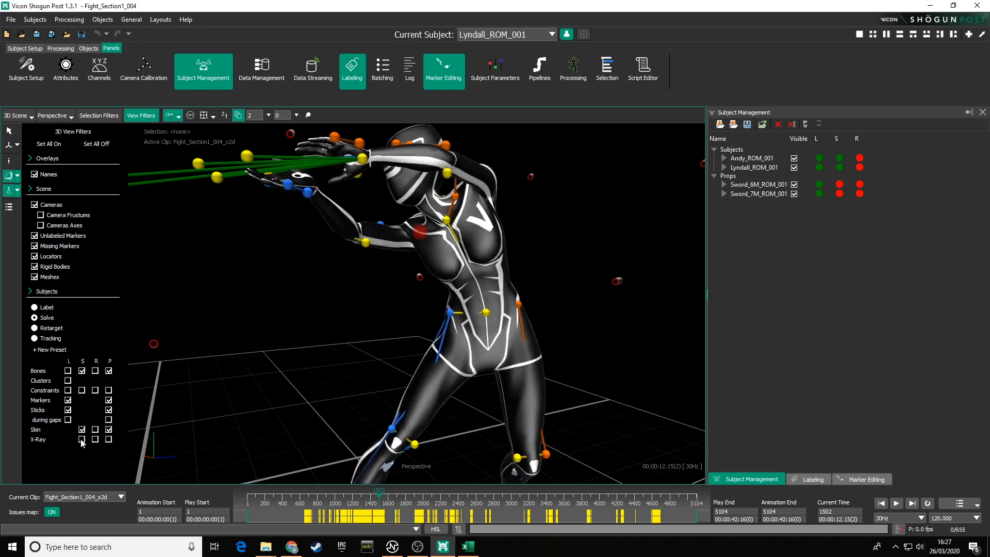
pyautogui.click(81, 440)
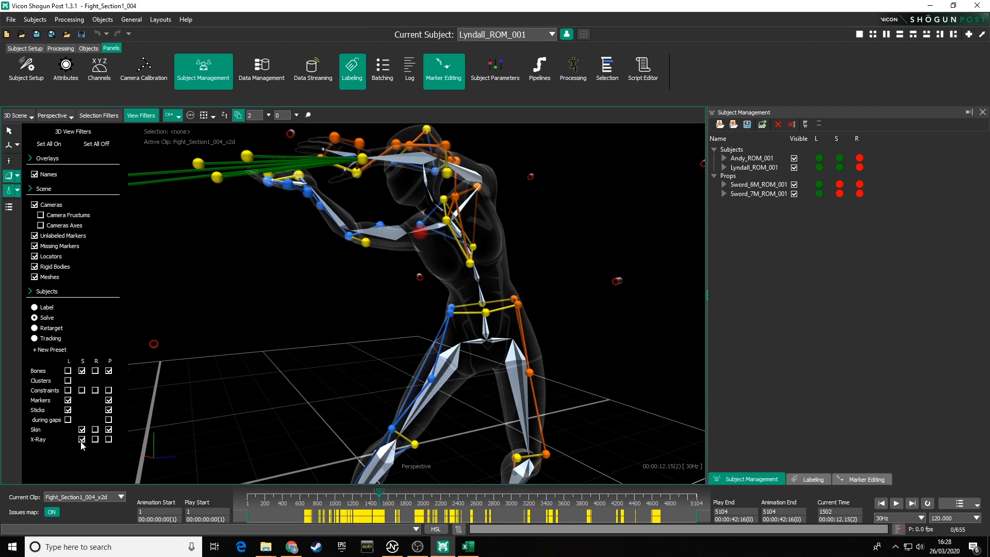
pyautogui.click(81, 439)
pyautogui.click(82, 430)
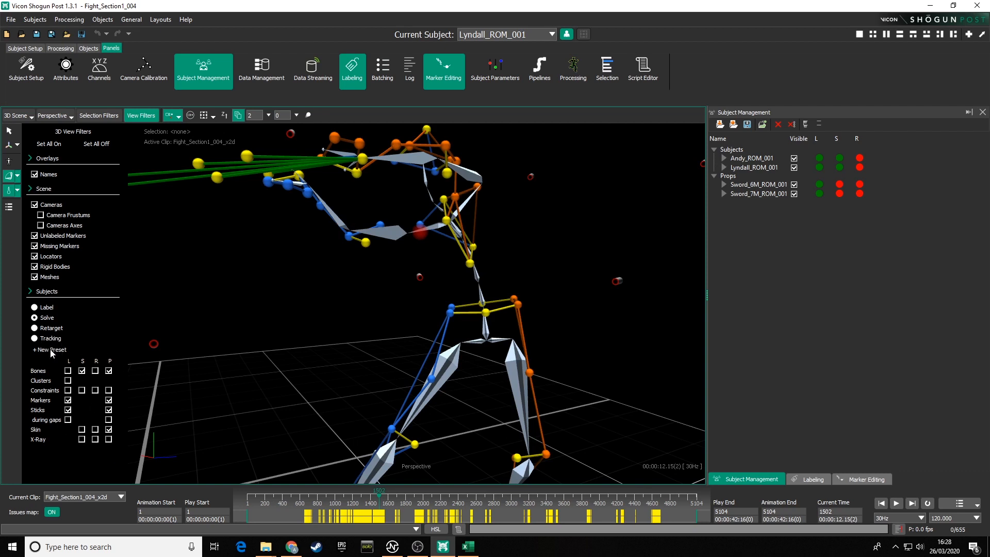
# Step: Apply the Tracking display preset and enable Constraints in the P column
pyautogui.click(34, 338)
pyautogui.keyDown('alt'); pyautogui.moveTo(337, 333); pyautogui.dragTo(305, 320); pyautogui.keyUp('alt')
pyautogui.keyDown('alt'); pyautogui.moveTo(305, 320); pyautogui.dragTo(159, 416, button='right'); pyautogui.keyUp('alt')
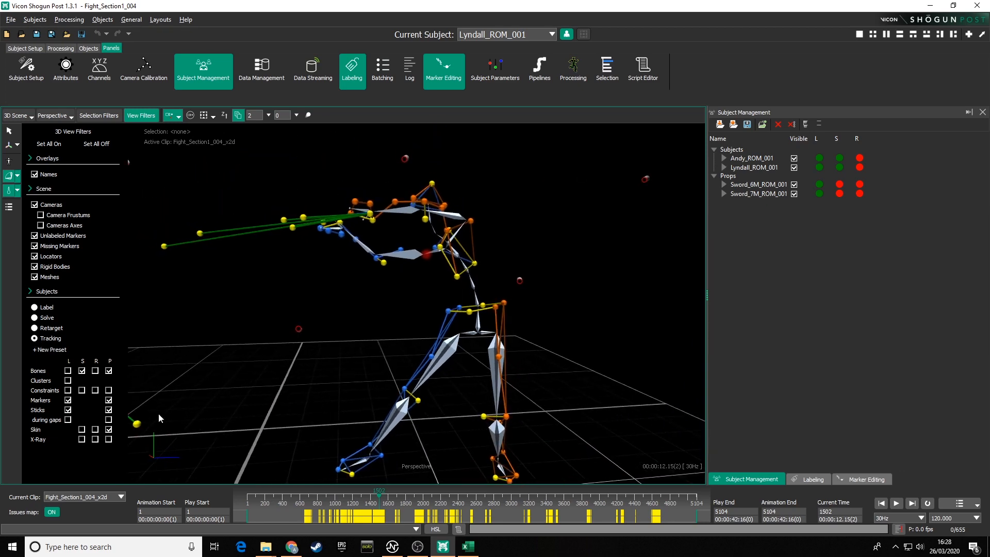
pyautogui.click(108, 390)
# Step: Turn on skin and X-Ray display in the P and S columns
pyautogui.keyDown('alt'); pyautogui.moveTo(257, 341); pyautogui.dragTo(214, 404); pyautogui.keyUp('alt')
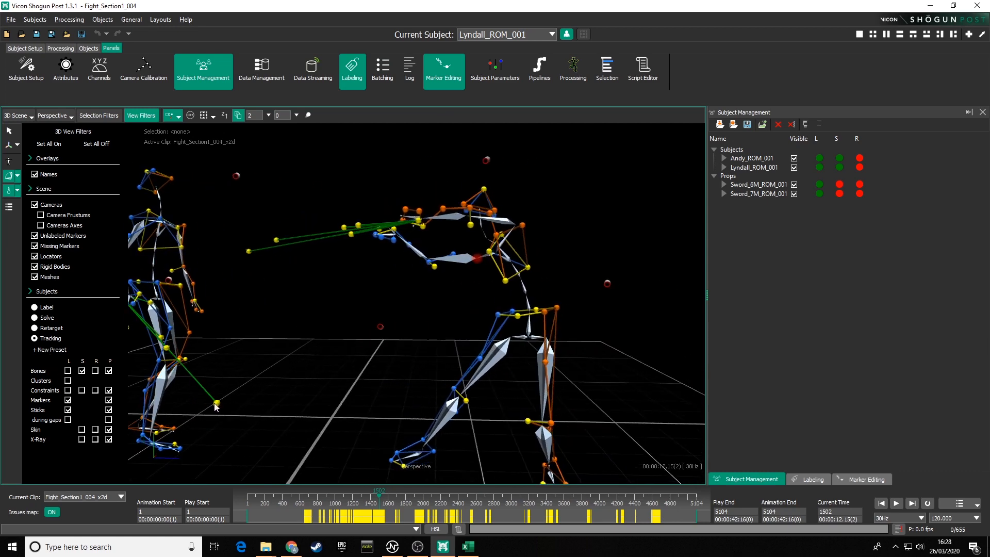
pyautogui.click(108, 440)
pyautogui.click(108, 430)
pyautogui.click(82, 440)
pyautogui.click(82, 430)
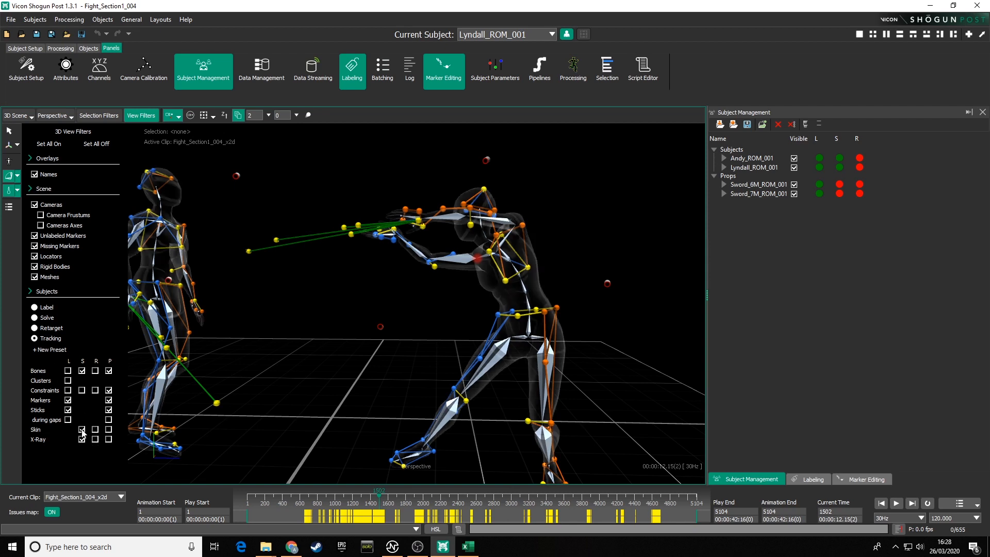
# Step: Switch the preset to Retarget and back to Tracking, clearing the S-column skin and X-Ray boxes
pyautogui.click(34, 328)
pyautogui.click(35, 338)
pyautogui.click(82, 439)
pyautogui.click(82, 429)
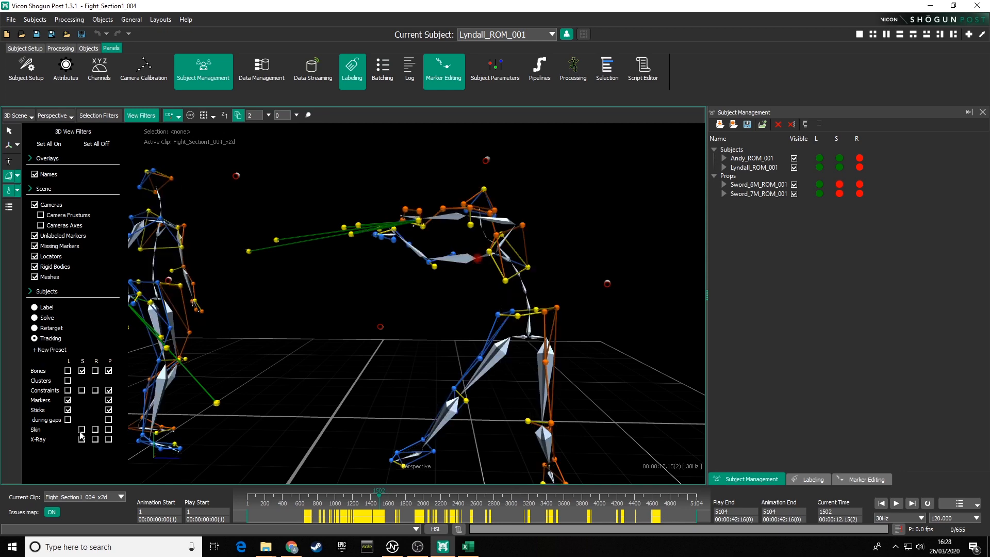
# Step: Close the View Filters panel
pyautogui.keyDown('alt'); pyautogui.moveTo(420, 363); pyautogui.dragTo(406, 318); pyautogui.keyUp('alt')
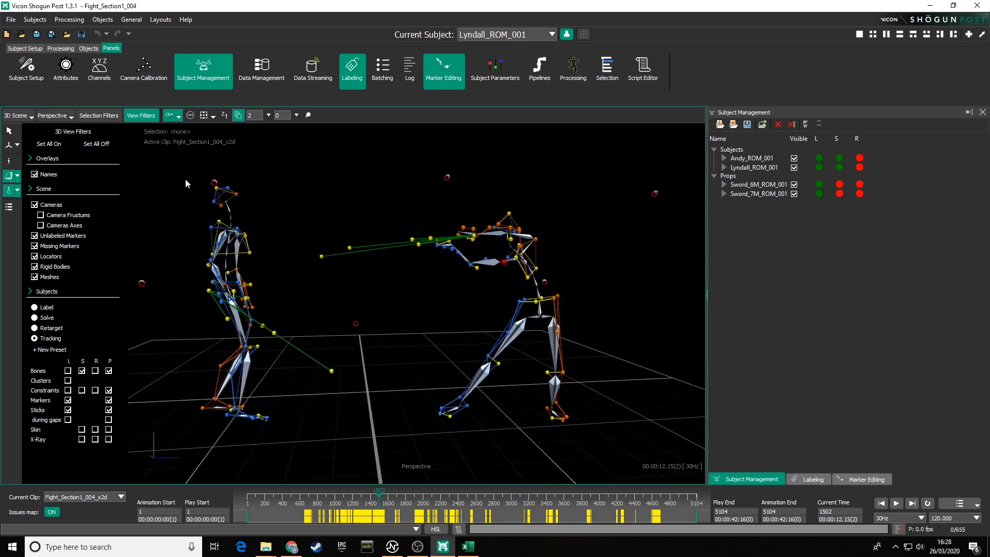
pyautogui.click(133, 116)
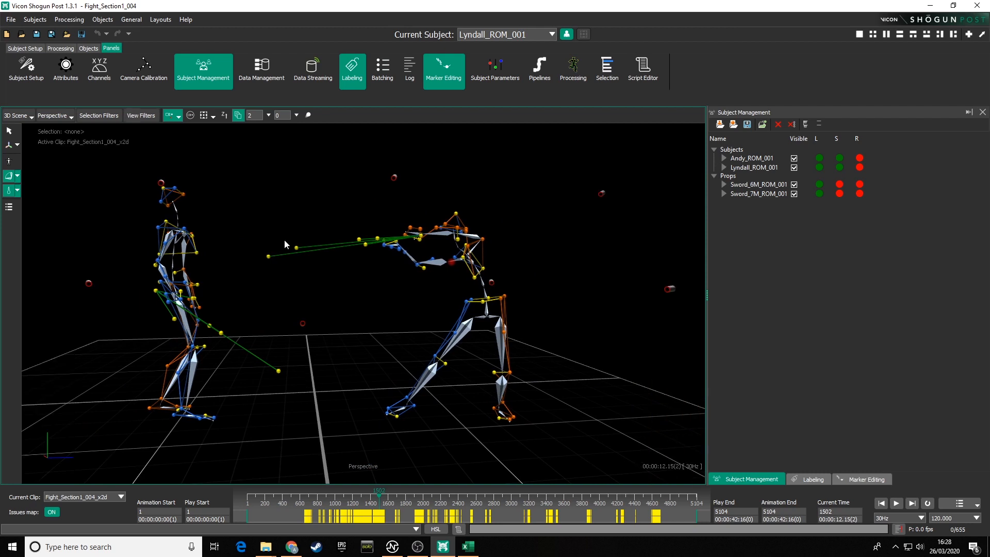
# Step: Set the viewport camera tracking mode to Track All
pyautogui.click(179, 119)
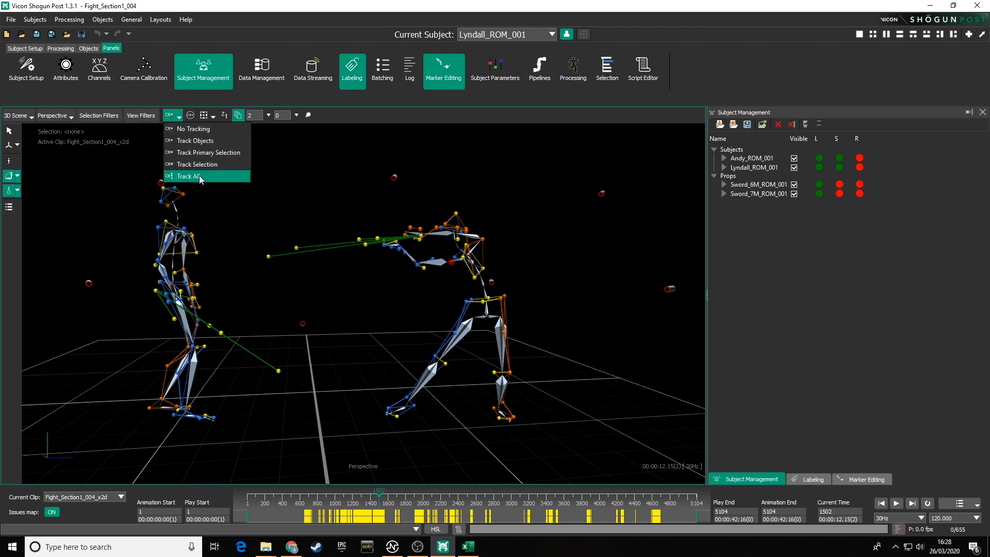
pyautogui.click(340, 154)
pyautogui.moveTo(333, 207)
pyautogui.keyDown('alt'); pyautogui.mouseDown()
pyautogui.moveTo(287, 210)
pyautogui.moveTo(315, 209)
pyautogui.mouseUp(); pyautogui.keyUp('alt')
pyautogui.keyDown('alt'); pyautogui.moveTo(315, 209); pyautogui.dragTo(342, 303, button='right'); pyautogui.keyUp('alt')
pyautogui.keyDown('alt'); pyautogui.moveTo(342, 302); pyautogui.dragTo(348, 304, button='middle'); pyautogui.keyUp('alt')
pyautogui.keyDown('alt'); pyautogui.moveTo(348, 305); pyautogui.dragTo(333, 274); pyautogui.keyUp('alt')
pyautogui.keyDown('alt'); pyautogui.moveTo(333, 273); pyautogui.dragTo(373, 285, button='middle'); pyautogui.keyUp('alt')
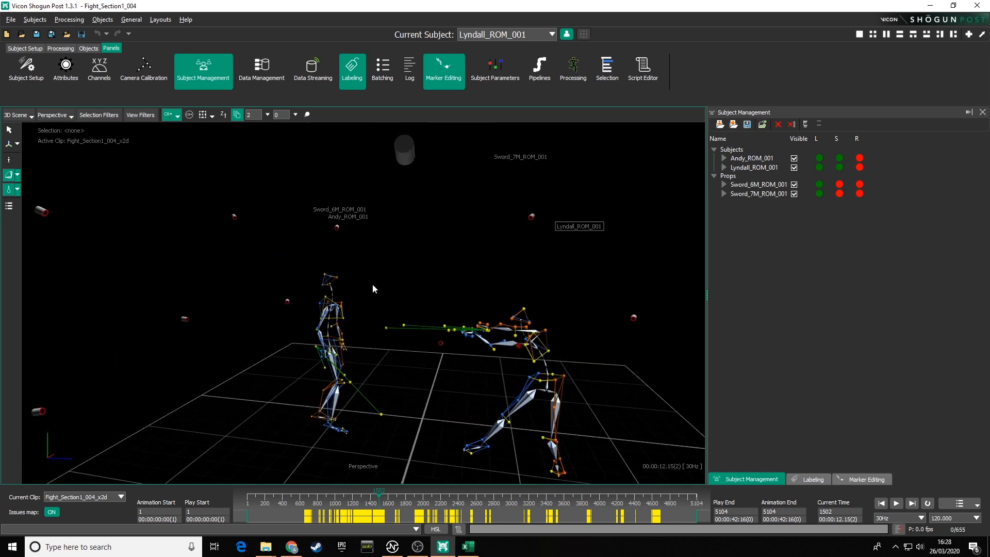
# Step: Box-select the head markers on Andy's subject and frame the selection in the view
pyautogui.keyDown('alt'); pyautogui.moveTo(324, 256); pyautogui.dragTo(375, 267); pyautogui.keyUp('alt')
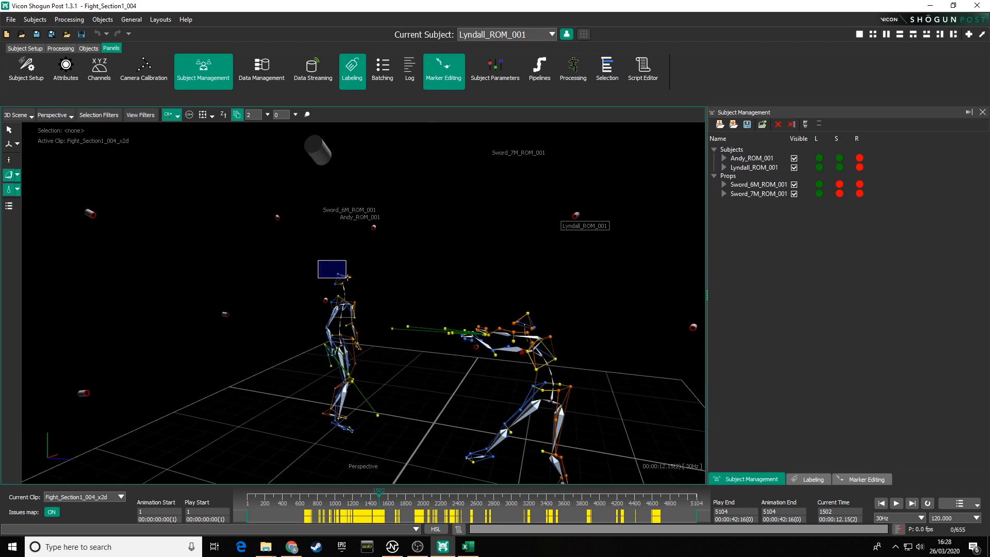
pyautogui.moveTo(329, 264); pyautogui.dragTo(374, 294)
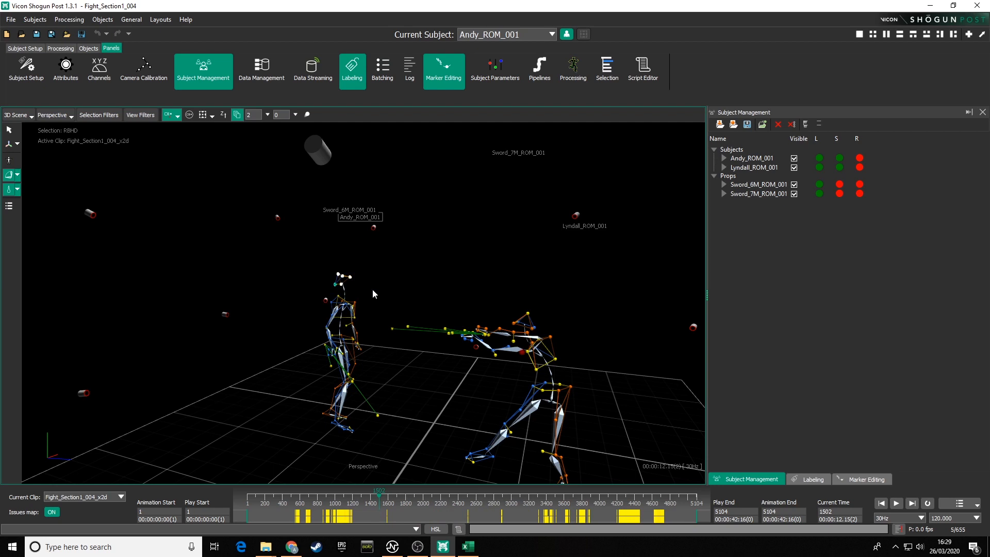
pyautogui.press('f')
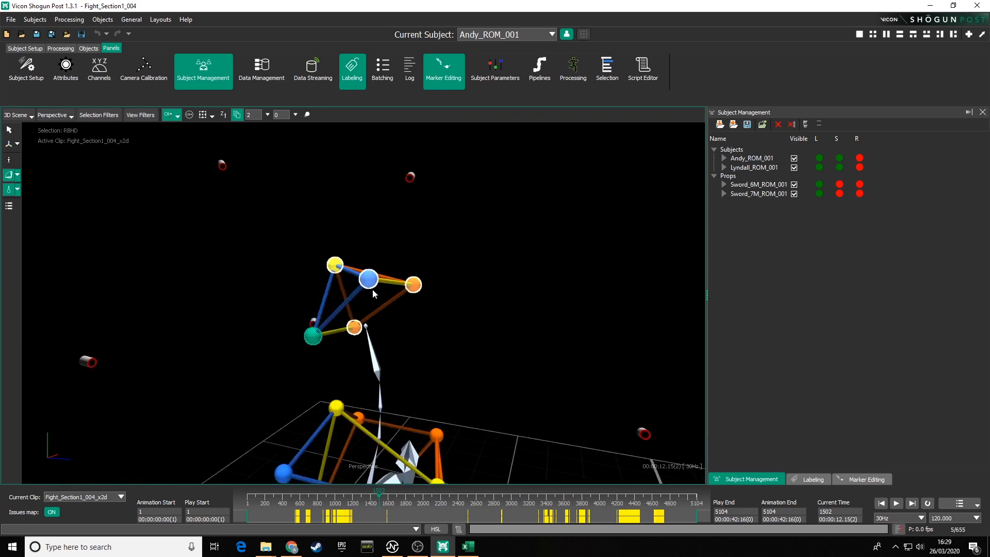
# Step: Play the take to watch the camera follow the subjects
pyautogui.keyDown('alt'); pyautogui.moveTo(353, 285); pyautogui.dragTo(378, 274); pyautogui.keyUp('alt')
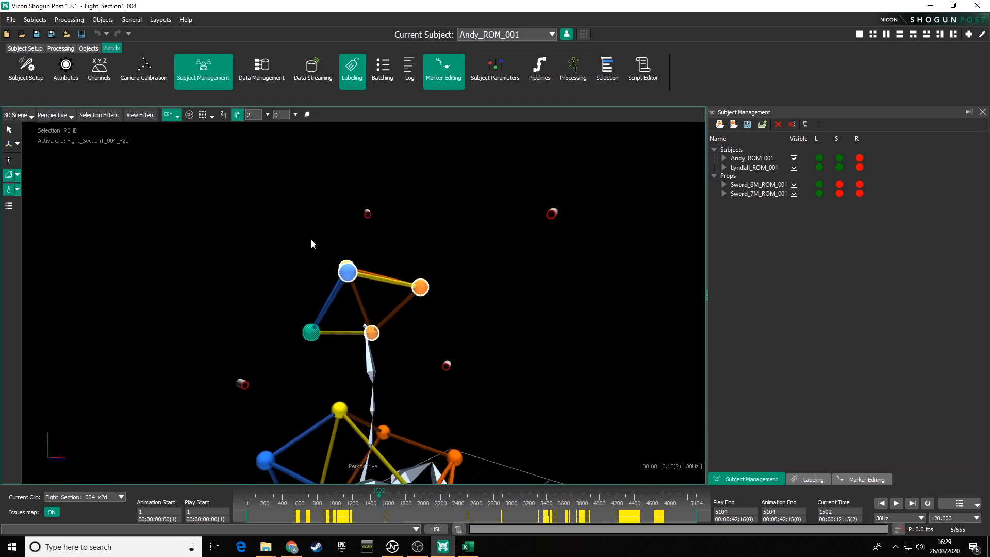
pyautogui.press('space')
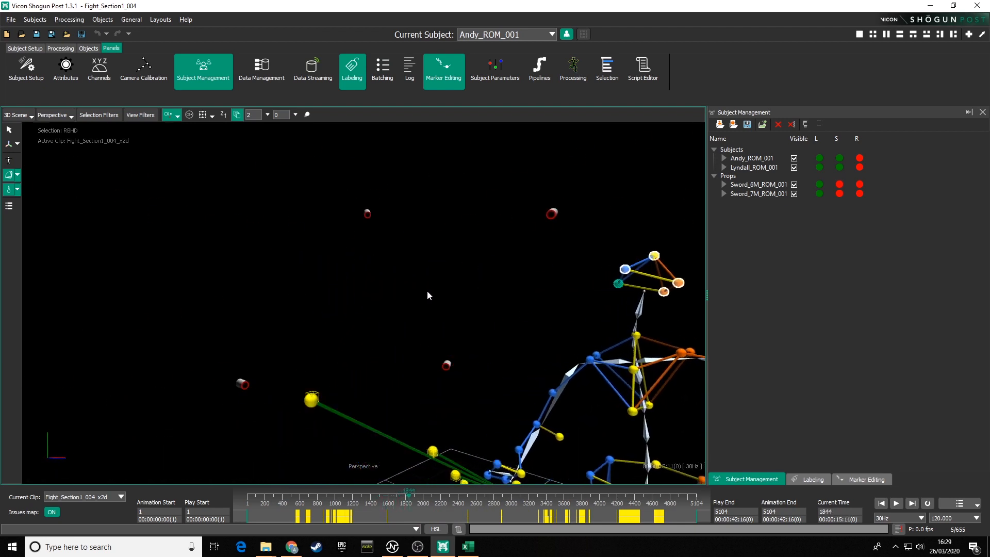
pyautogui.moveTo(331, 288); pyautogui.dragTo(274, 289, button='middle')
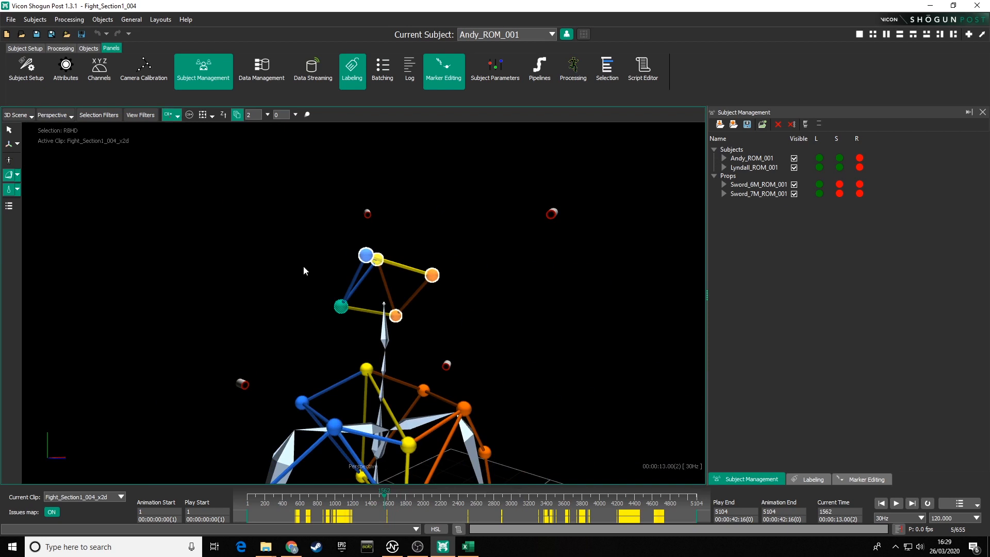
# Step: Set the camera tracking mode to Track Selection
pyautogui.click(176, 115)
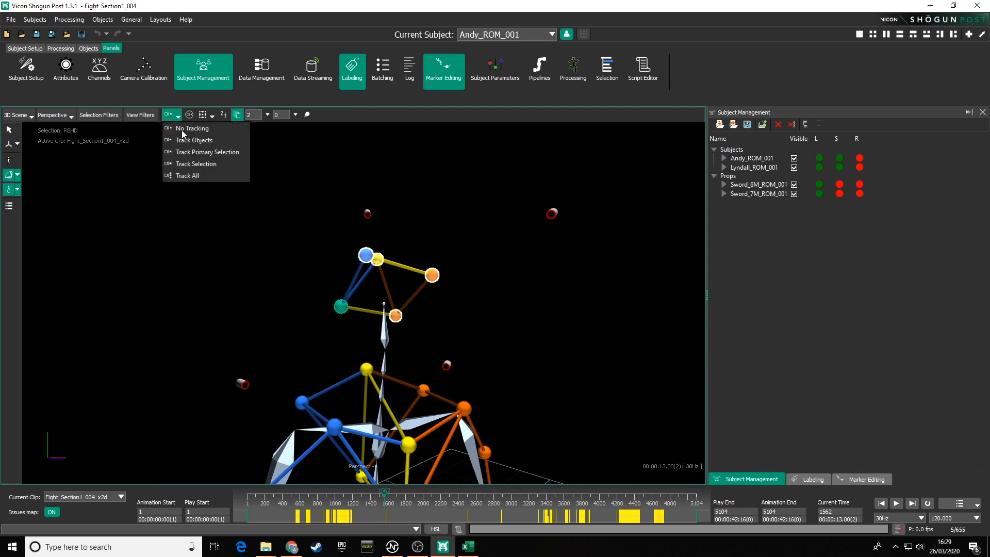
pyautogui.click(191, 162)
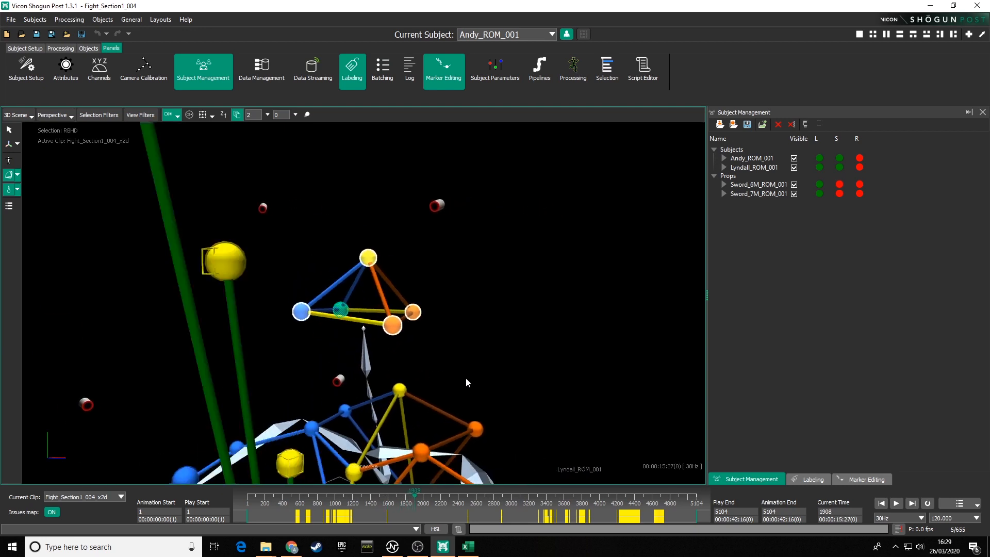
pyautogui.moveTo(549, 370); pyautogui.dragTo(454, 352, button='middle')
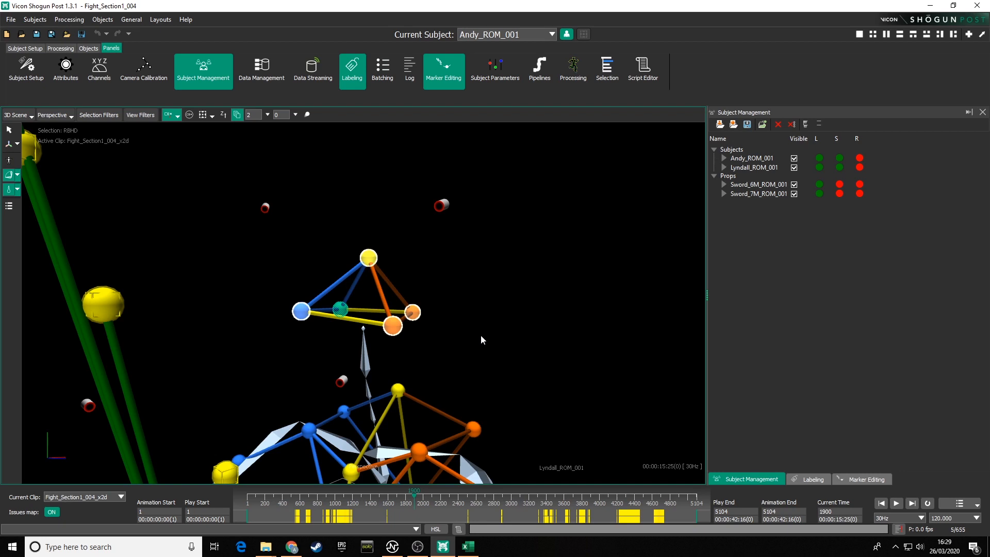
# Step: Rewind the take to the first frame and clear the marker selection
pyautogui.moveTo(482, 335); pyautogui.dragTo(488, 335, button='middle')
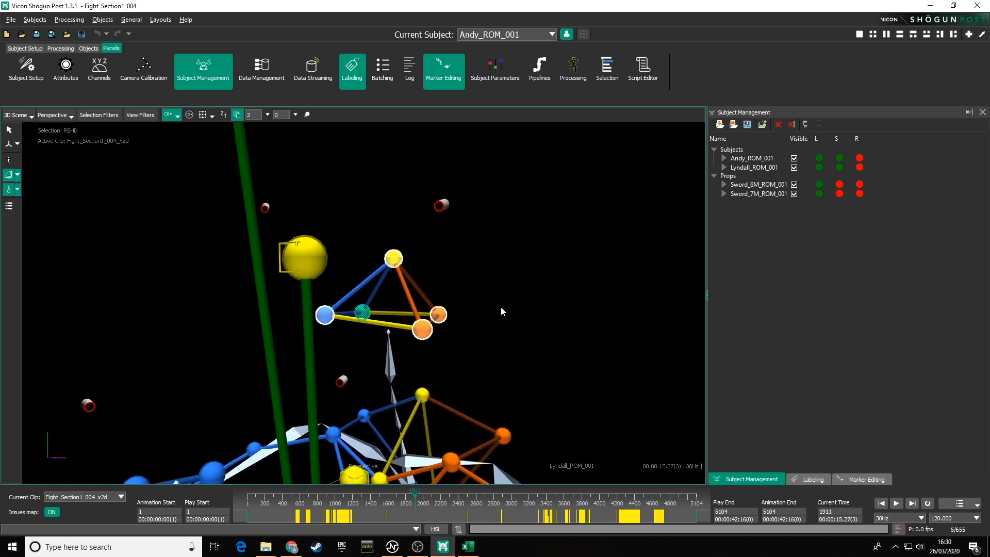
pyautogui.keyDown('alt'); pyautogui.moveTo(500, 306); pyautogui.dragTo(472, 291); pyautogui.keyUp('alt')
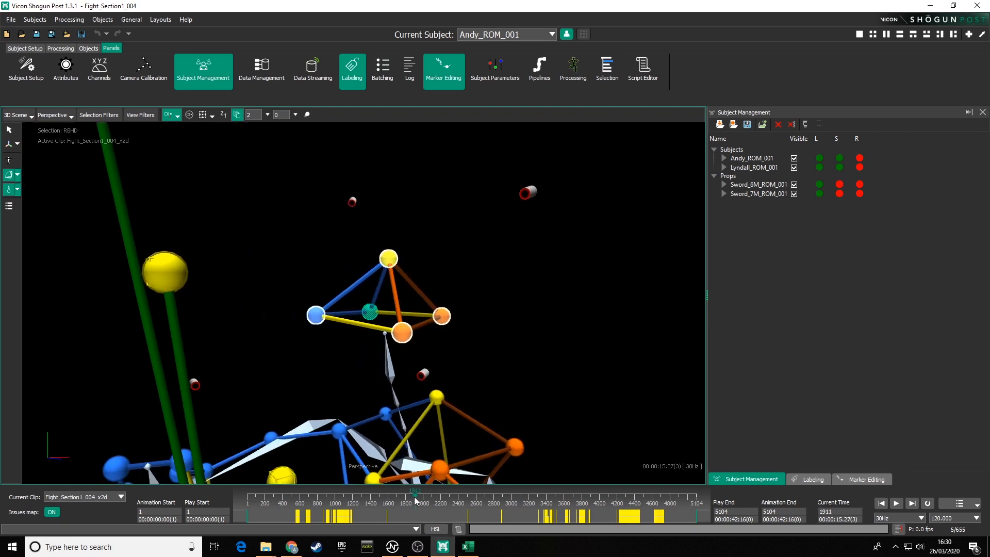
pyautogui.moveTo(416, 496); pyautogui.dragTo(255, 487)
pyautogui.keyDown('alt'); pyautogui.moveTo(301, 330); pyautogui.dragTo(355, 330); pyautogui.keyUp('alt')
pyautogui.click(397, 293)
pyautogui.keyDown('alt'); pyautogui.moveTo(356, 330); pyautogui.dragTo(360, 521, button='right'); pyautogui.keyUp('alt')
pyautogui.moveTo(376, 336)
pyautogui.keyDown('alt'); pyautogui.mouseDown()
pyautogui.moveTo(388, 349)
pyautogui.moveTo(367, 350)
pyautogui.moveTo(379, 351)
pyautogui.mouseUp(); pyautogui.keyUp('alt')
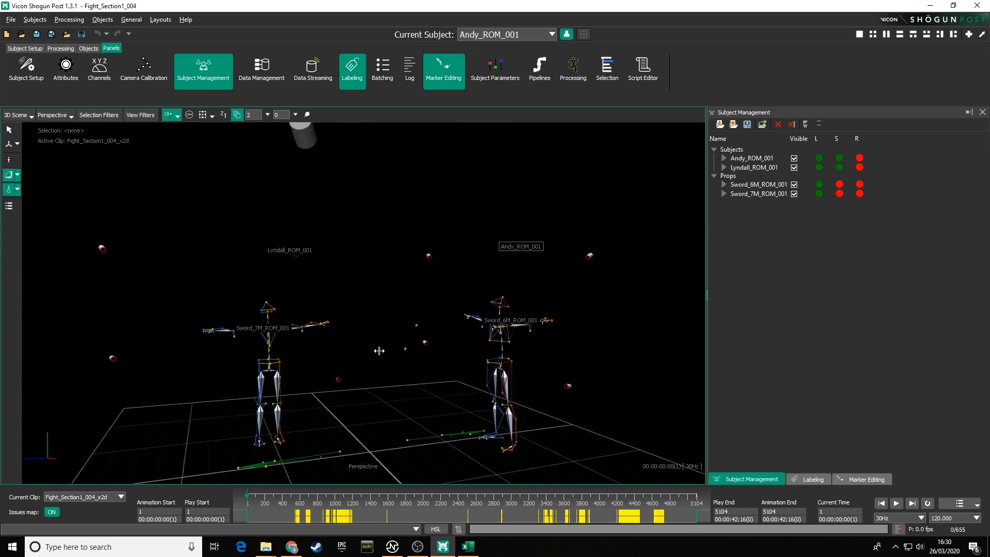
# Step: Box-select the head markers on Lyndall's subject so the camera tracks them
pyautogui.keyDown('alt'); pyautogui.moveTo(362, 303); pyautogui.dragTo(389, 329, button='middle'); pyautogui.keyUp('alt')
pyautogui.keyDown('alt'); pyautogui.moveTo(389, 330); pyautogui.dragTo(374, 276, button='right'); pyautogui.keyUp('alt')
pyautogui.keyDown('alt'); pyautogui.moveTo(354, 351); pyautogui.dragTo(378, 299, button='middle'); pyautogui.keyUp('alt')
pyautogui.moveTo(377, 299)
pyautogui.keyDown('alt'); pyautogui.mouseDown()
pyautogui.moveTo(386, 298)
pyautogui.moveTo(369, 296)
pyautogui.mouseUp(); pyautogui.keyUp('alt')
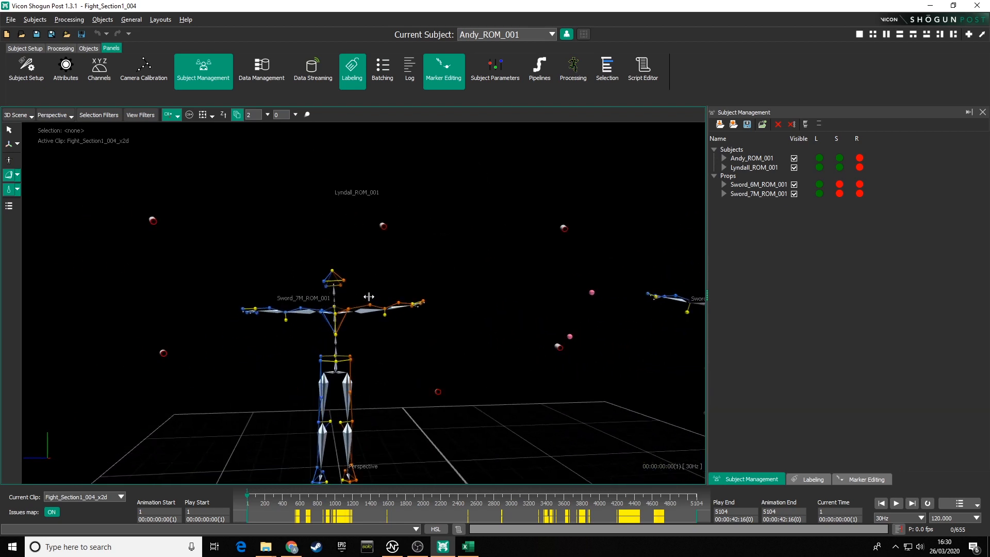
pyautogui.moveTo(312, 257); pyautogui.dragTo(362, 296)
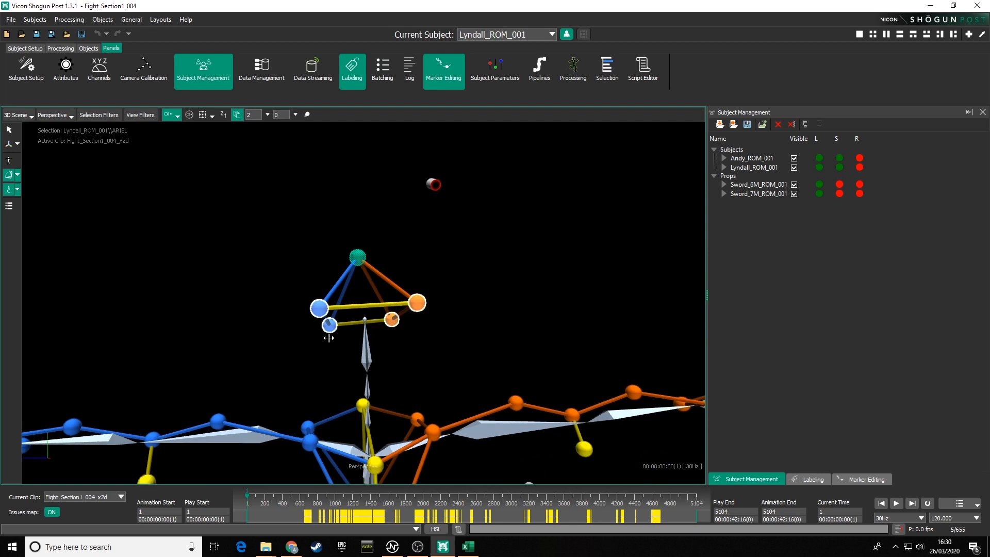
# Step: Move the playhead to frame 322 and turn on Track Orientation for the viewport camera
pyautogui.moveTo(329, 337); pyautogui.dragTo(507, 333, button='middle')
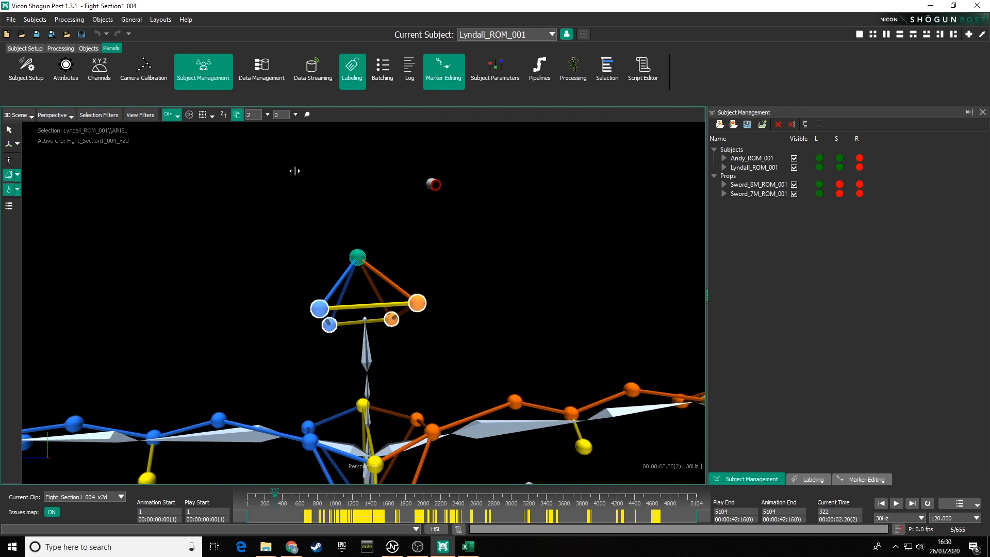
pyautogui.click(190, 116)
# Step: Set the marker size to 1 and then back to 2
pyautogui.moveTo(253, 115); pyautogui.dragTo(246, 116)
pyautogui.press('Return')
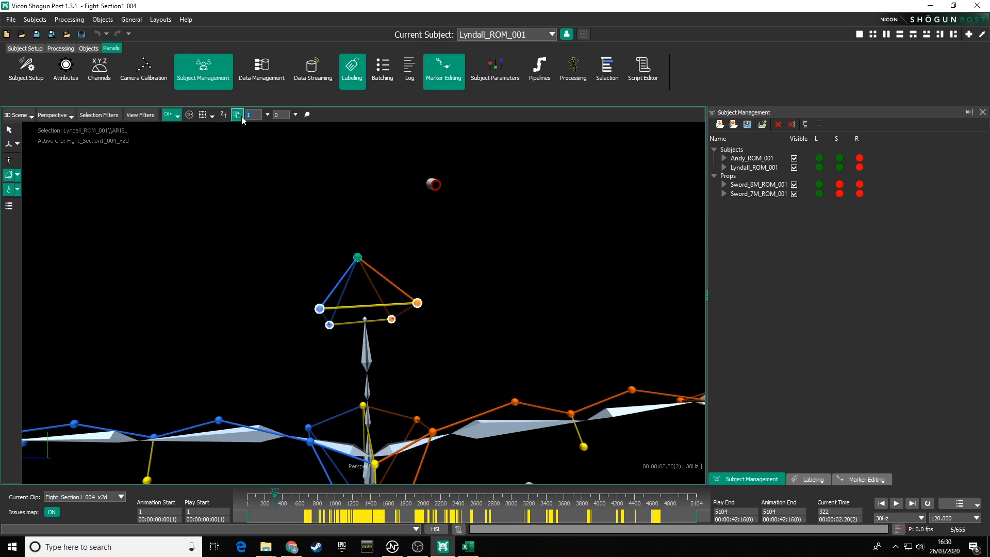
pyautogui.write('2')
pyautogui.press('Return')
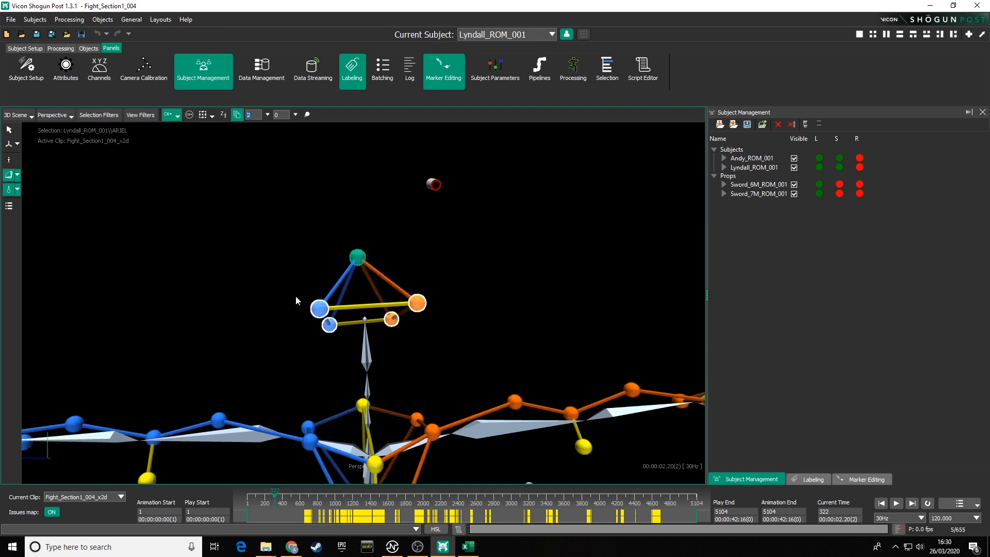
# Step: Orbit and zoom around Lyndall's tracked head to examine how the camera follows its orientation
pyautogui.keyDown('alt'); pyautogui.moveTo(413, 264); pyautogui.dragTo(447, 343, button='right'); pyautogui.keyUp('alt')
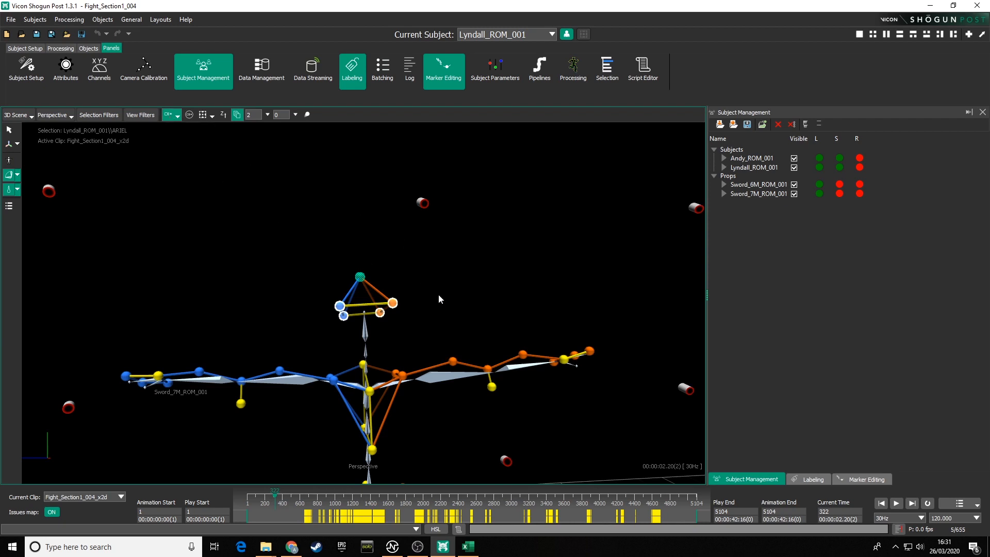
pyautogui.keyDown('alt'); pyautogui.moveTo(451, 311); pyautogui.dragTo(417, 371); pyautogui.keyUp('alt')
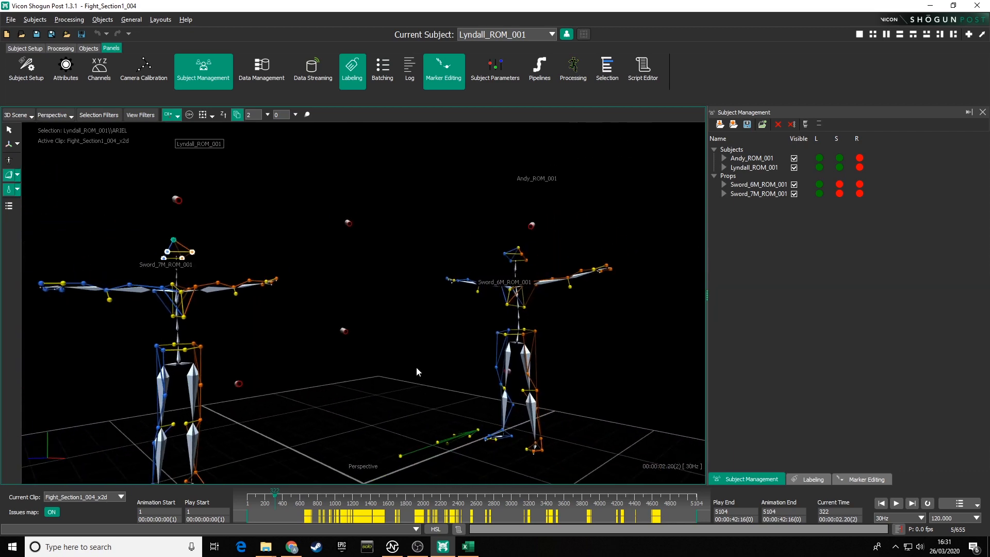
pyautogui.keyDown('alt'); pyautogui.moveTo(417, 368); pyautogui.dragTo(409, 346, button='right'); pyautogui.keyUp('alt')
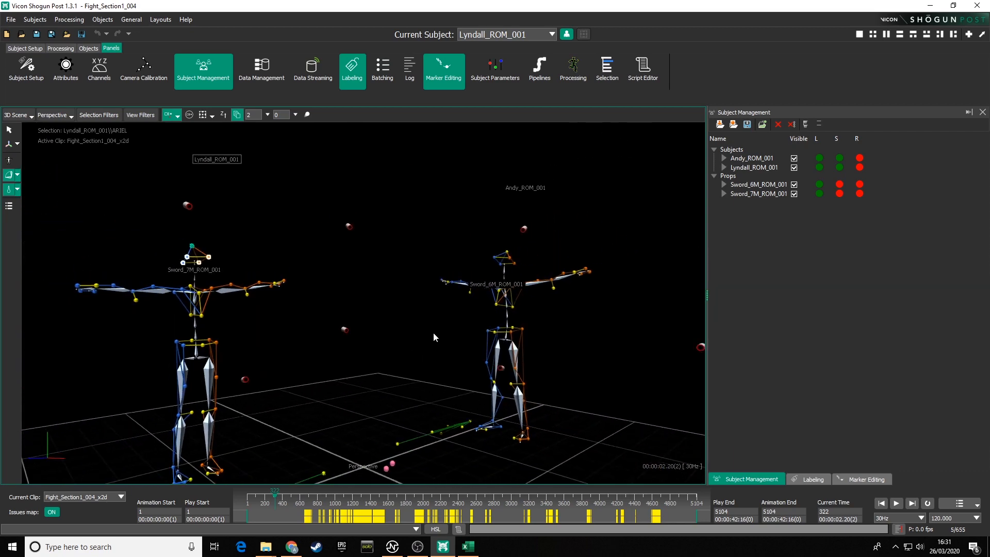
pyautogui.keyDown('alt'); pyautogui.moveTo(433, 332); pyautogui.dragTo(440, 287); pyautogui.keyUp('alt')
pyautogui.keyDown('alt'); pyautogui.moveTo(440, 287); pyautogui.dragTo(440, 296, button='middle'); pyautogui.keyUp('alt')
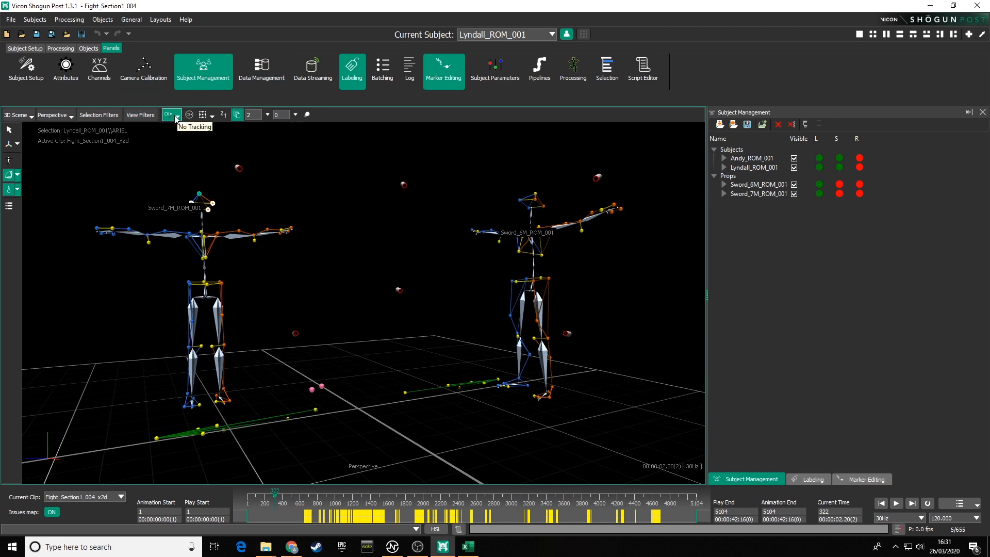
pyautogui.keyDown('alt'); pyautogui.moveTo(445, 282); pyautogui.dragTo(413, 285); pyautogui.keyUp('alt')
pyautogui.keyDown('alt'); pyautogui.moveTo(413, 285); pyautogui.dragTo(437, 310, button='middle'); pyautogui.keyUp('alt')
pyautogui.keyDown('alt'); pyautogui.moveTo(438, 311); pyautogui.dragTo(441, 339, button='right'); pyautogui.keyUp('alt')
pyautogui.moveTo(441, 339)
pyautogui.keyDown('alt'); pyautogui.mouseDown()
pyautogui.moveTo(347, 334)
pyautogui.moveTo(424, 326)
pyautogui.moveTo(407, 320)
pyautogui.moveTo(425, 311)
pyautogui.moveTo(411, 314)
pyautogui.moveTo(446, 323)
pyautogui.moveTo(471, 314)
pyautogui.moveTo(444, 321)
pyautogui.mouseUp(); pyautogui.keyUp('alt')
pyautogui.keyDown('alt'); pyautogui.moveTo(444, 322); pyautogui.dragTo(385, 280, button='middle'); pyautogui.keyUp('alt')
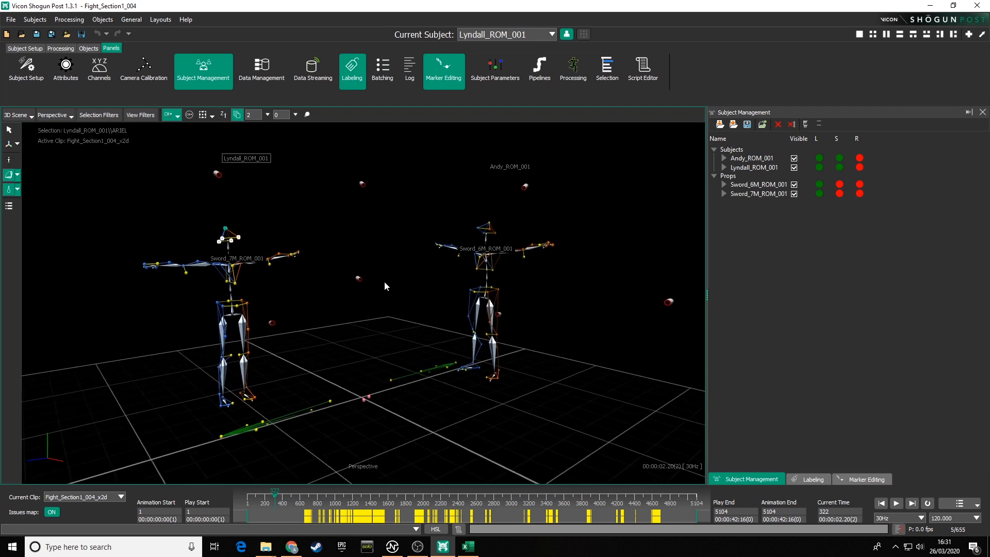
# Step: Select markers on Andy, Lyndall and both swords in turn to switch the current subject, then clear the selection
pyautogui.click(489, 224)
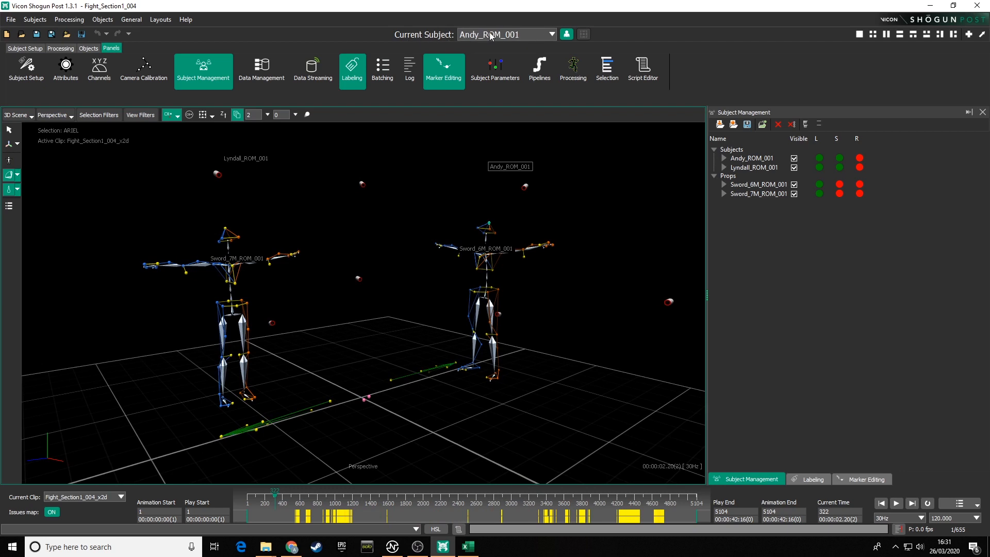
pyautogui.click(225, 228)
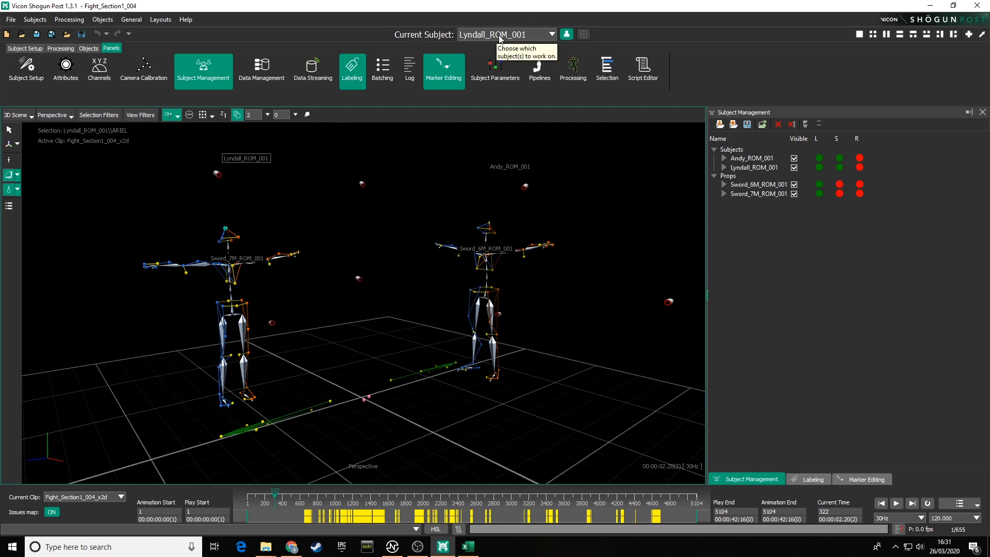
pyautogui.click(489, 227)
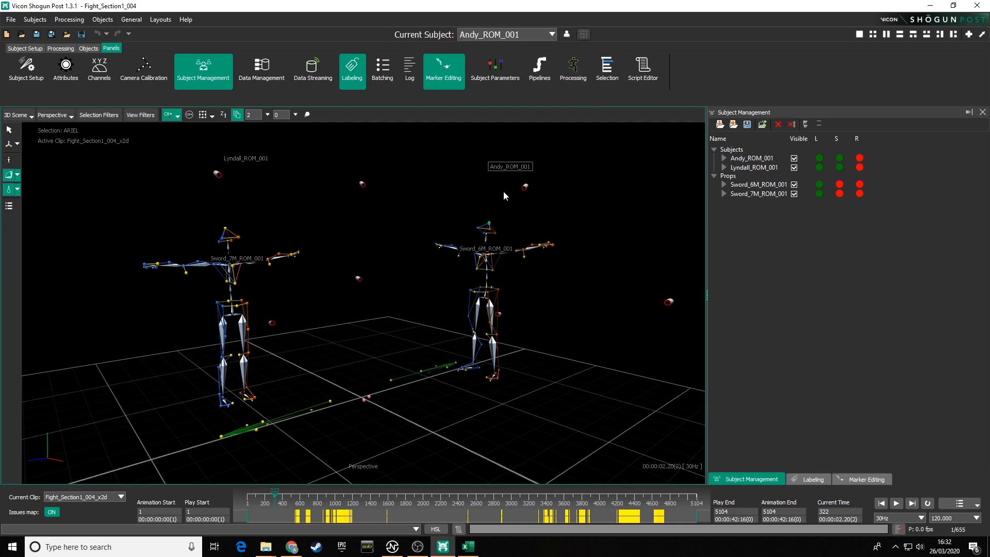
pyautogui.click(477, 227)
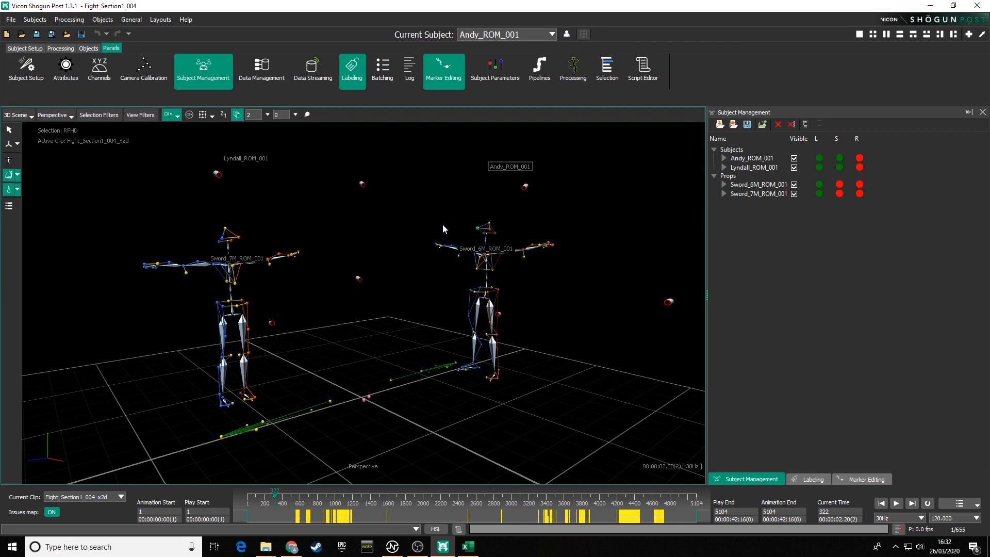
pyautogui.click(225, 228)
pyautogui.click(222, 238)
pyautogui.click(223, 239)
pyautogui.click(566, 34)
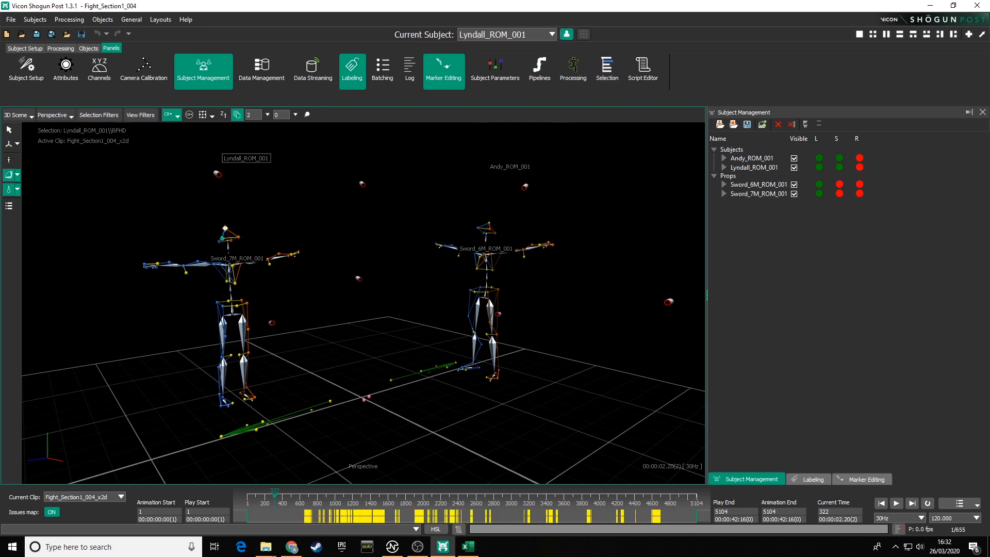
pyautogui.click(225, 227)
pyautogui.click(331, 402)
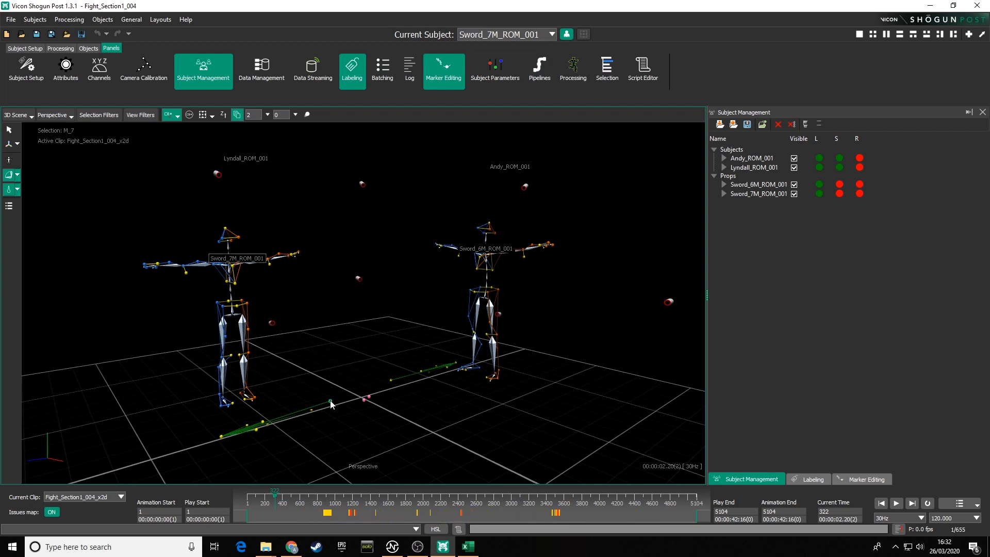
pyautogui.click(422, 375)
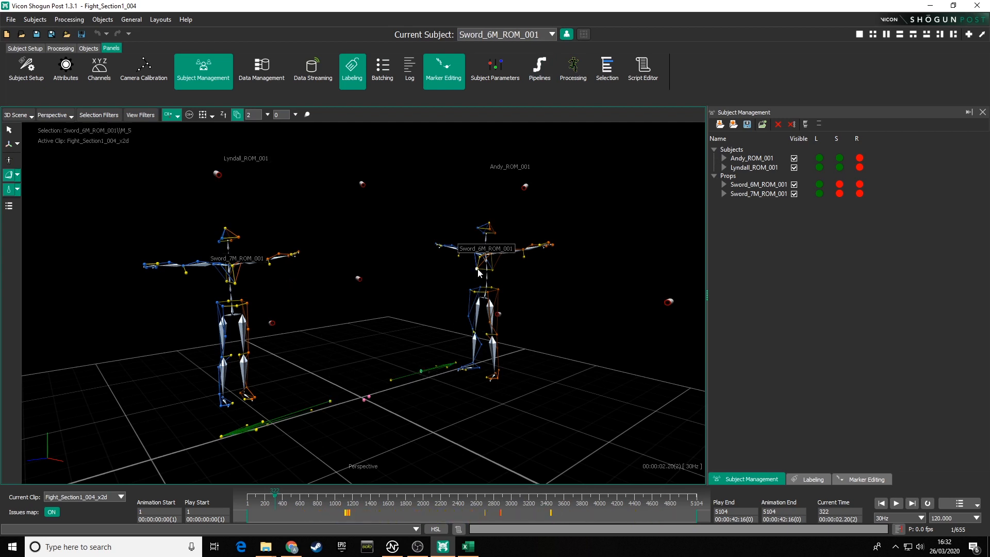
pyautogui.click(474, 292)
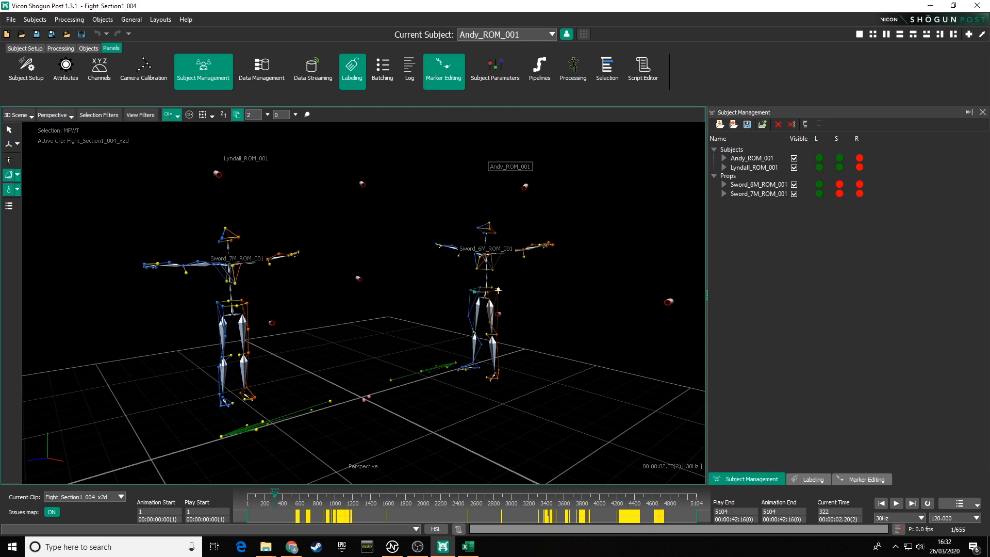
pyautogui.click(523, 251)
pyautogui.click(542, 246)
pyautogui.click(548, 243)
pyautogui.keyDown('alt'); pyautogui.moveTo(308, 282); pyautogui.dragTo(402, 319); pyautogui.keyUp('alt')
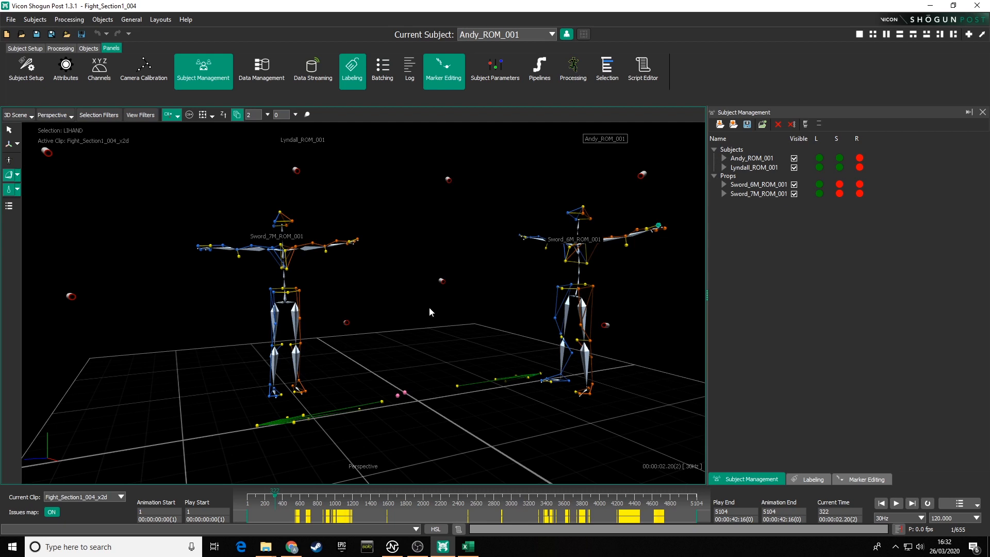
pyautogui.moveTo(426, 321)
pyautogui.keyDown('alt'); pyautogui.mouseDown()
pyautogui.moveTo(397, 300)
pyautogui.moveTo(410, 297)
pyautogui.moveTo(436, 320)
pyautogui.moveTo(416, 319)
pyautogui.mouseUp(); pyautogui.keyUp('alt')
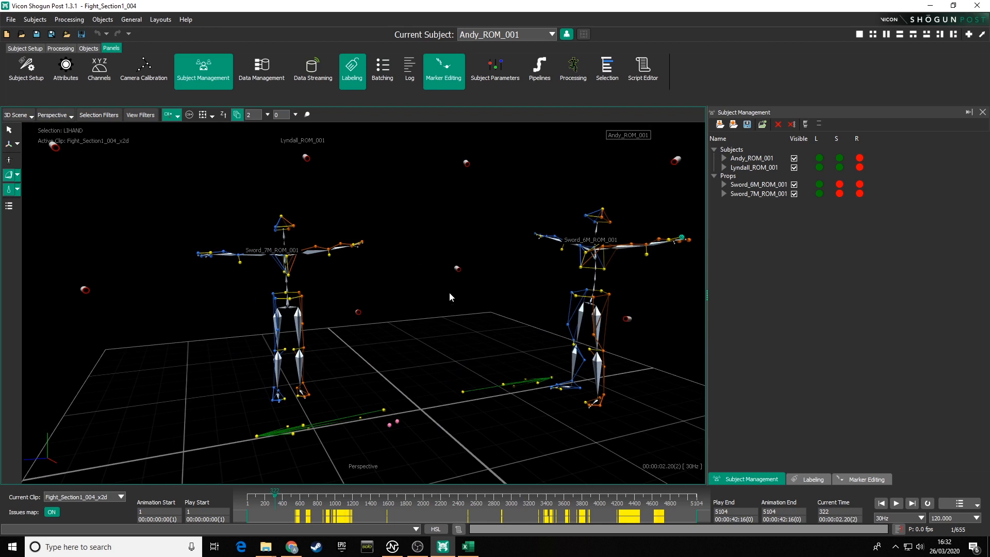
pyautogui.click(385, 157)
# Step: Orbit the view around both subjects in the scene
pyautogui.keyDown('alt'); pyautogui.moveTo(477, 261); pyautogui.dragTo(460, 292); pyautogui.keyUp('alt')
pyautogui.keyDown('alt'); pyautogui.moveTo(460, 292); pyautogui.dragTo(453, 310, button='right'); pyautogui.keyUp('alt')
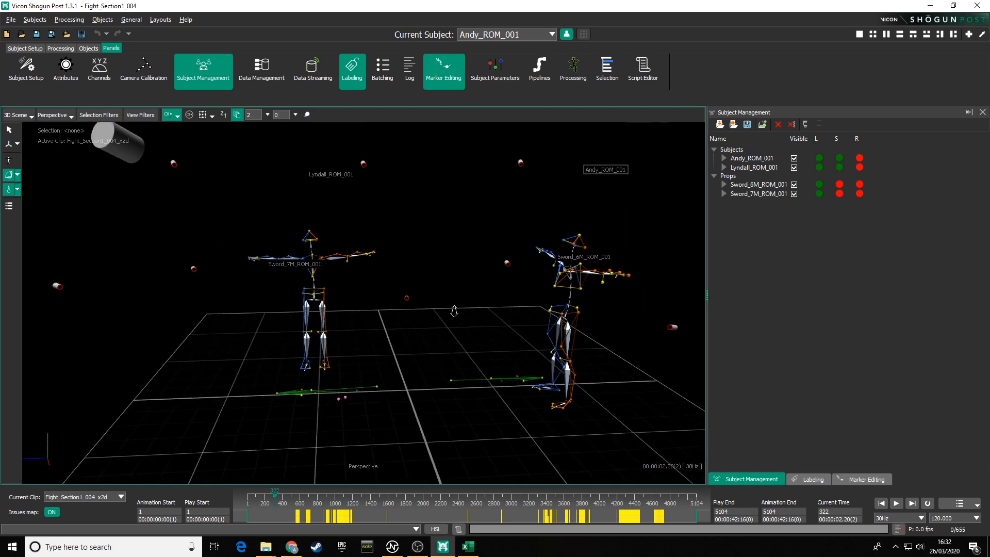
pyautogui.keyDown('alt'); pyautogui.moveTo(453, 310); pyautogui.dragTo(407, 326); pyautogui.keyUp('alt')
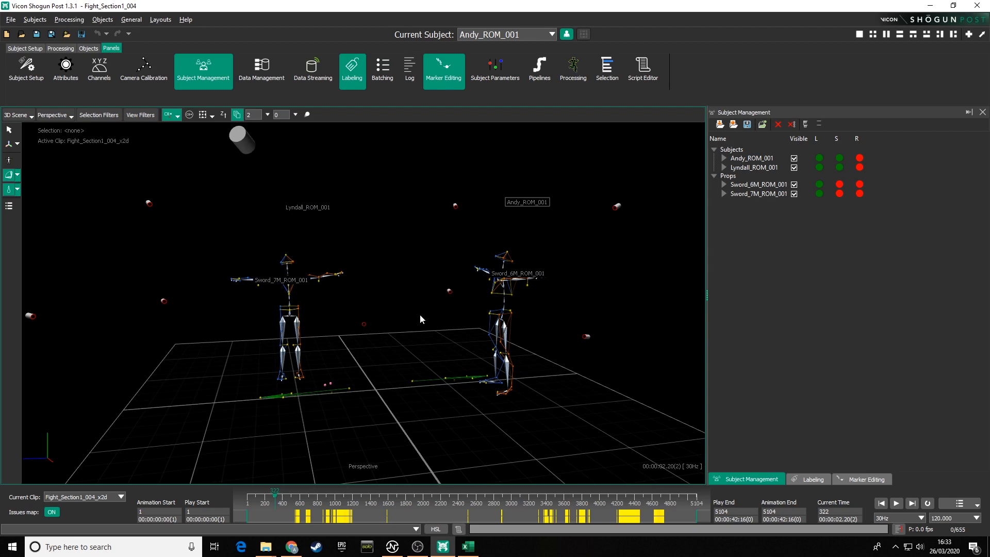
pyautogui.keyDown('alt'); pyautogui.moveTo(419, 315); pyautogui.dragTo(436, 298, button='middle'); pyautogui.keyUp('alt')
pyautogui.keyDown('alt'); pyautogui.moveTo(436, 299); pyautogui.dragTo(415, 324); pyautogui.keyUp('alt')
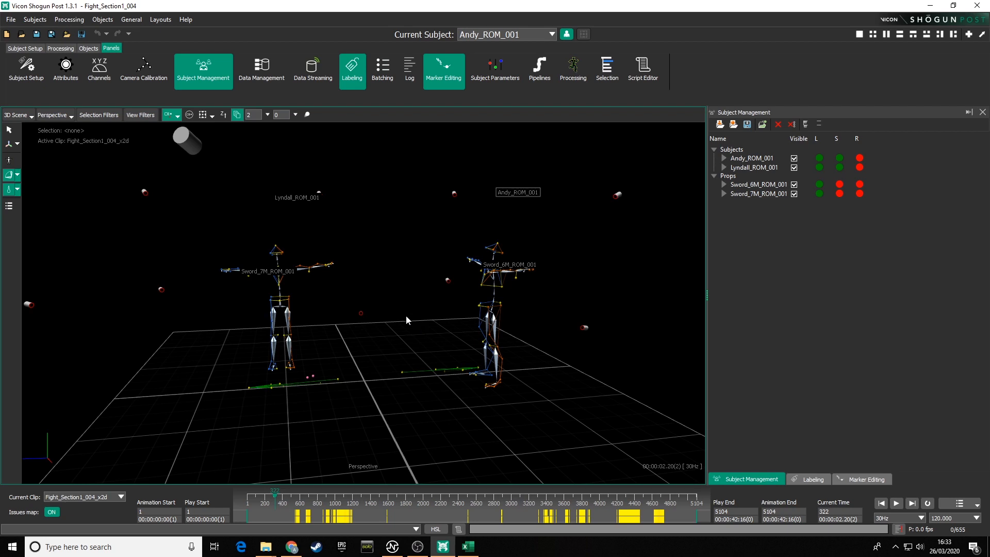
pyautogui.keyDown('alt'); pyautogui.moveTo(407, 314); pyautogui.dragTo(404, 343); pyautogui.keyUp('alt')
pyautogui.moveTo(404, 342)
pyautogui.keyDown('alt'); pyautogui.mouseDown(button='middle')
pyautogui.moveTo(405, 332)
pyautogui.moveTo(396, 344)
pyautogui.mouseUp(button='middle'); pyautogui.keyUp('alt')
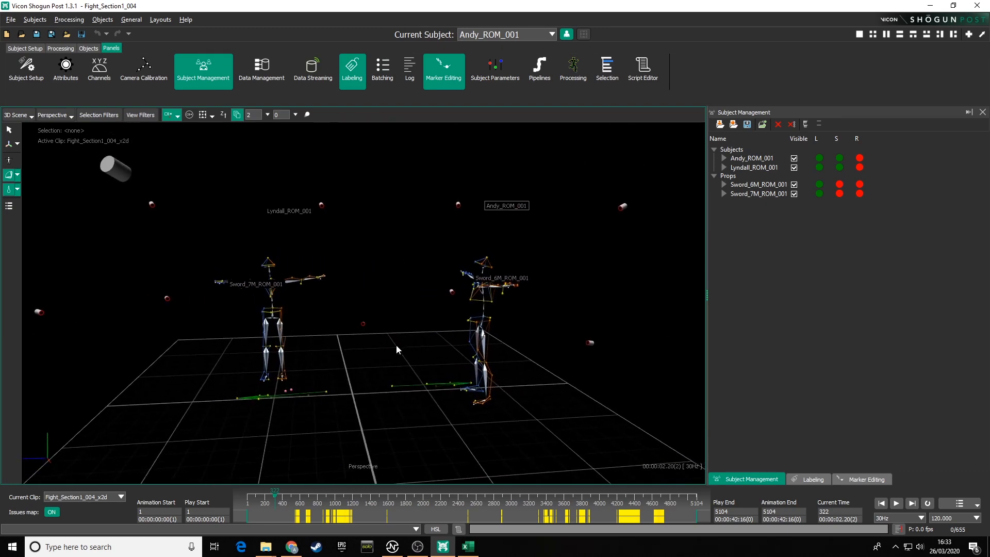
pyautogui.keyDown('alt'); pyautogui.moveTo(396, 344); pyautogui.dragTo(403, 339); pyautogui.keyUp('alt')
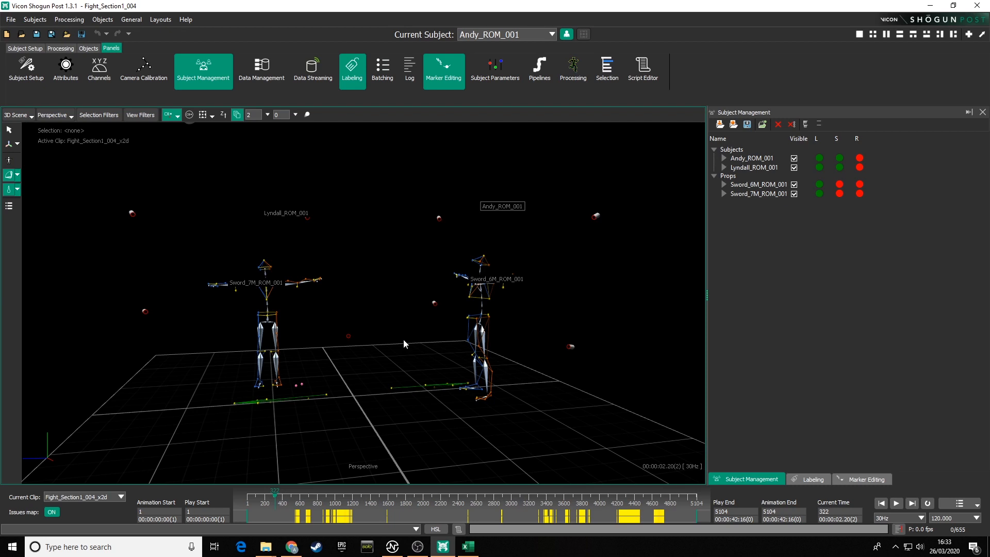
pyautogui.keyDown('alt'); pyautogui.moveTo(394, 339); pyautogui.dragTo(406, 334, button='middle'); pyautogui.keyUp('alt')
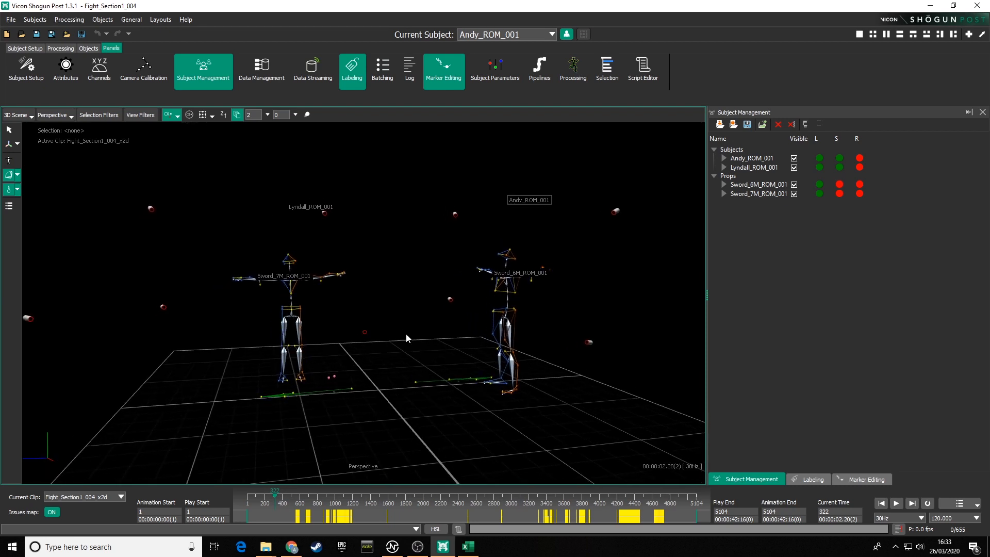